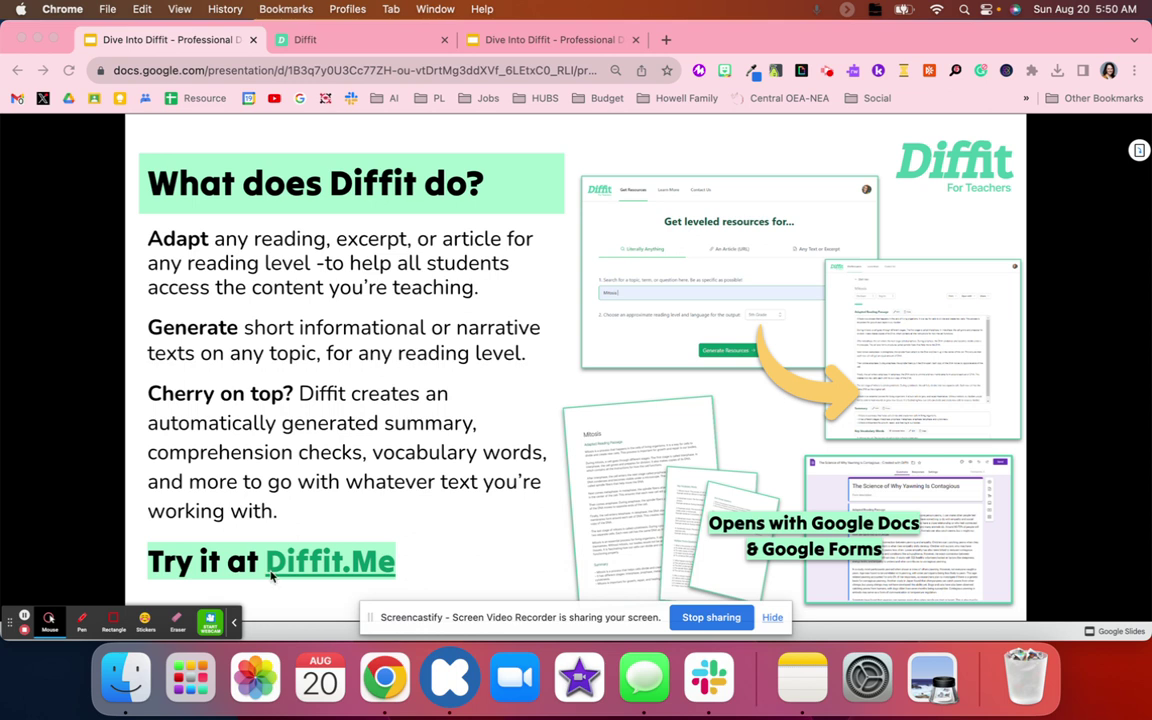
Step: Switch from the Google Slides PD deck to the Diffit tab in Chrome
click(312, 42)
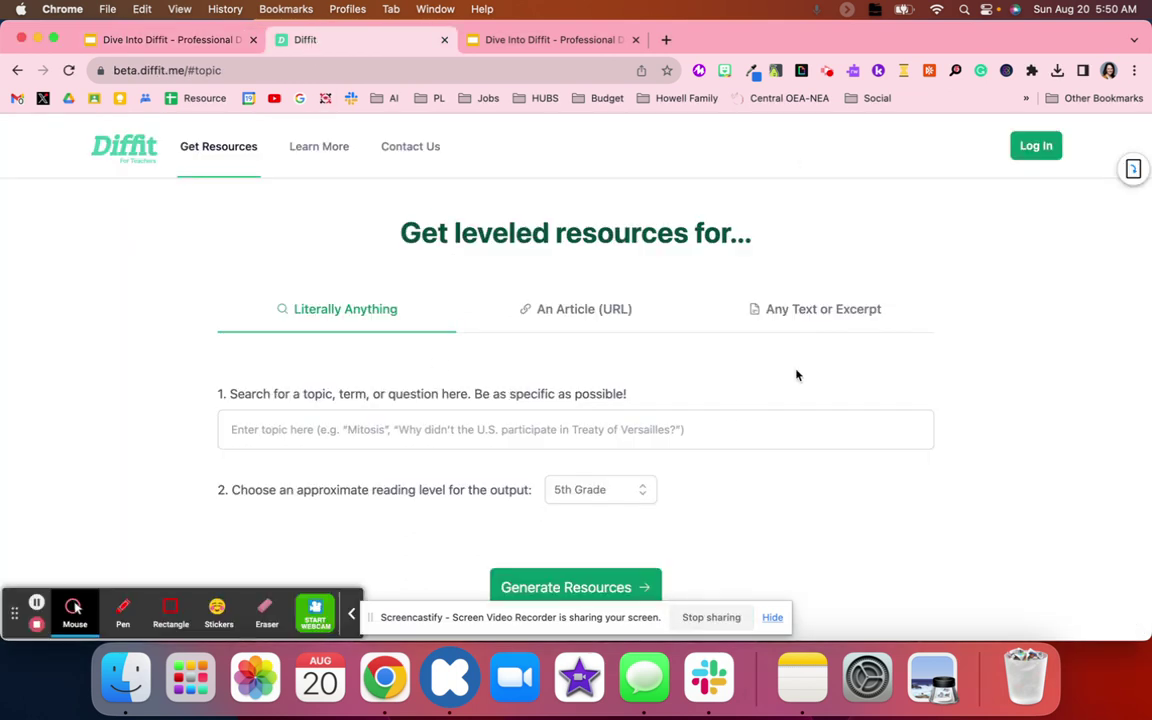
Step: Log in to Diffit with a Google account and dismiss the Welcome message
click(1028, 154)
click(603, 456)
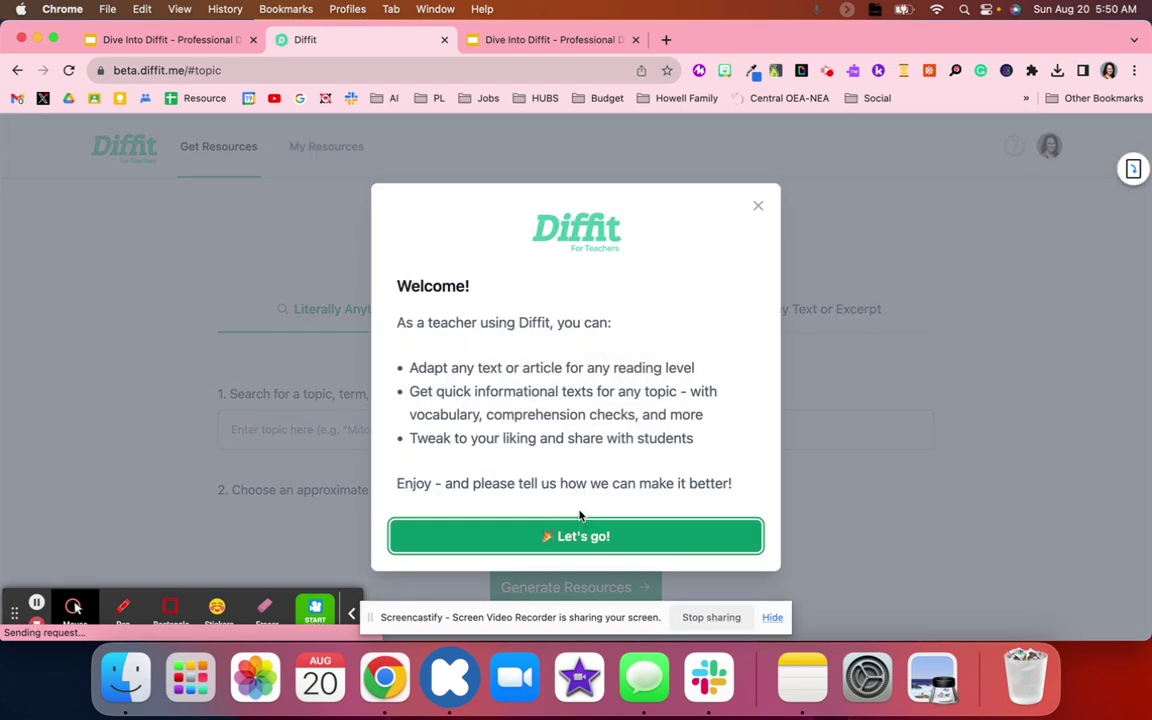
click(600, 536)
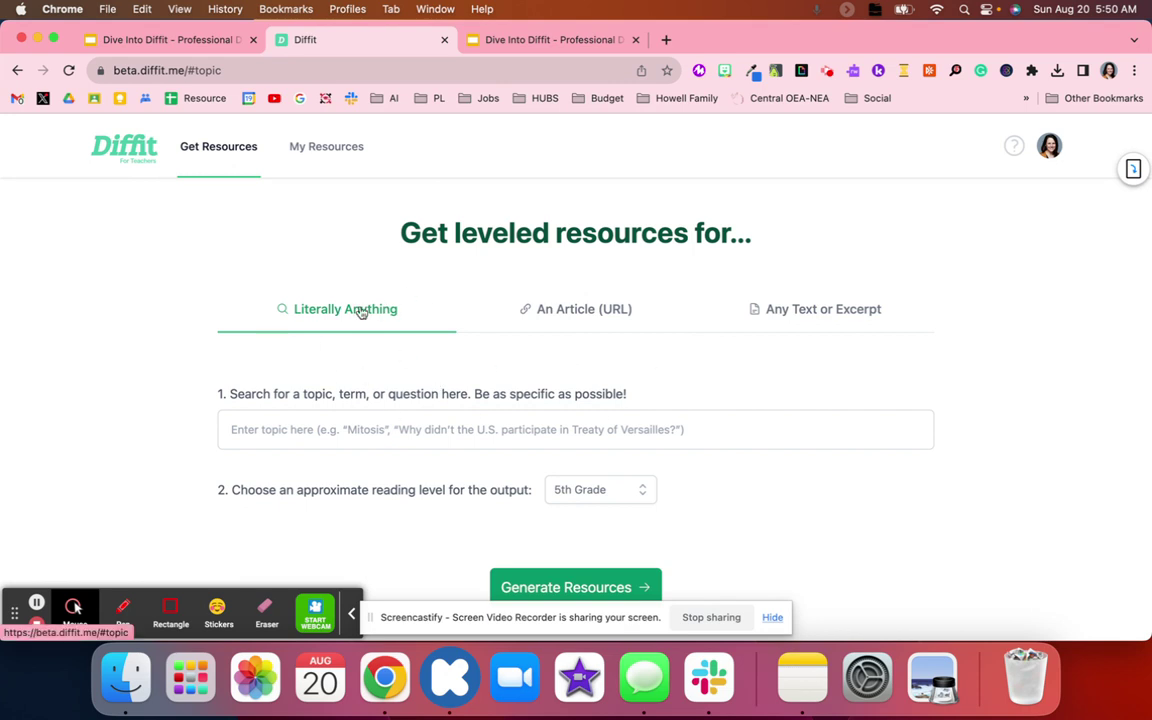
Step: Preview the article-link and paste-text/PDF input options, then return to Literally Anything topic search
click(566, 309)
click(838, 316)
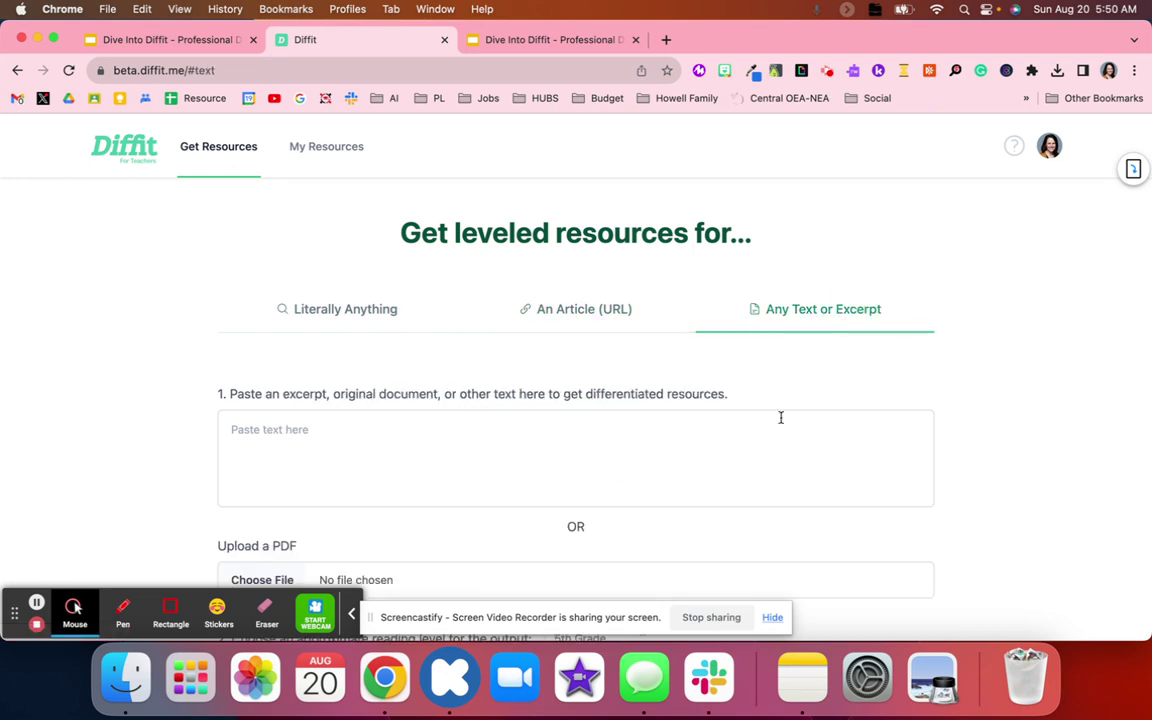
scroll(628, 434, down, 3)
scroll(630, 440, up, 3)
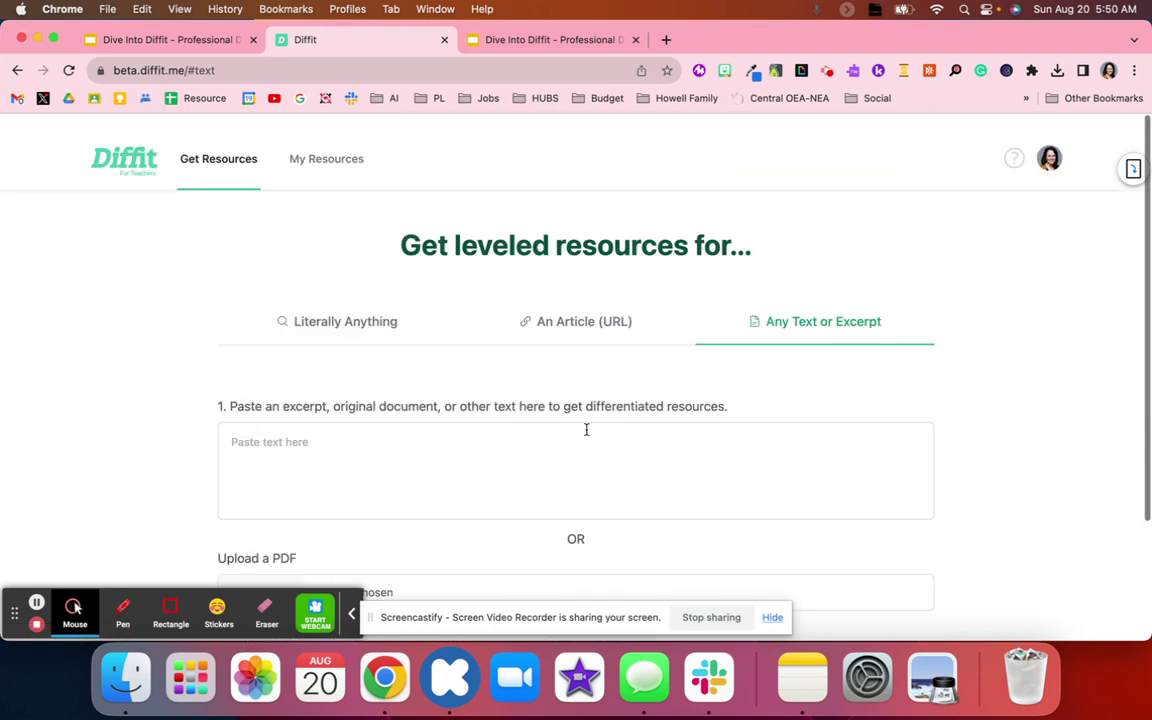
click(318, 321)
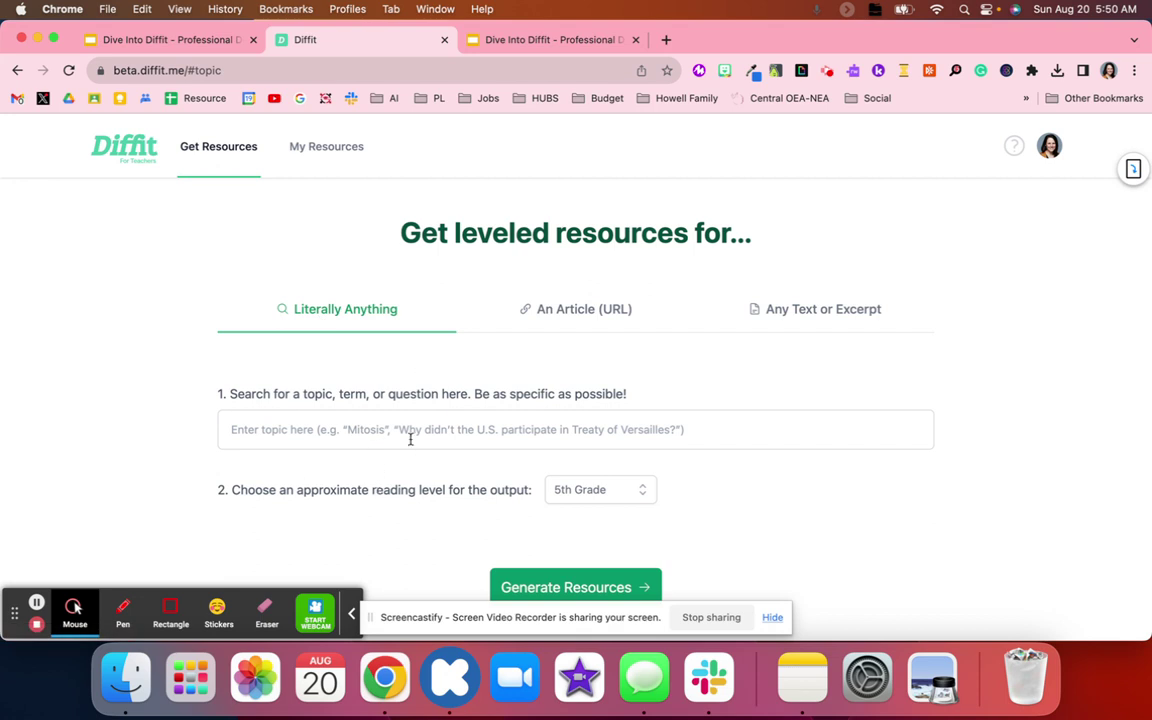
Step: Generate 5th Grade leveled resources for the topic 'Cells'
click(516, 430)
text(Cells)
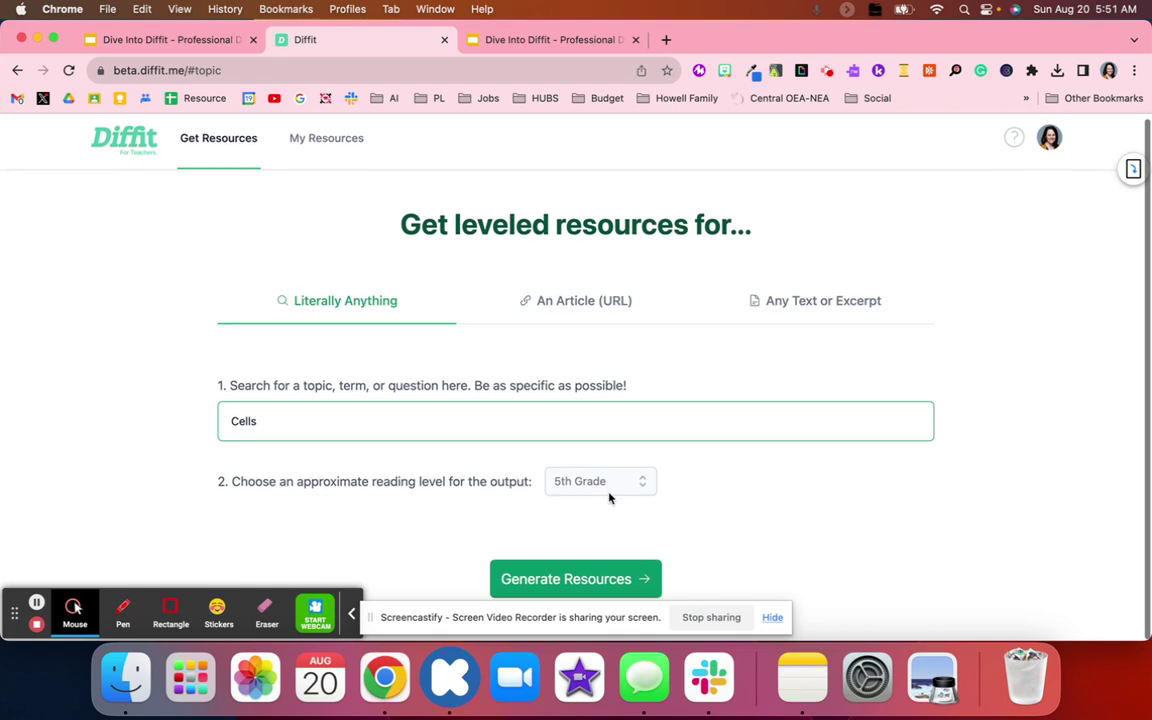
click(595, 586)
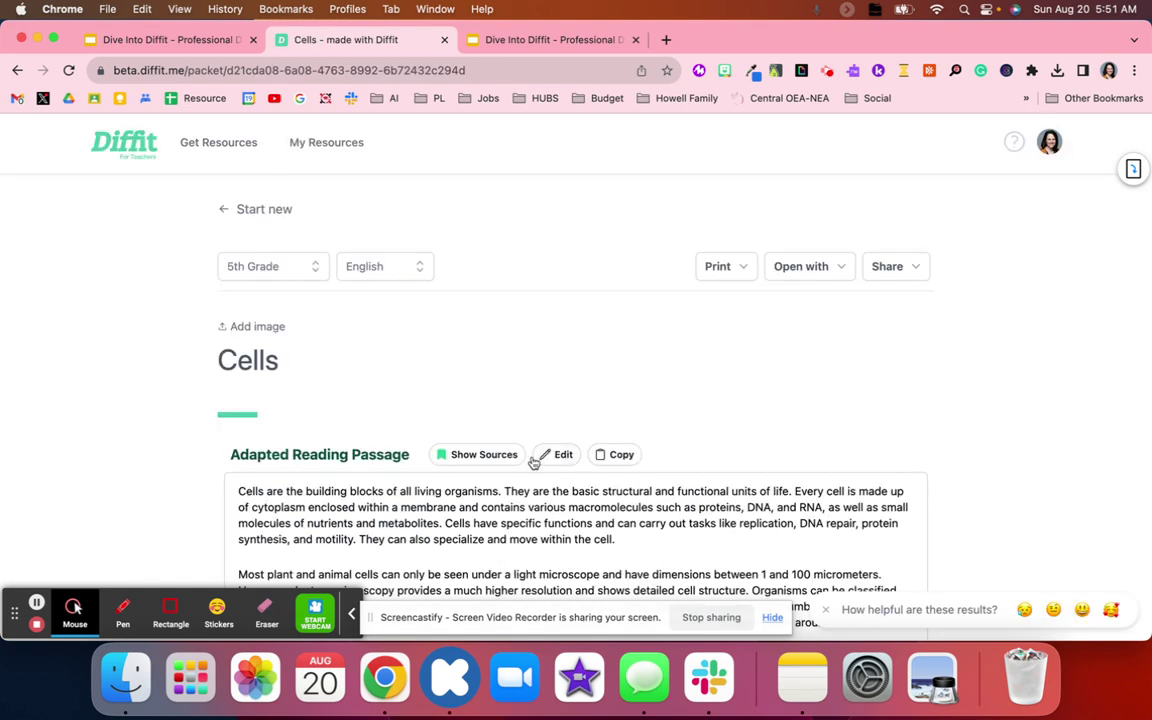
Step: Scroll through the generated Cells packet to review its sections
scroll(535, 462, down, 1)
scroll(545, 440, down, 2)
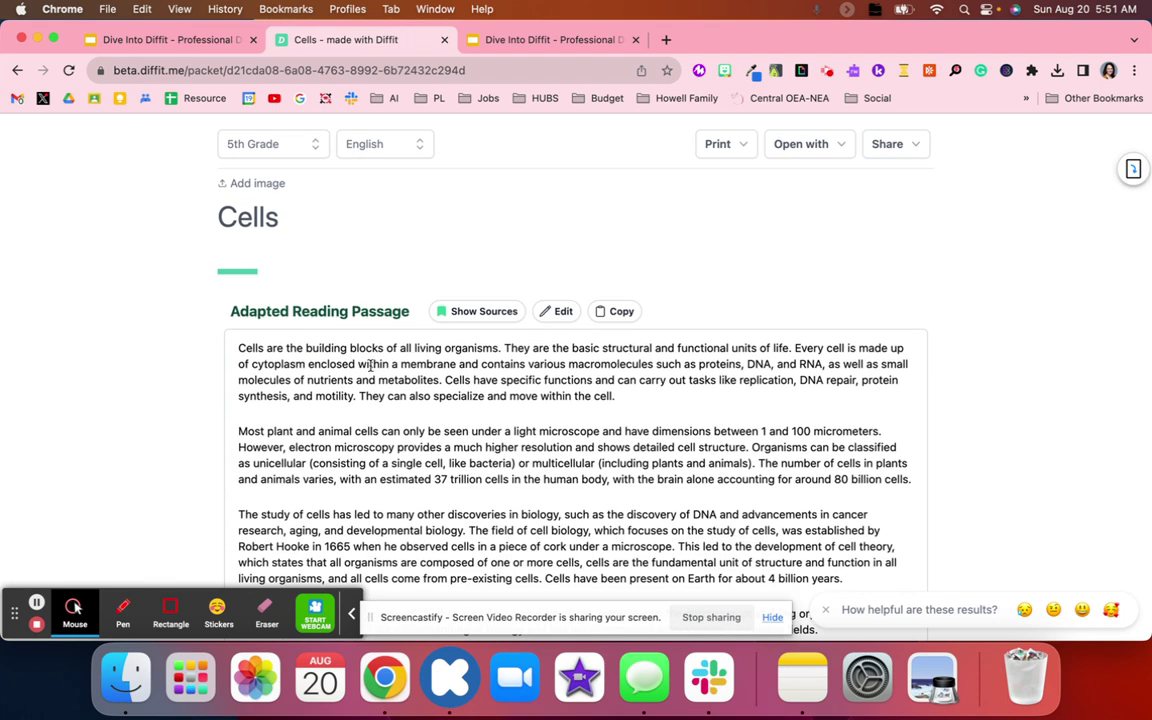
scroll(361, 395, down, 1)
scroll(361, 396, down, 2)
scroll(362, 397, down, 2)
scroll(363, 400, down, 5)
scroll(363, 398, up, 3)
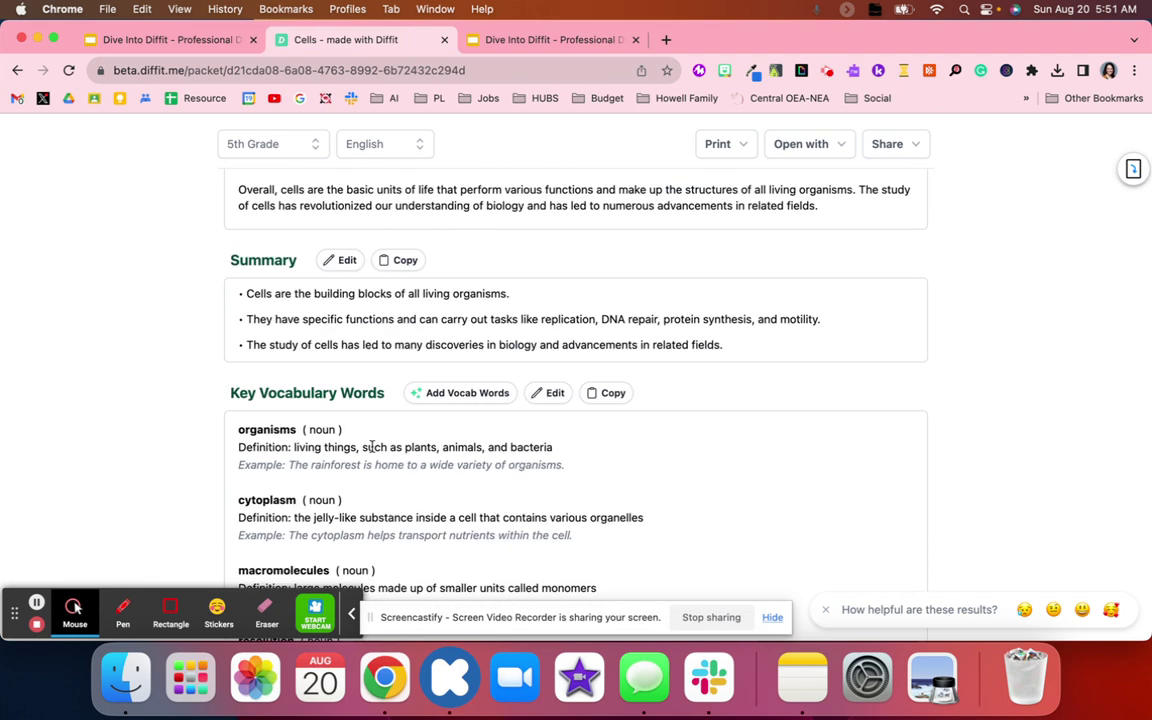
scroll(424, 463, down, 2)
scroll(424, 463, down, 5)
scroll(424, 465, down, 4)
scroll(381, 497, down, 1)
scroll(457, 462, down, 1)
scroll(458, 463, down, 5)
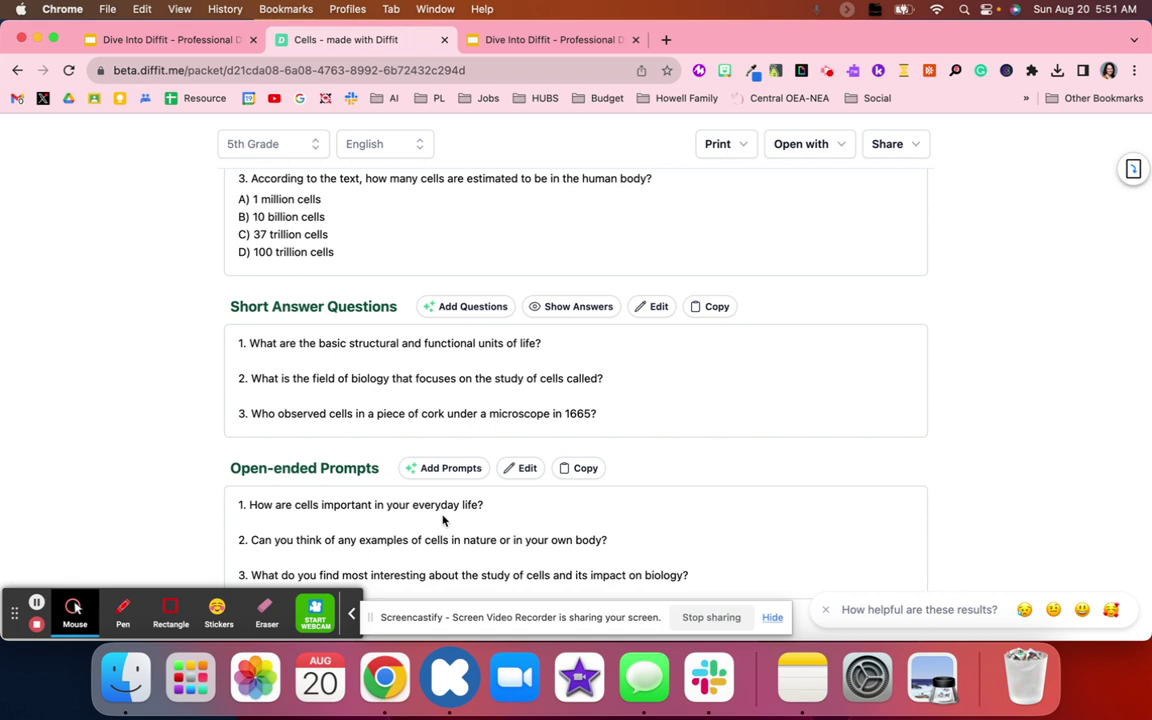
scroll(443, 519, down, 1)
scroll(443, 522, up, 1)
scroll(445, 512, up, 6)
scroll(447, 505, up, 3)
scroll(449, 504, up, 5)
scroll(450, 504, up, 3)
scroll(450, 504, up, 4)
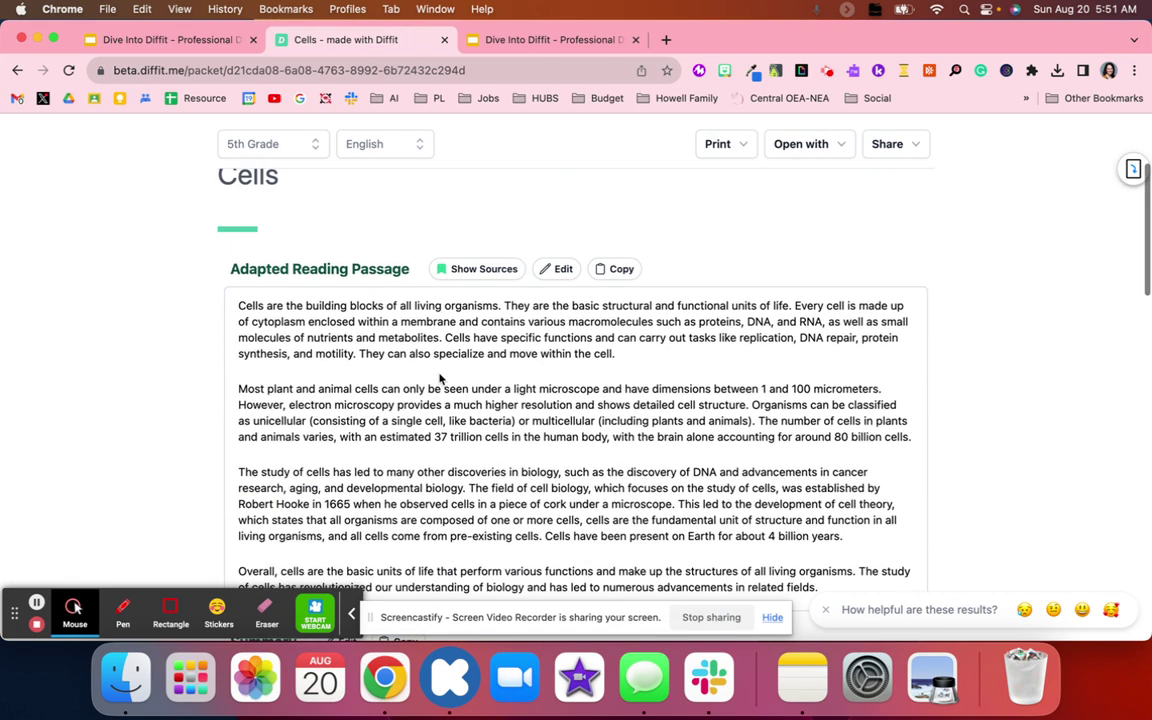
Step: Show source citations in the passage and jump to the six-item Sources list
click(472, 270)
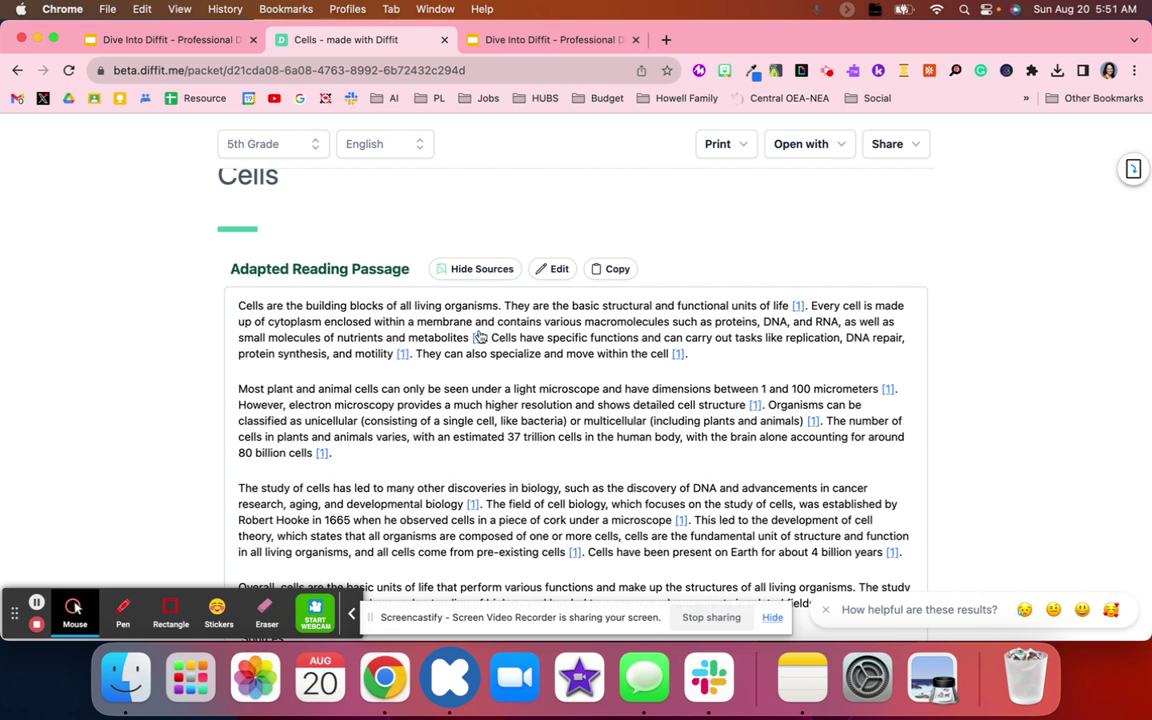
click(478, 338)
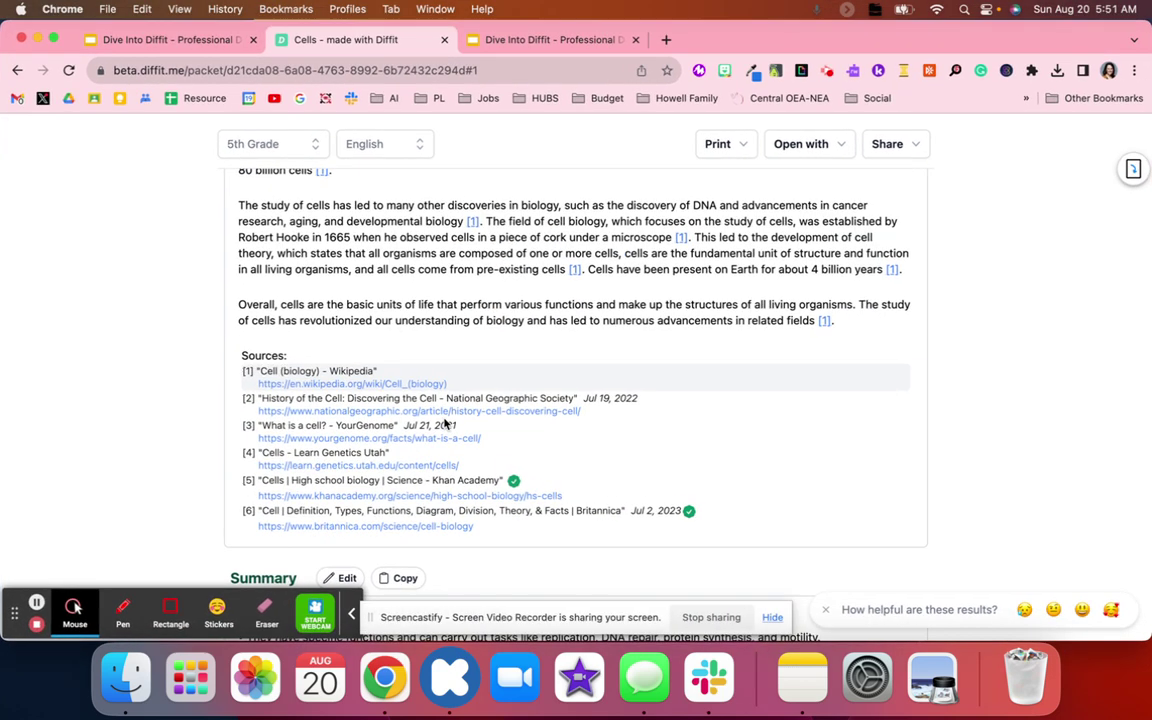
scroll(445, 424, up, 1)
scroll(445, 424, up, 6)
Step: Edit the Cells reading passage and copy its text
click(562, 460)
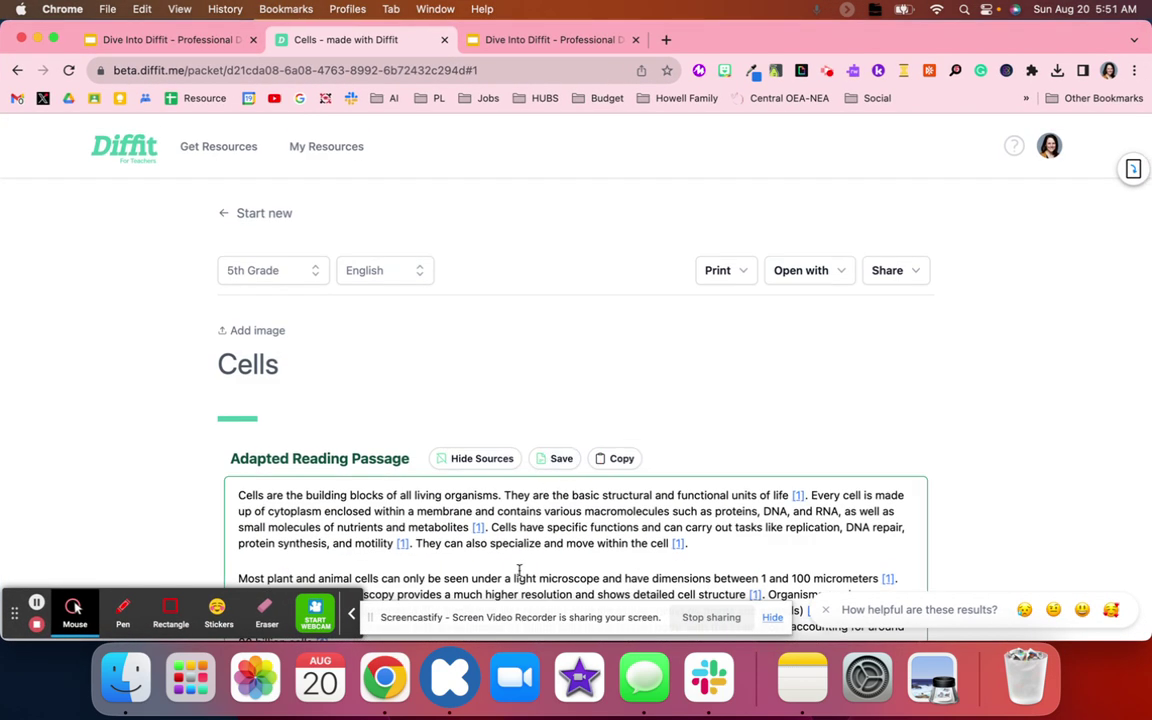
triple_click(503, 527)
click(548, 561)
click(616, 459)
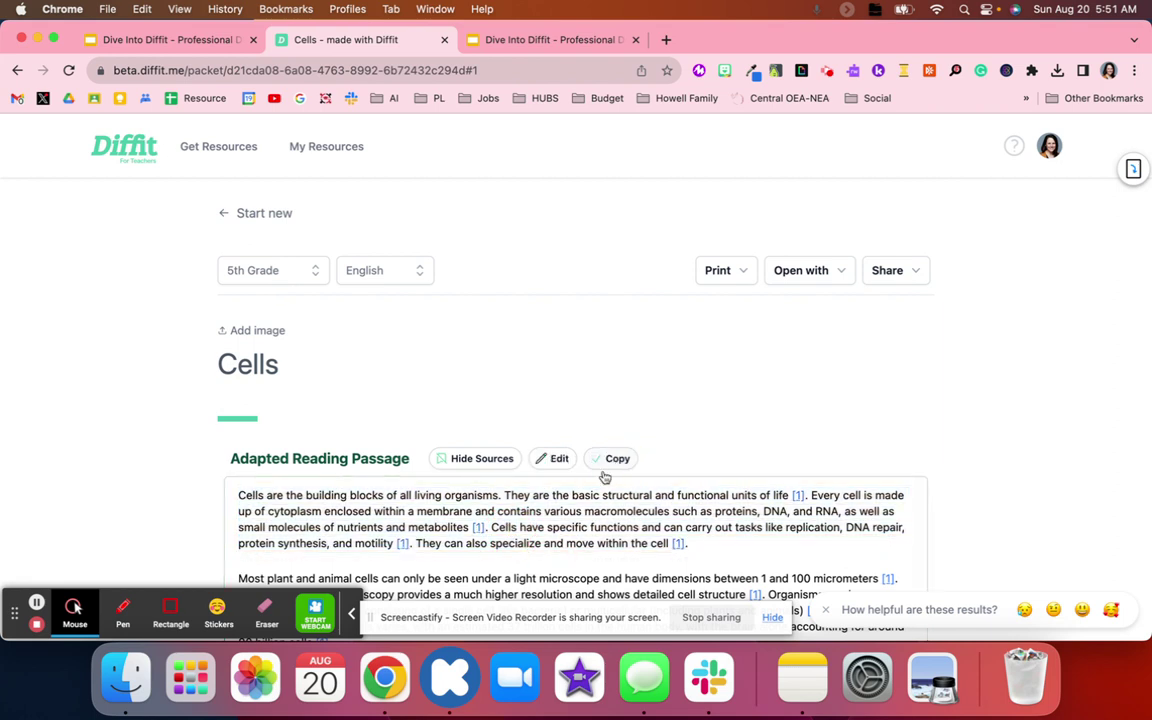
Step: Edit the Summary section and copy its text
scroll(617, 512, down, 1)
scroll(617, 512, down, 3)
scroll(616, 513, down, 3)
scroll(616, 513, down, 1)
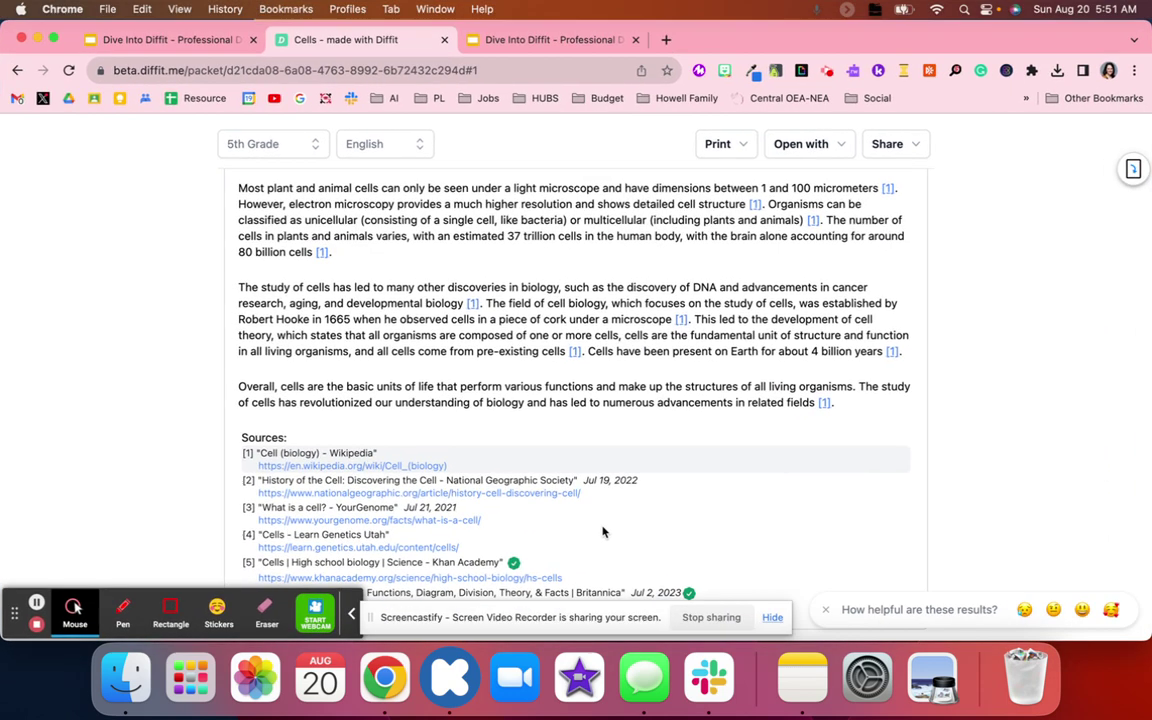
scroll(600, 538, down, 1)
scroll(590, 543, down, 6)
click(342, 322)
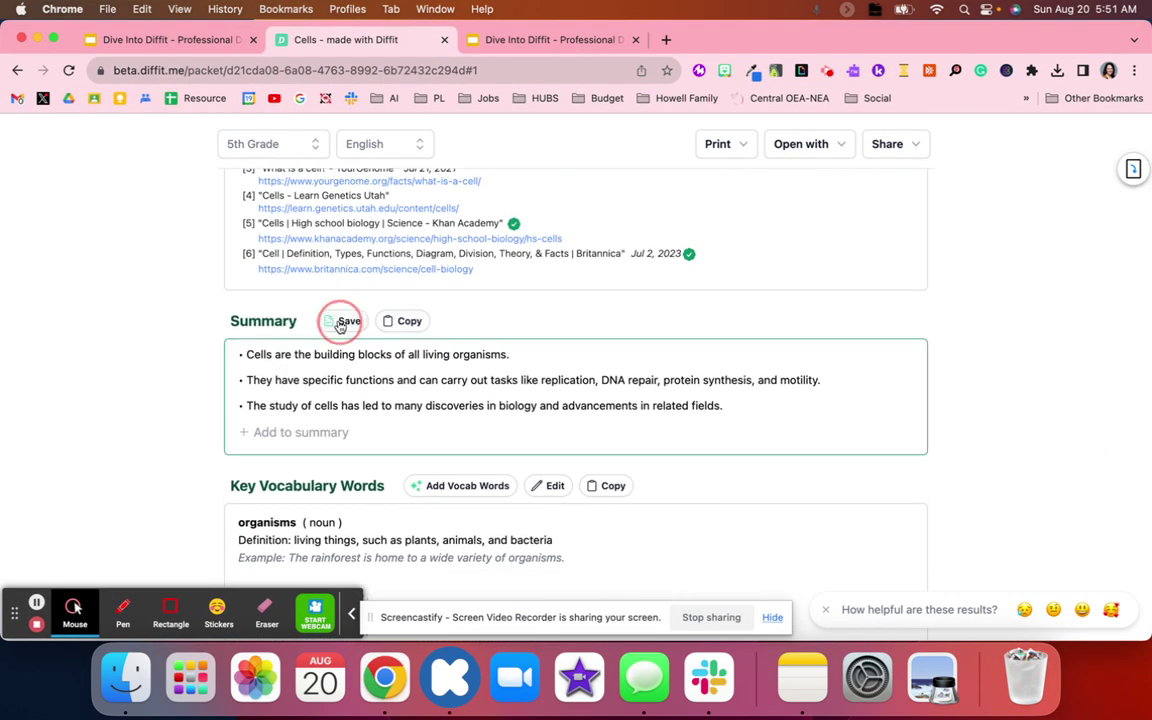
click(398, 322)
Step: Request four more key vocabulary words for the Cells packet
scroll(384, 409, down, 2)
scroll(384, 409, down, 2)
click(455, 302)
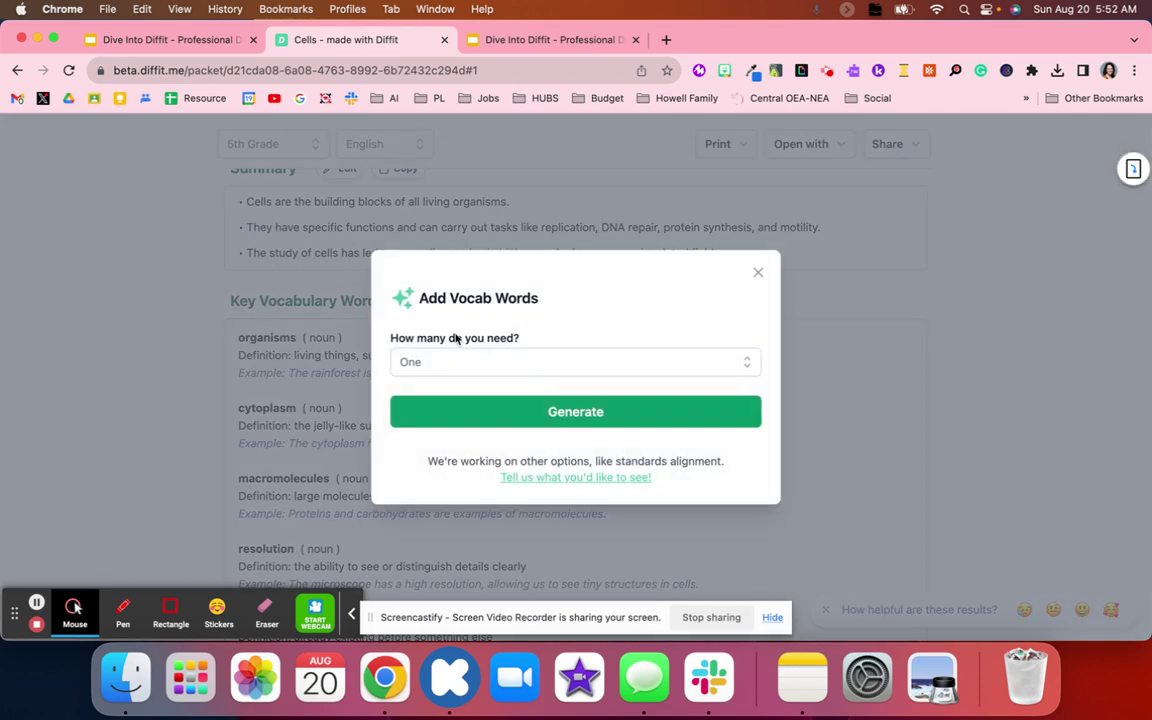
click(452, 362)
click(420, 479)
click(502, 425)
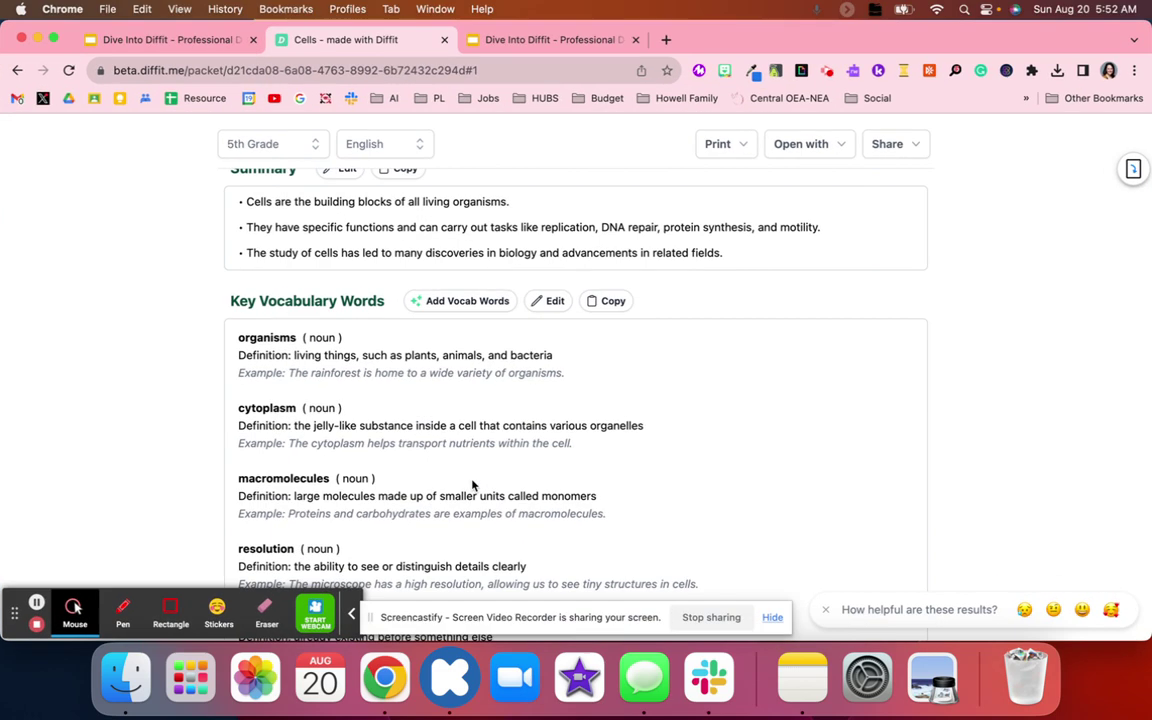
Step: Review the new words replication, motility, unicellular and multicellular, then scroll toward the questions
scroll(488, 534, down, 2)
scroll(488, 534, down, 2)
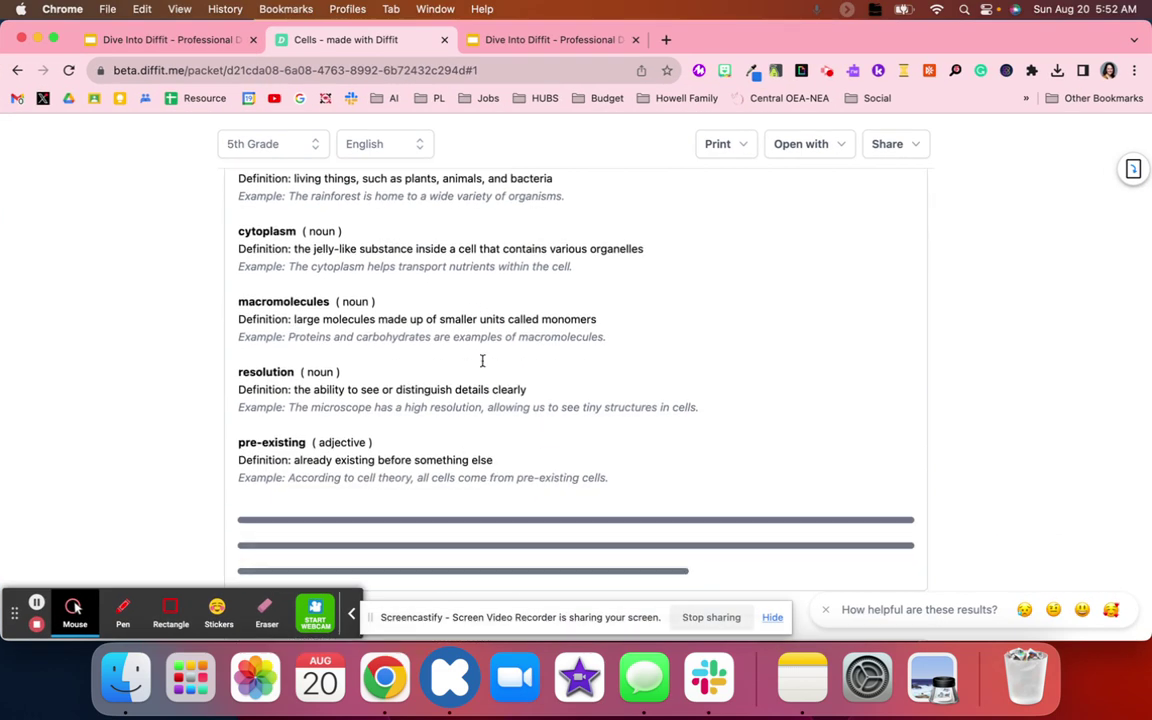
scroll(481, 473, down, 4)
scroll(481, 473, up, 2)
scroll(481, 473, up, 8)
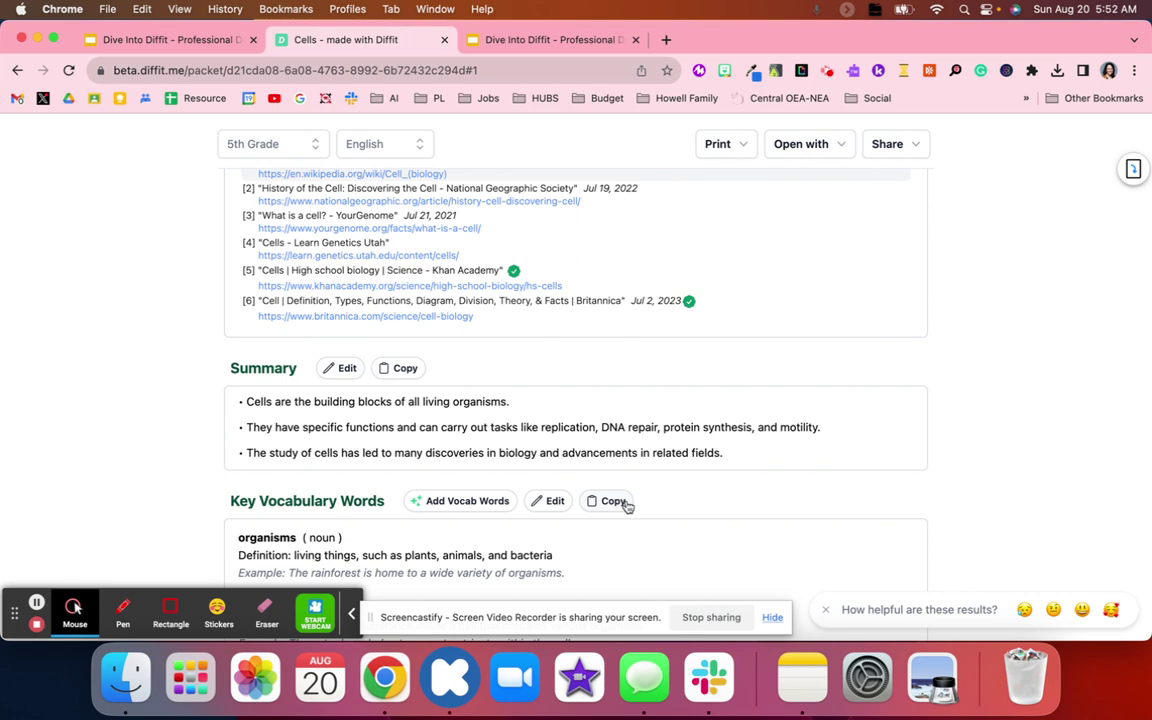
scroll(627, 506, down, 5)
scroll(627, 506, down, 5)
scroll(627, 505, down, 4)
scroll(626, 503, down, 10)
scroll(624, 500, down, 2)
Step: Generate three more Extended Thinking multiple-choice questions
click(450, 284)
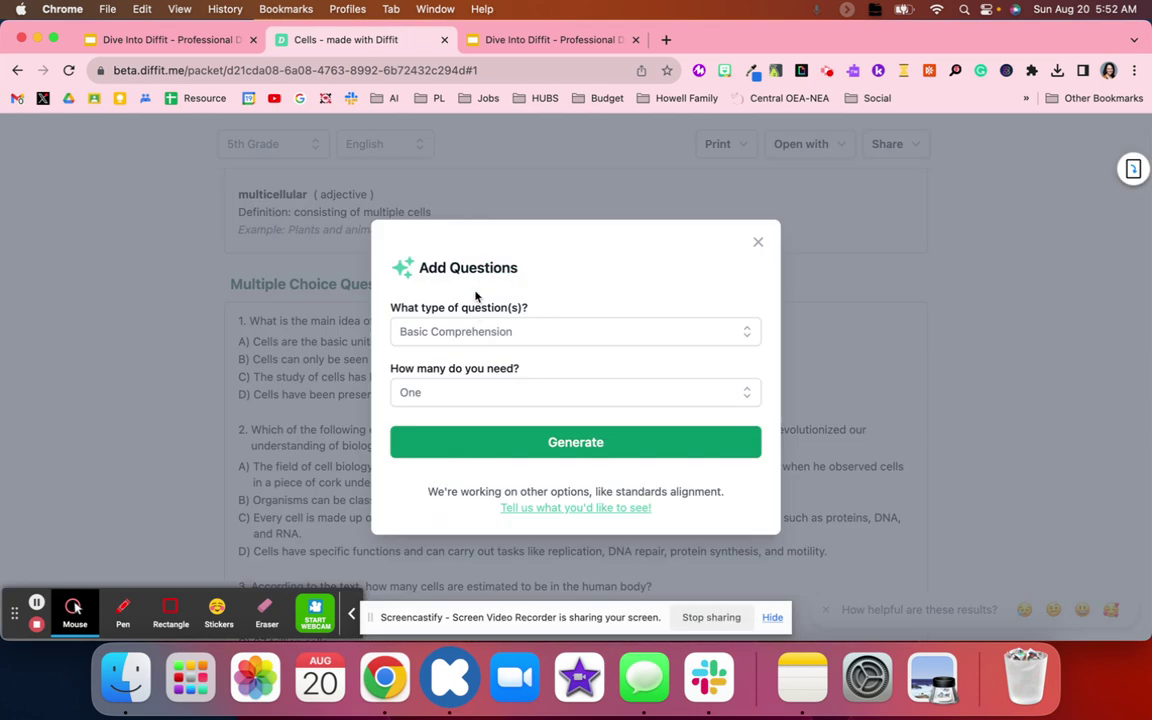
click(478, 336)
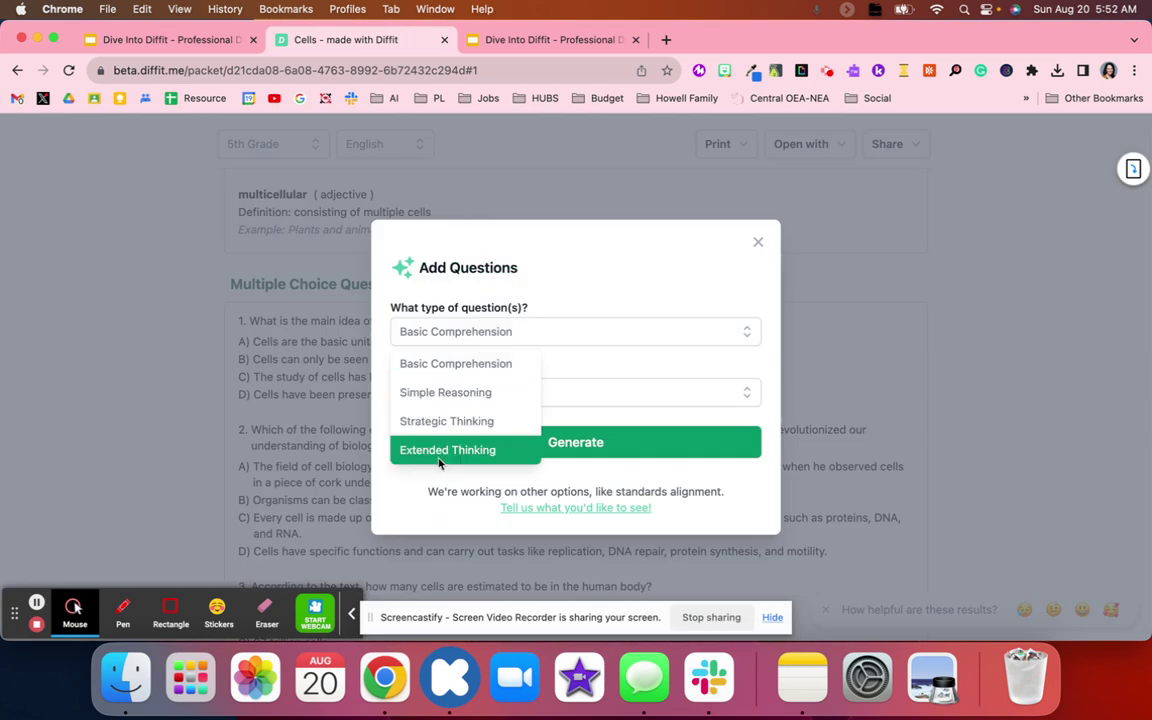
click(440, 450)
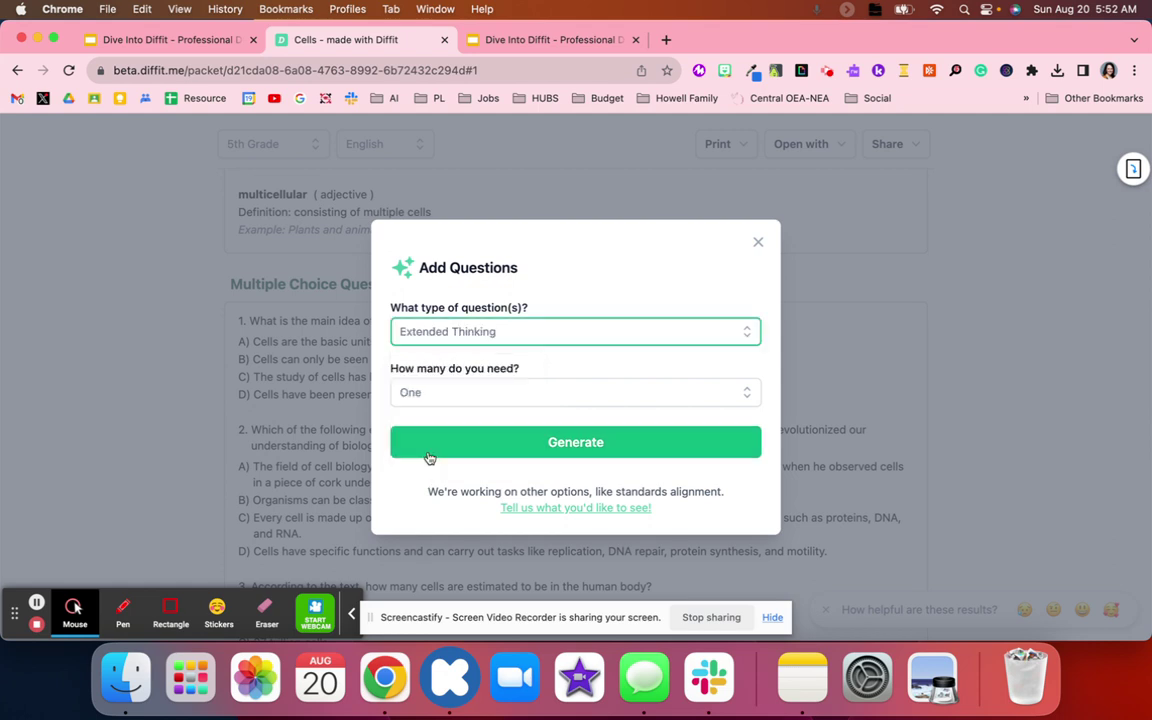
click(437, 397)
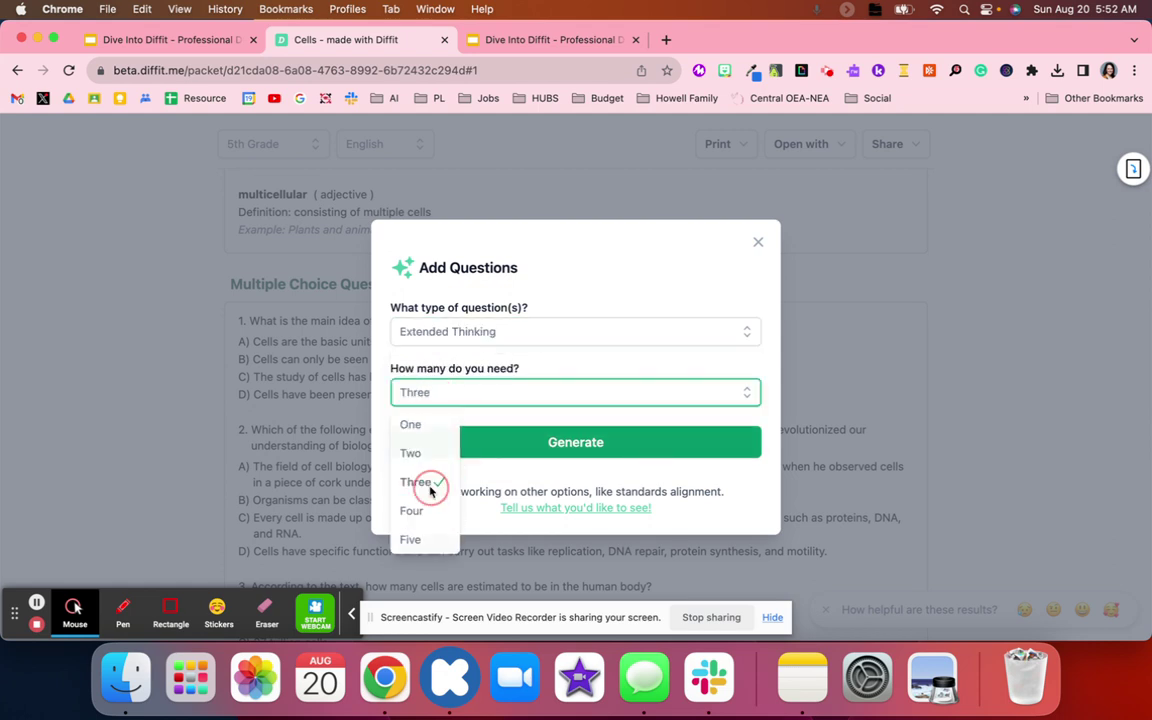
click(432, 478)
click(512, 442)
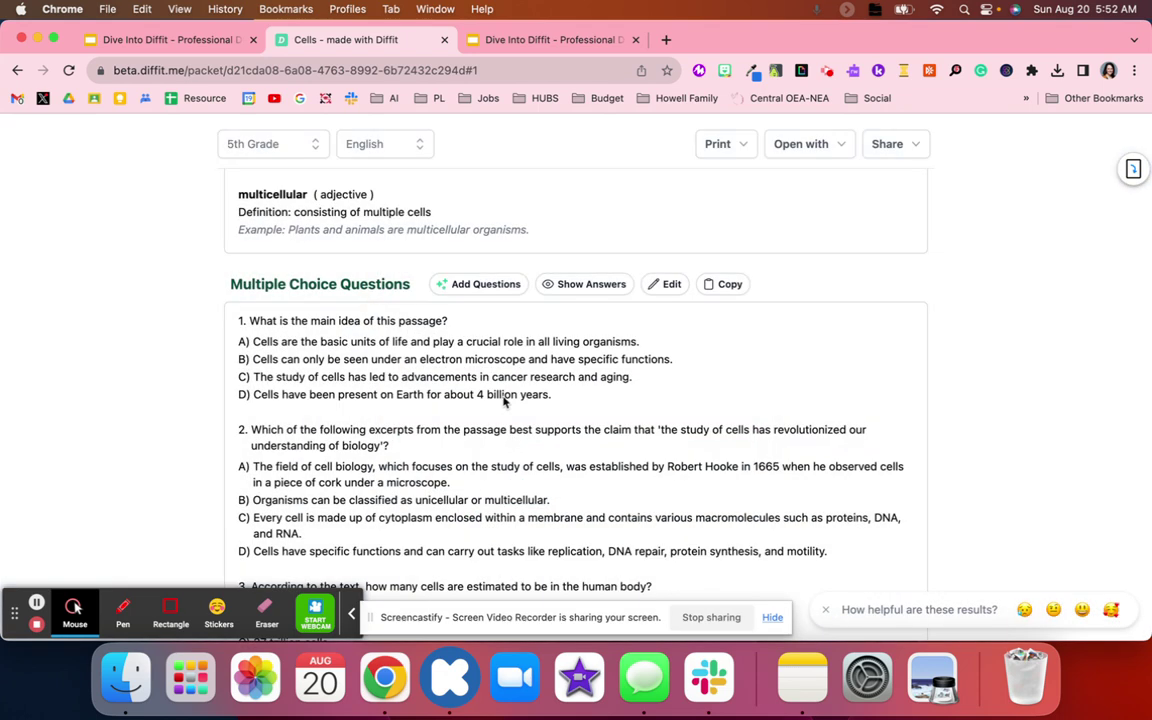
Step: Reveal the multiple-choice answers and scroll down to the short-answer section
click(612, 286)
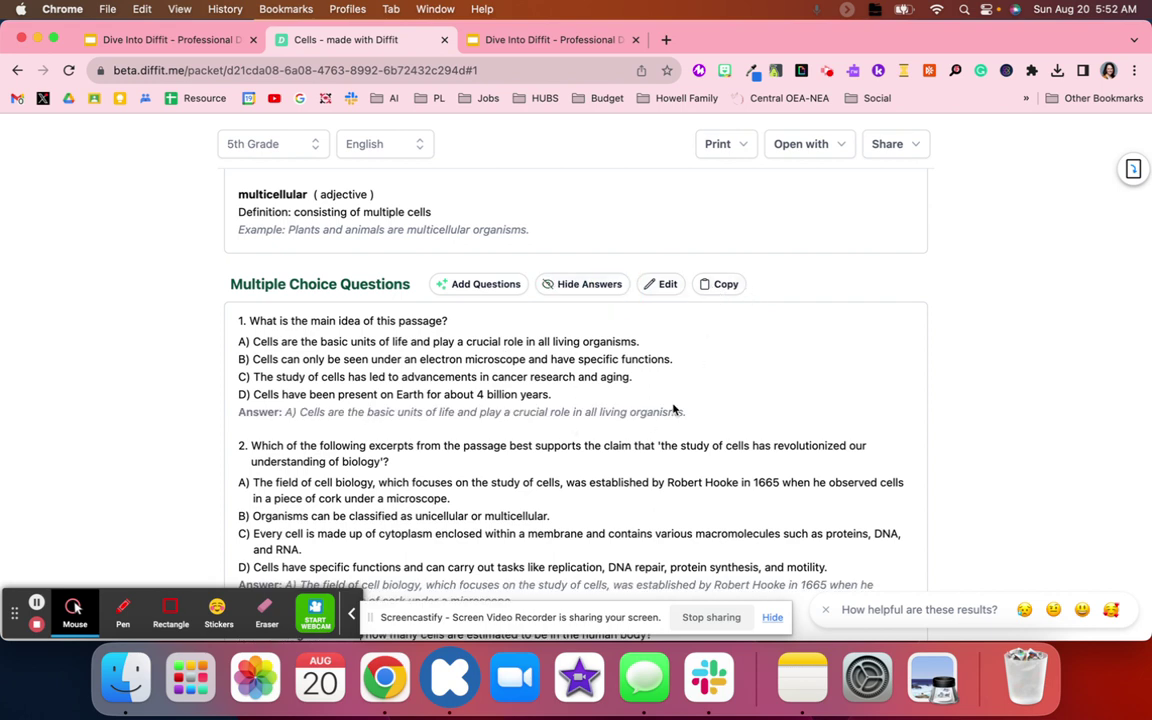
scroll(674, 409, down, 2)
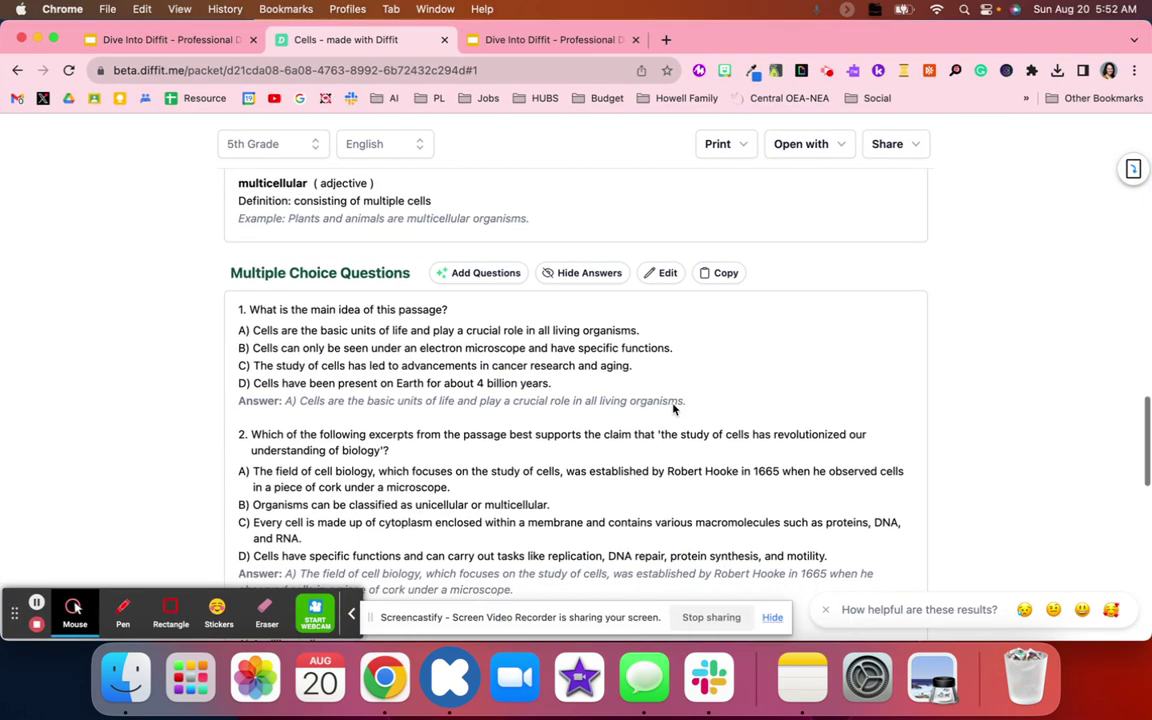
scroll(674, 409, down, 5)
scroll(674, 409, down, 5)
scroll(674, 409, down, 1)
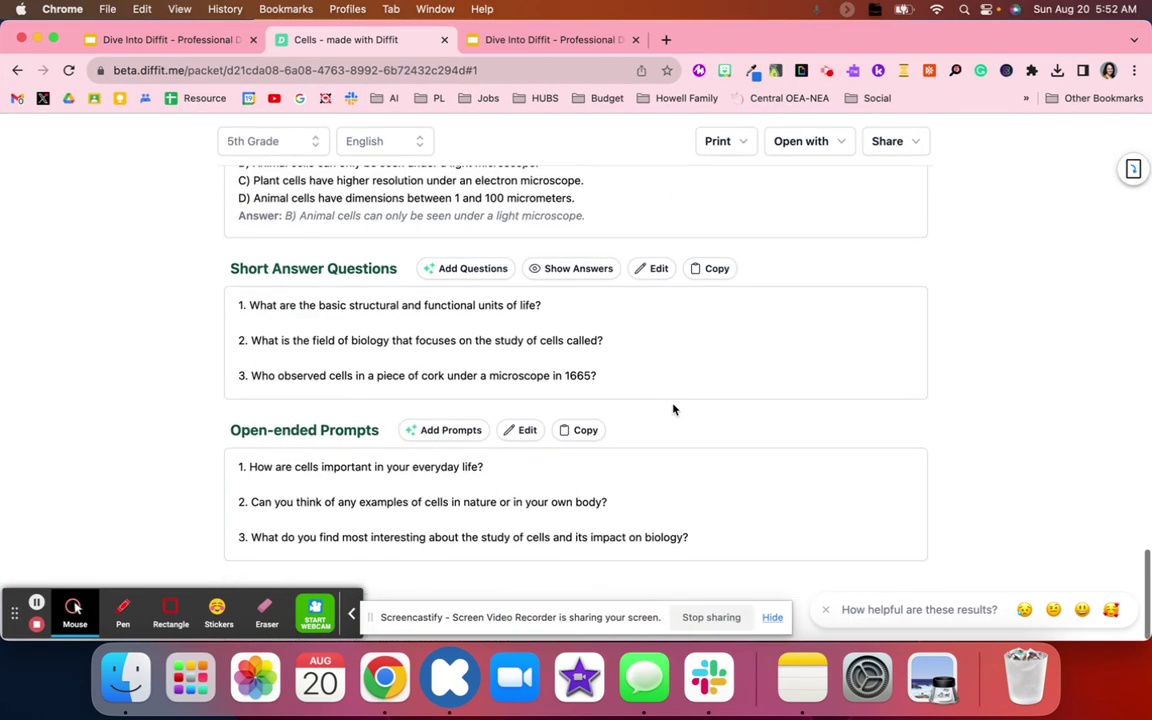
Step: Generate three Strategic Thinking short-answer questions and show their answers
click(456, 268)
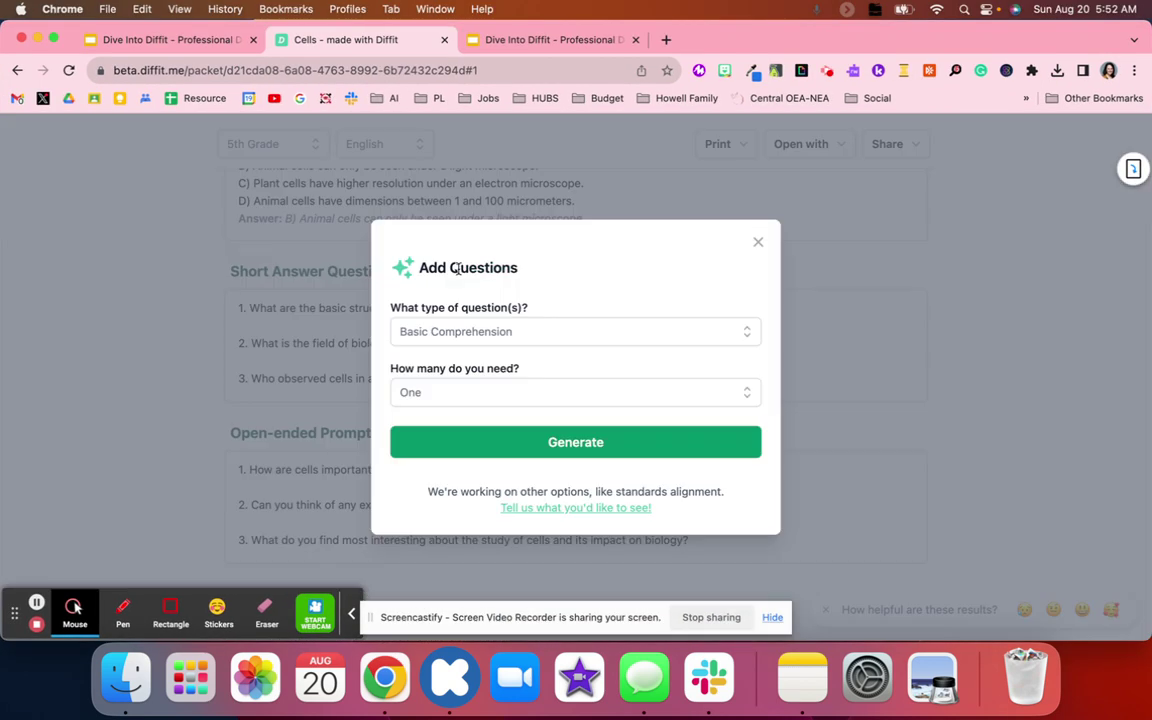
click(442, 336)
click(437, 430)
click(440, 398)
click(440, 481)
click(488, 432)
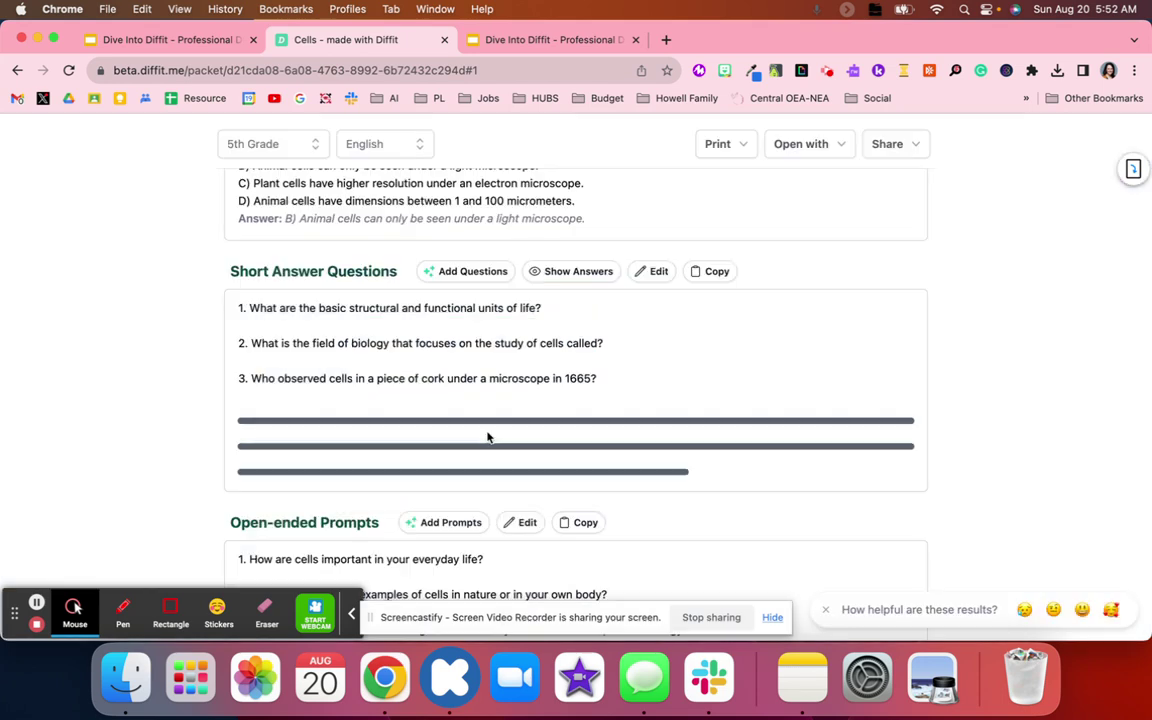
click(579, 276)
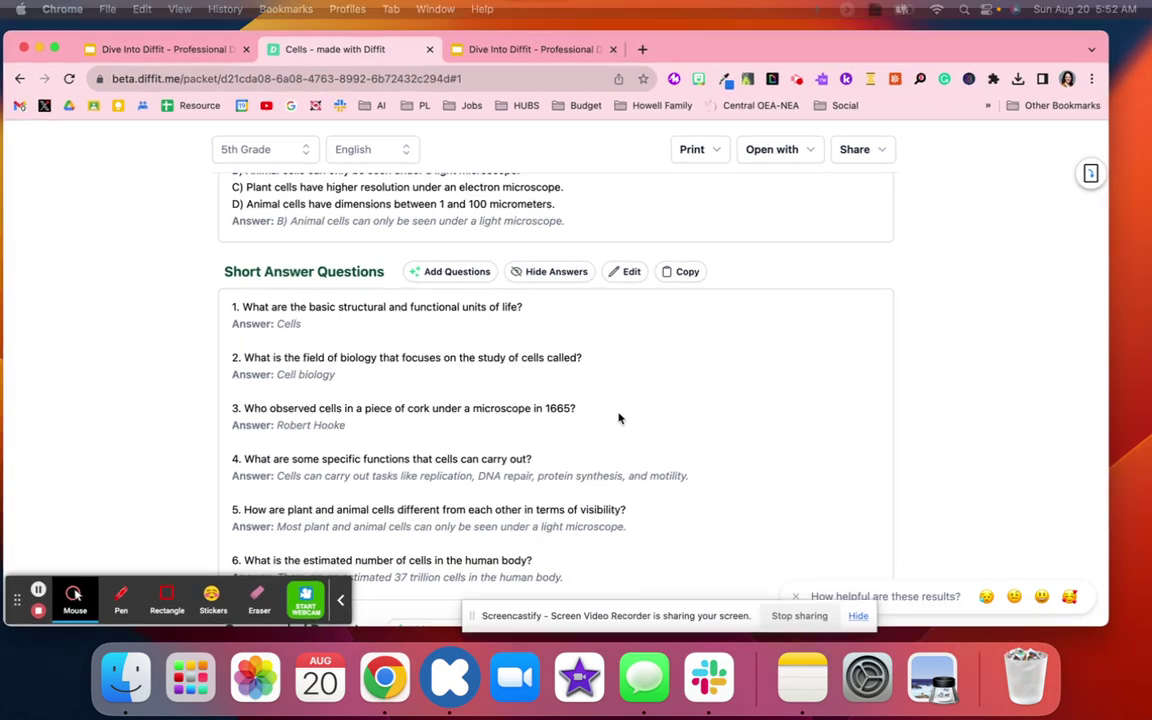
Step: Generate three extra open-ended prompts, then scroll back to the top of the packet
scroll(618, 418, down, 2)
scroll(618, 418, down, 2)
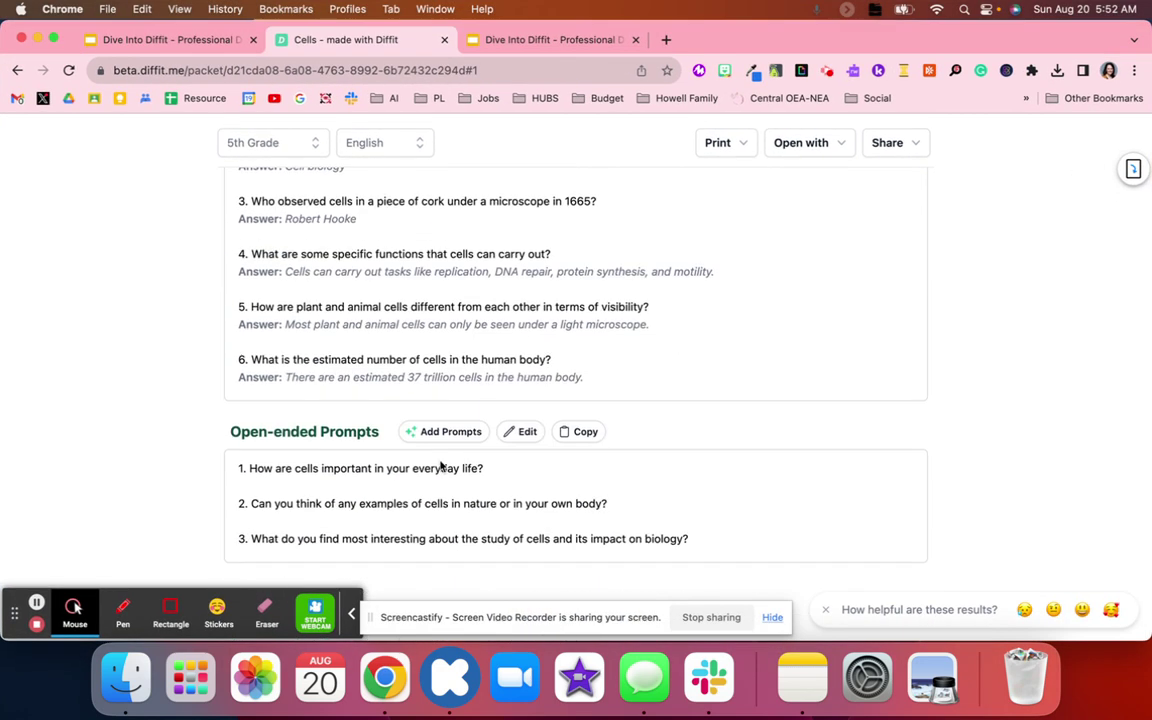
click(450, 435)
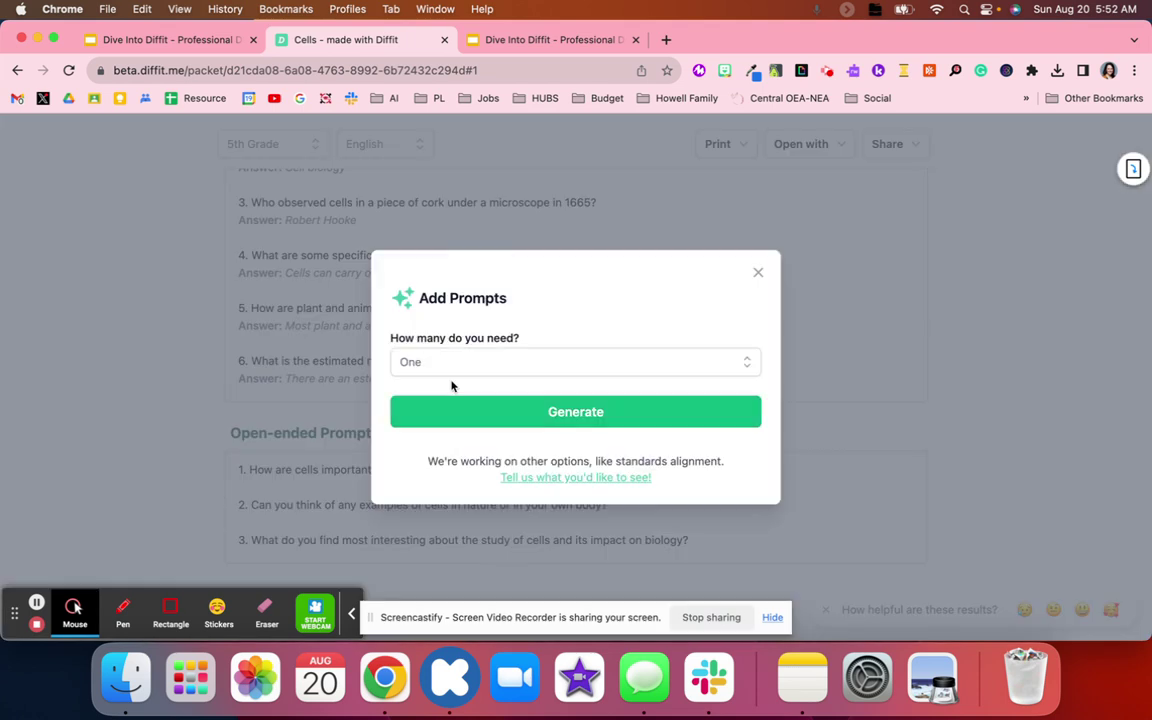
click(453, 368)
click(420, 452)
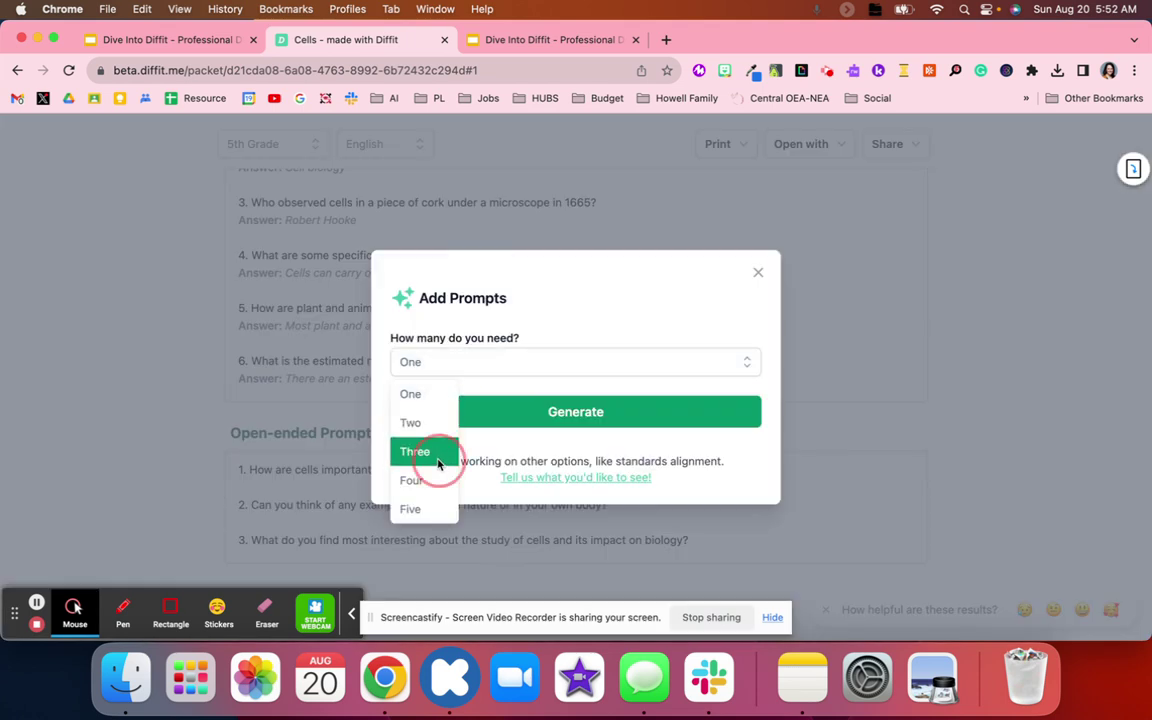
click(482, 414)
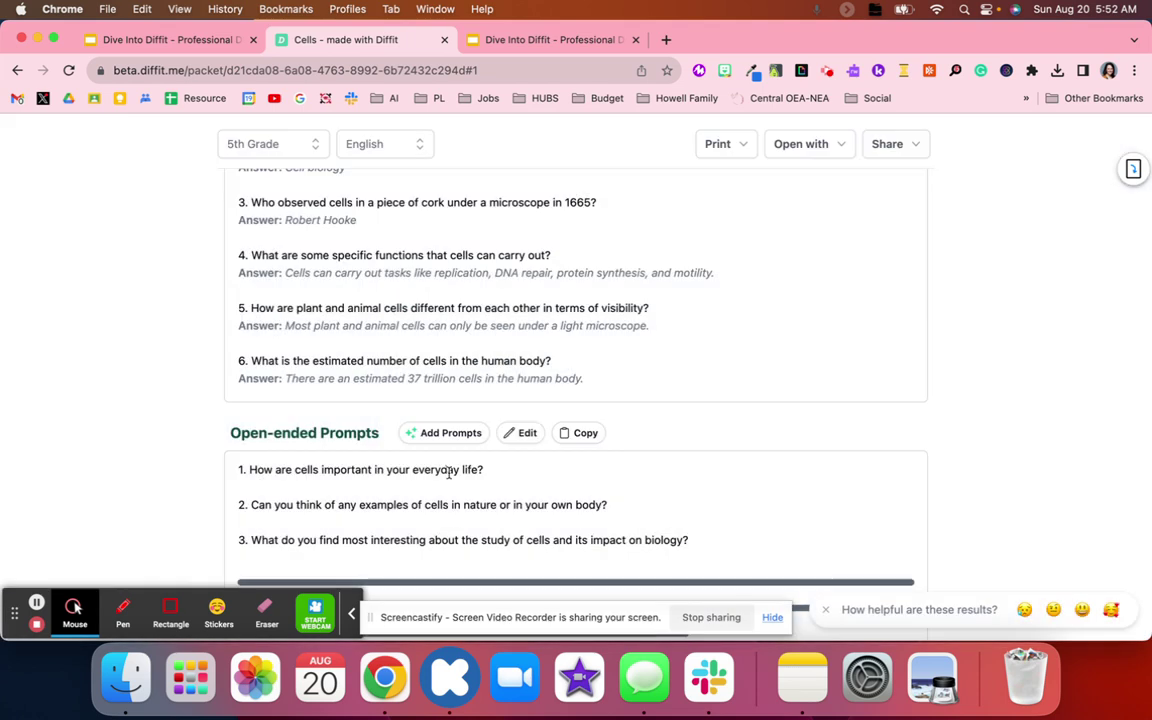
scroll(449, 474, up, 1)
scroll(449, 476, up, 2)
scroll(449, 476, up, 4)
scroll(449, 478, up, 5)
scroll(449, 478, up, 3)
scroll(449, 478, up, 4)
scroll(449, 478, up, 3)
scroll(450, 478, up, 5)
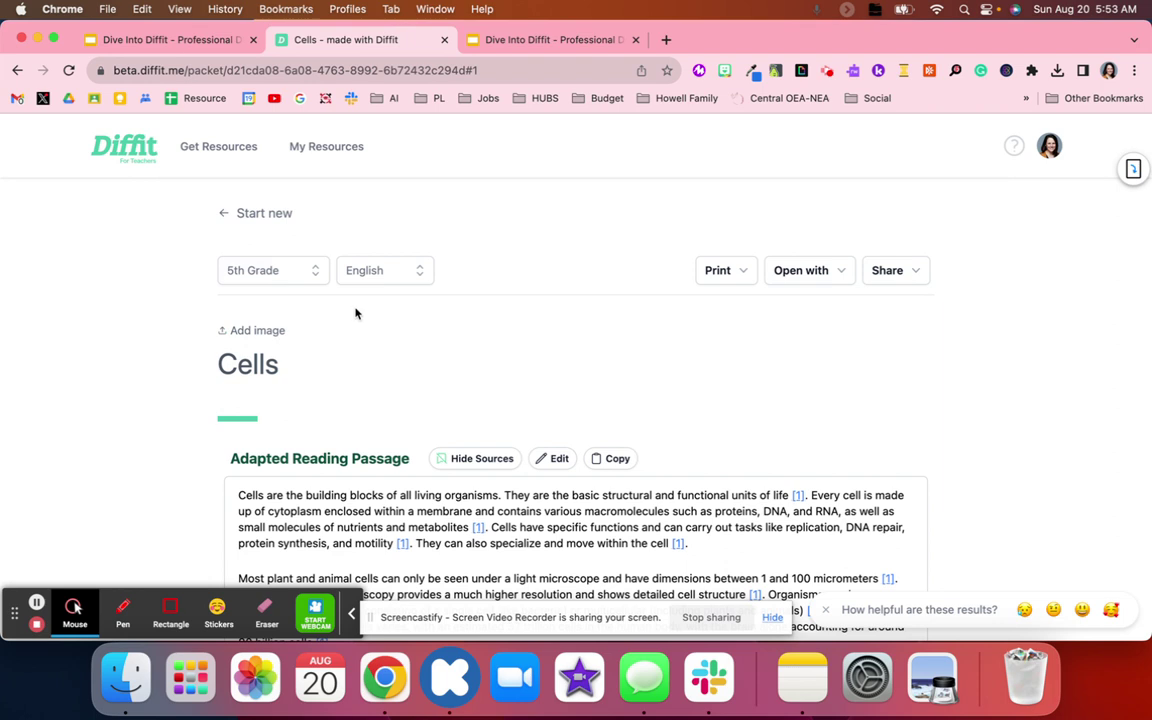
Step: Switch the reading level to 4th Grade, browsing the languages but keeping English
click(313, 275)
click(271, 364)
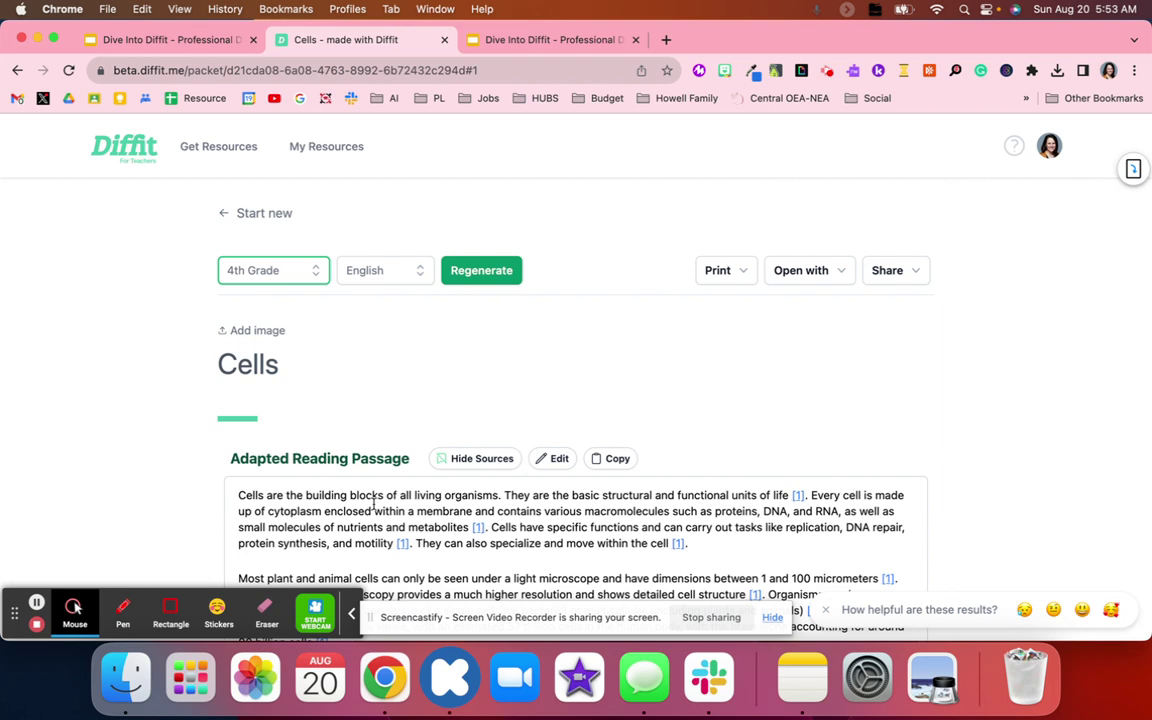
click(385, 268)
scroll(405, 432, down, 1)
scroll(407, 445, down, 5)
scroll(407, 445, down, 5)
scroll(407, 445, down, 2)
scroll(407, 445, up, 10)
scroll(407, 445, up, 5)
click(340, 242)
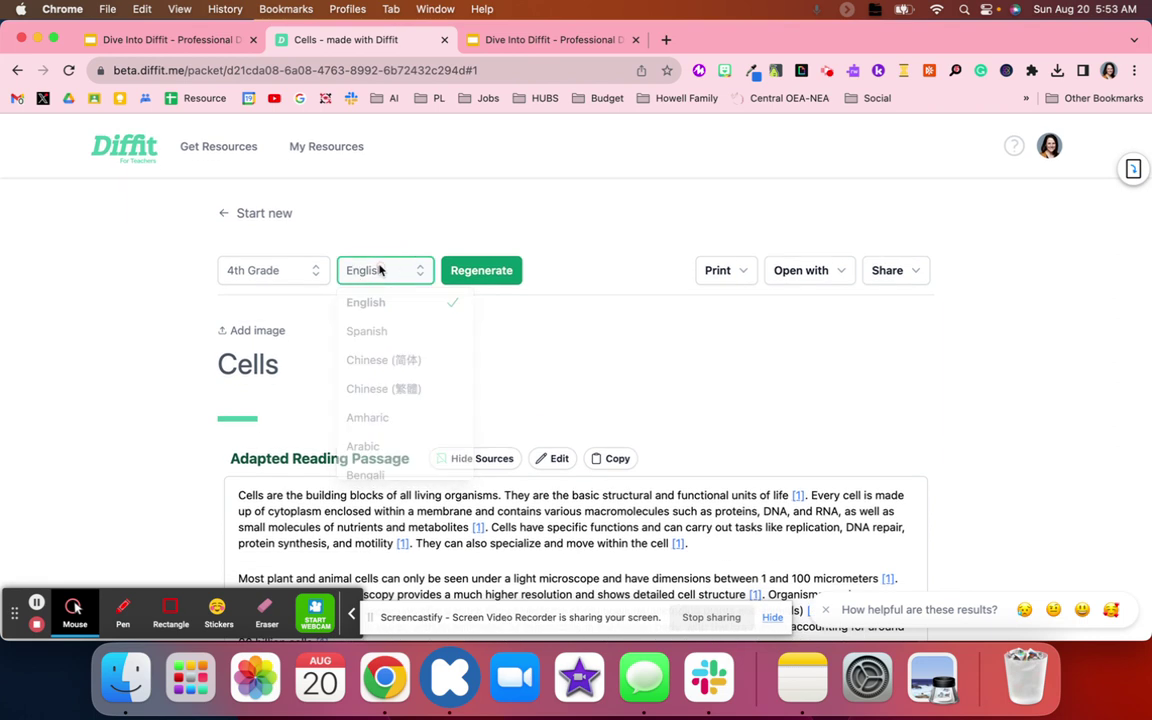
Step: Export the Cells packet as a Digital Template Google Doc and open it
click(740, 281)
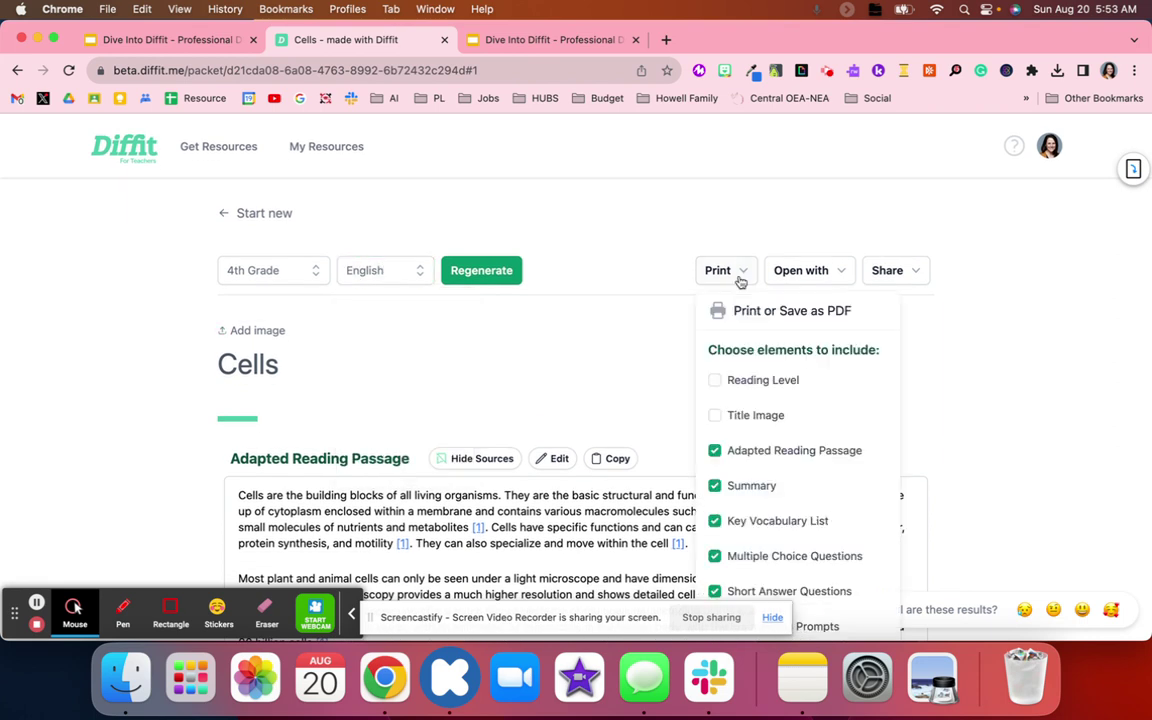
click(805, 269)
click(810, 310)
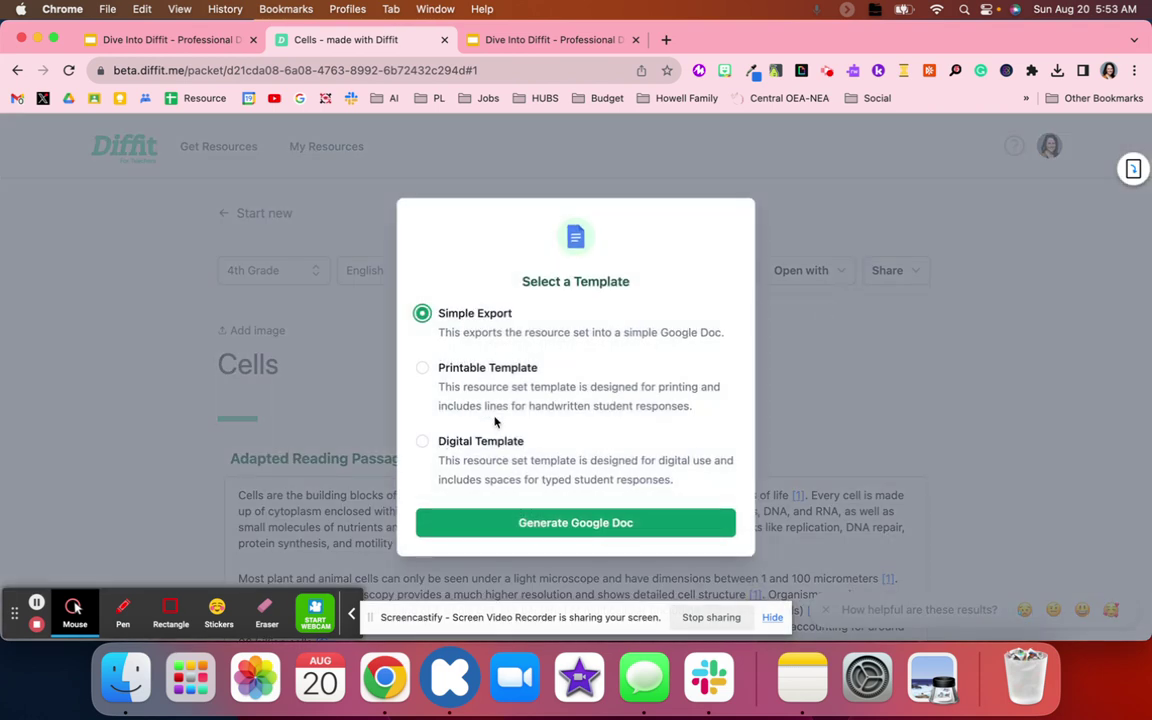
click(476, 369)
click(478, 441)
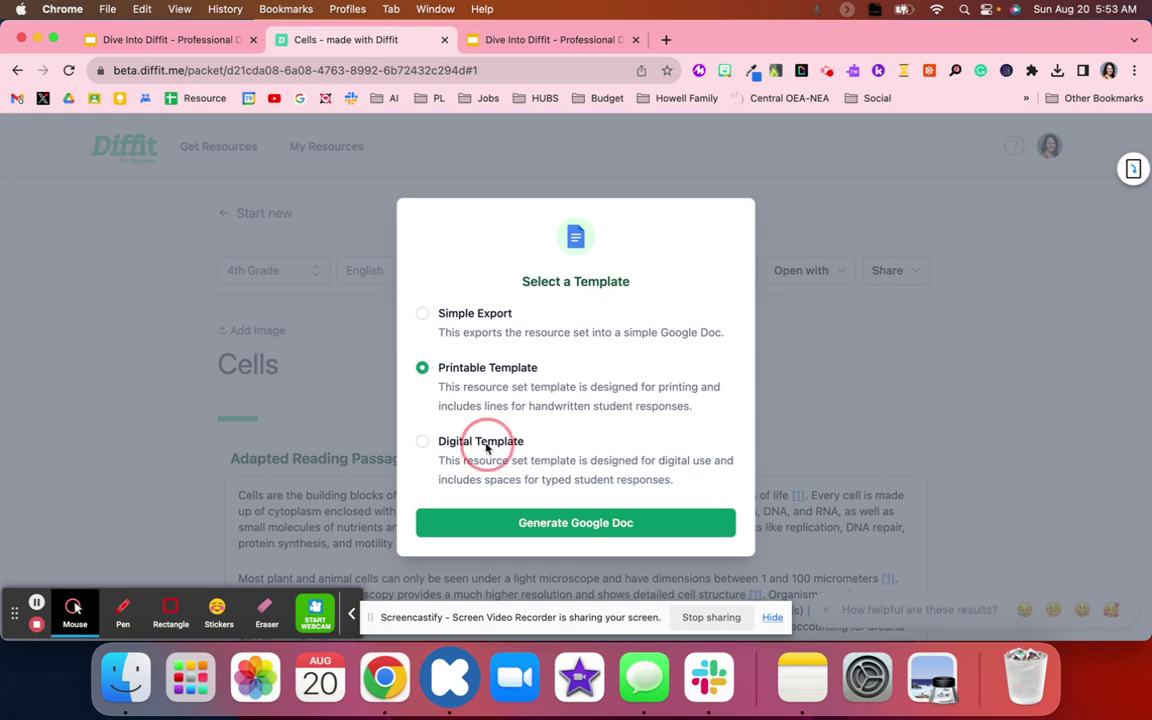
click(512, 524)
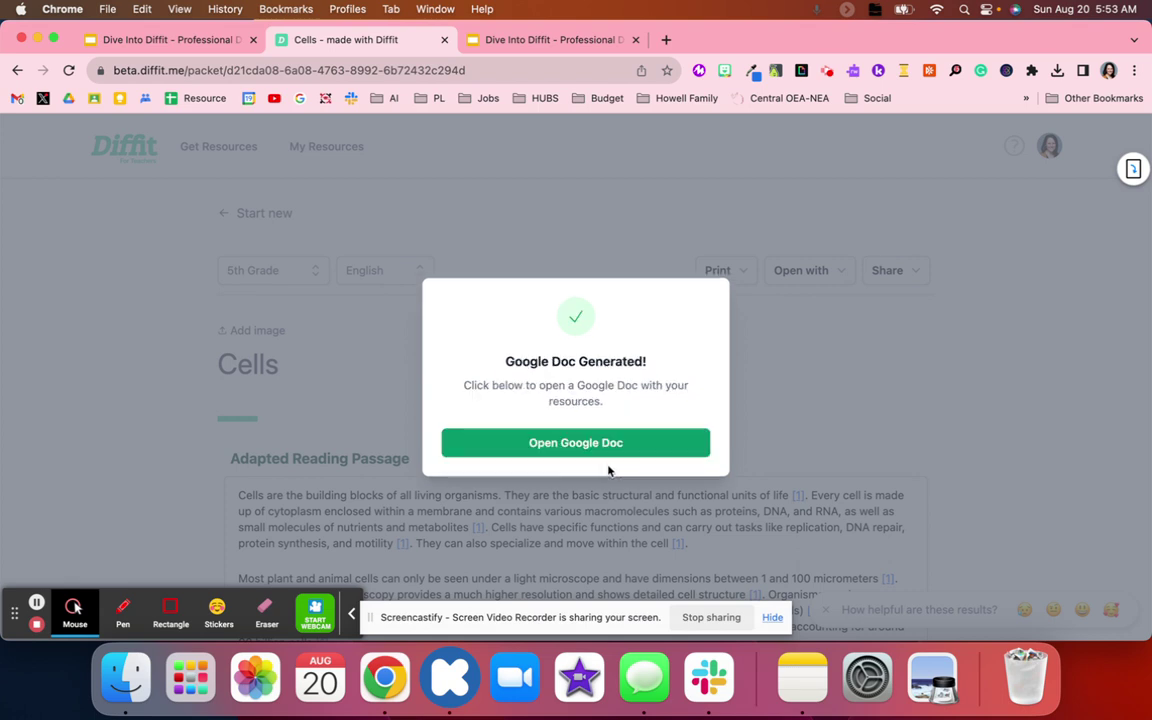
click(607, 444)
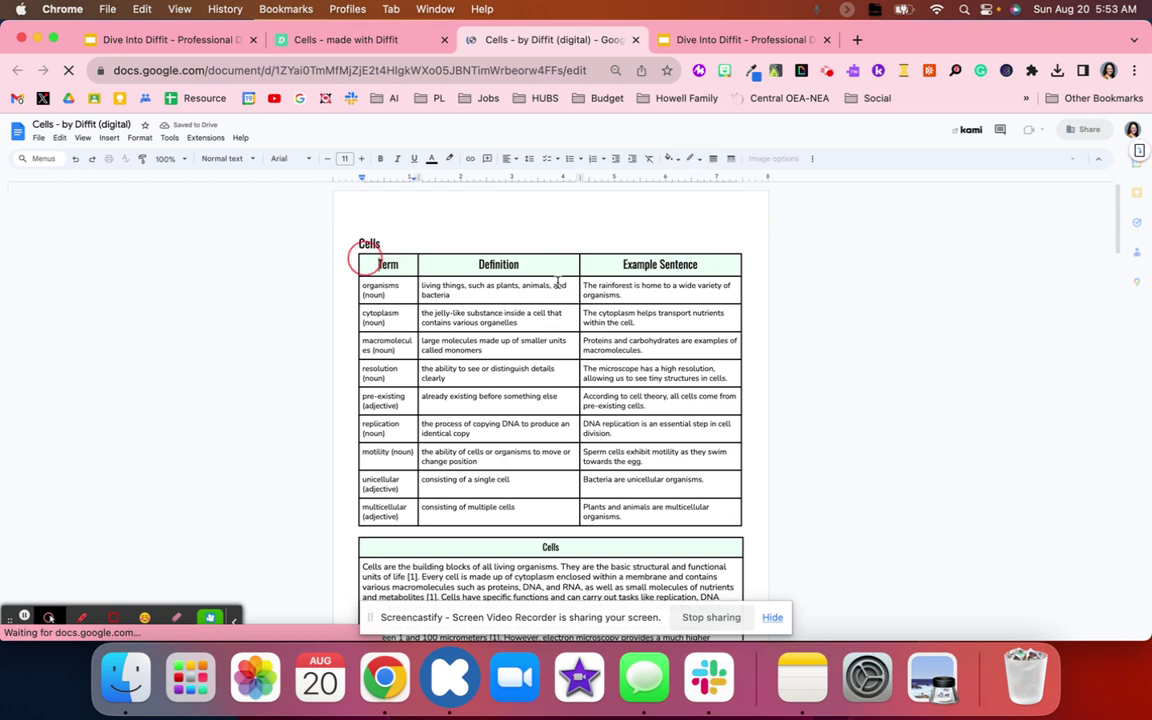
drag(369, 261, 689, 420)
scroll(467, 342, down, 3)
click(467, 342)
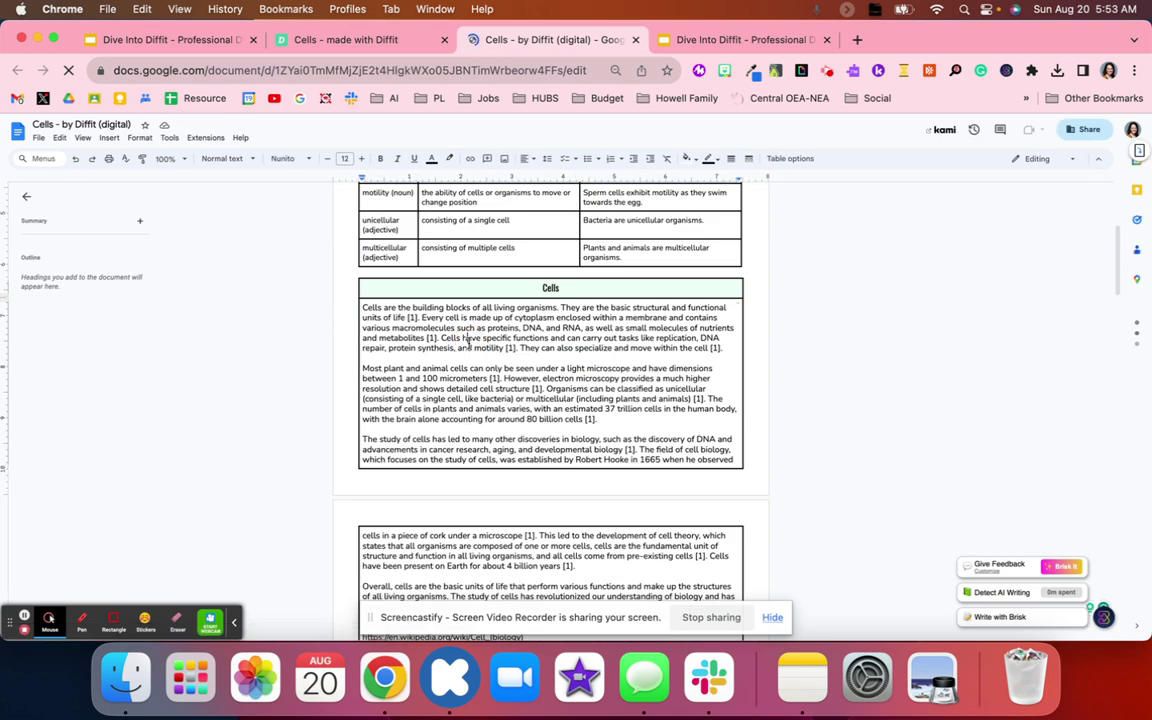
scroll(460, 310, down, 10)
scroll(455, 285, up, 1)
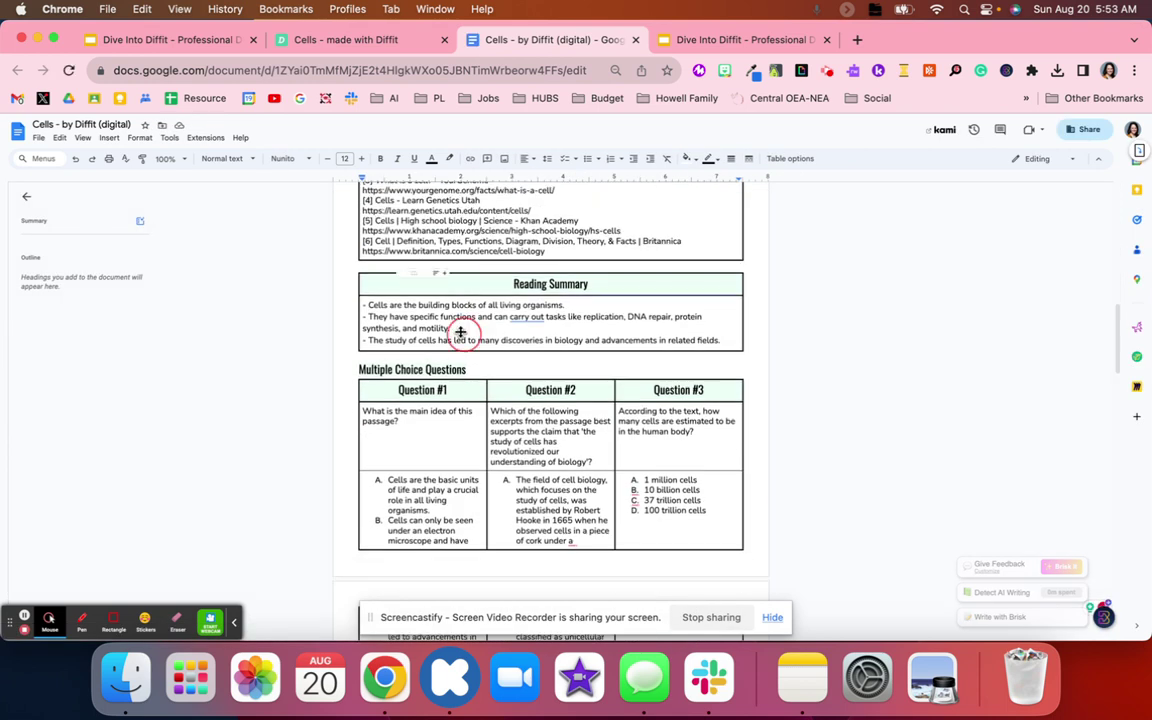
drag(443, 401, 625, 519)
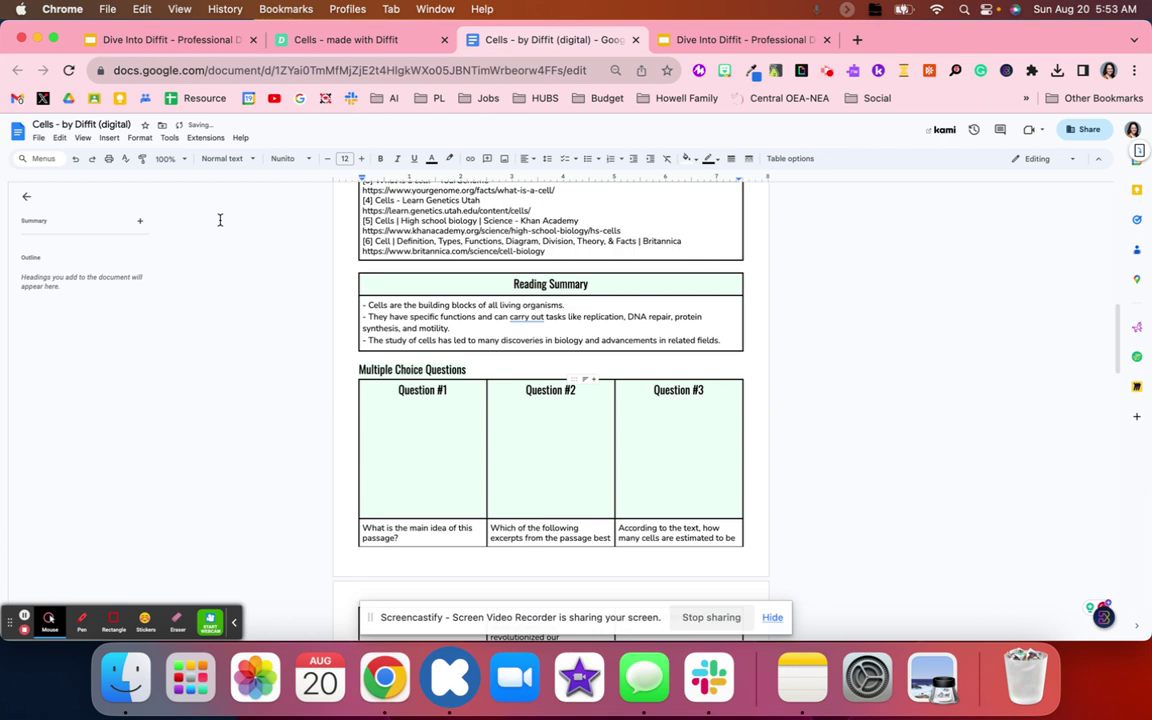
click(75, 158)
scroll(416, 398, down, 5)
scroll(417, 398, down, 5)
scroll(417, 398, down, 10)
scroll(417, 398, up, 5)
scroll(417, 398, up, 1)
scroll(530, 370, down, 5)
scroll(530, 370, down, 5)
scroll(531, 372, down, 4)
scroll(531, 372, up, 3)
scroll(531, 372, up, 1)
scroll(531, 372, down, 1)
scroll(531, 372, down, 5)
scroll(531, 372, down, 1)
scroll(531, 372, up, 2)
scroll(531, 372, up, 15)
scroll(531, 372, up, 10)
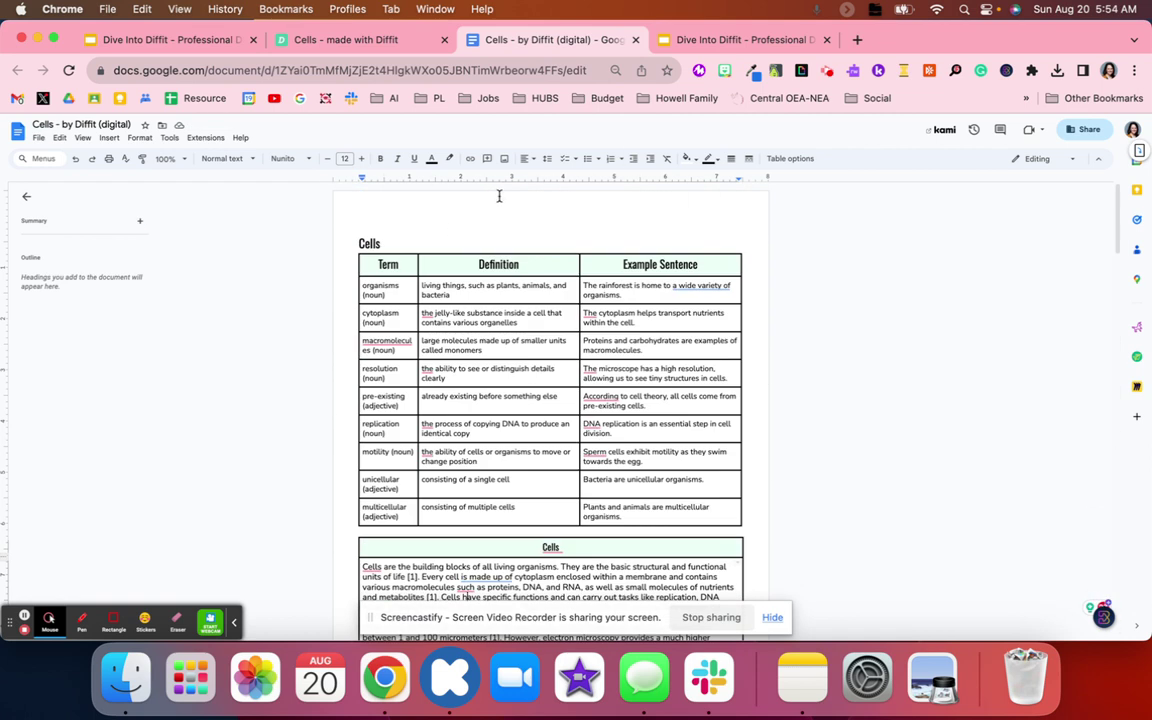
Step: Back in Diffit, export the packet with Simple Export to a Google Doc and open it
click(336, 44)
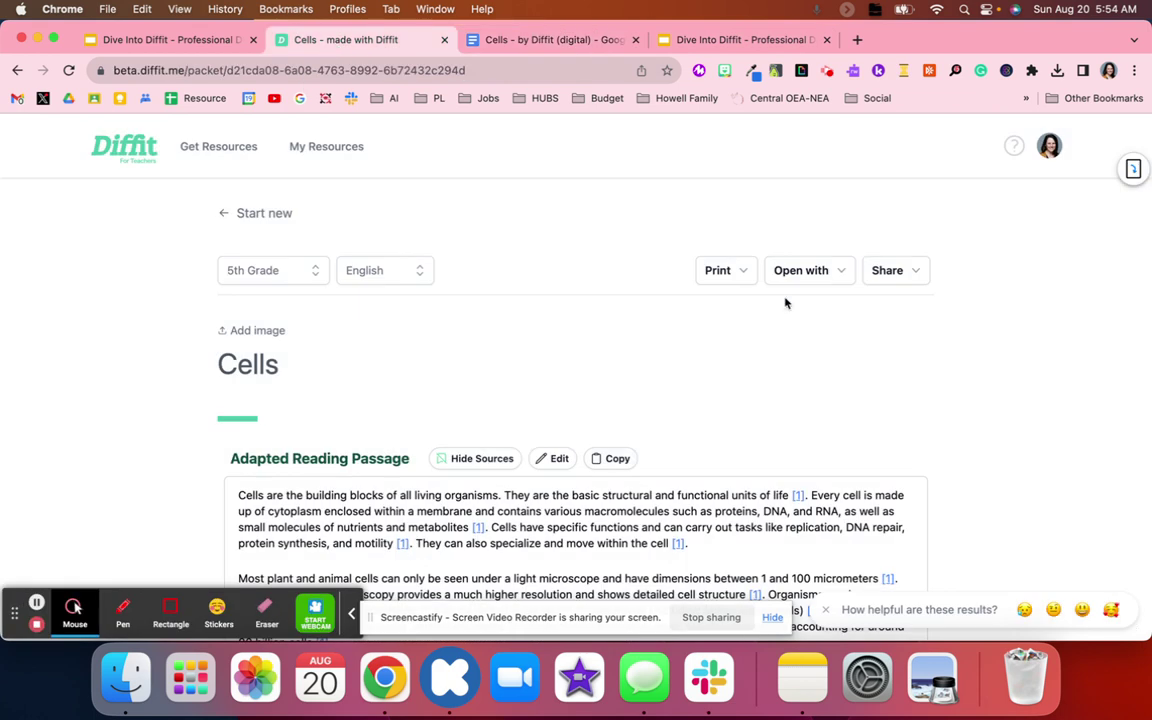
click(835, 270)
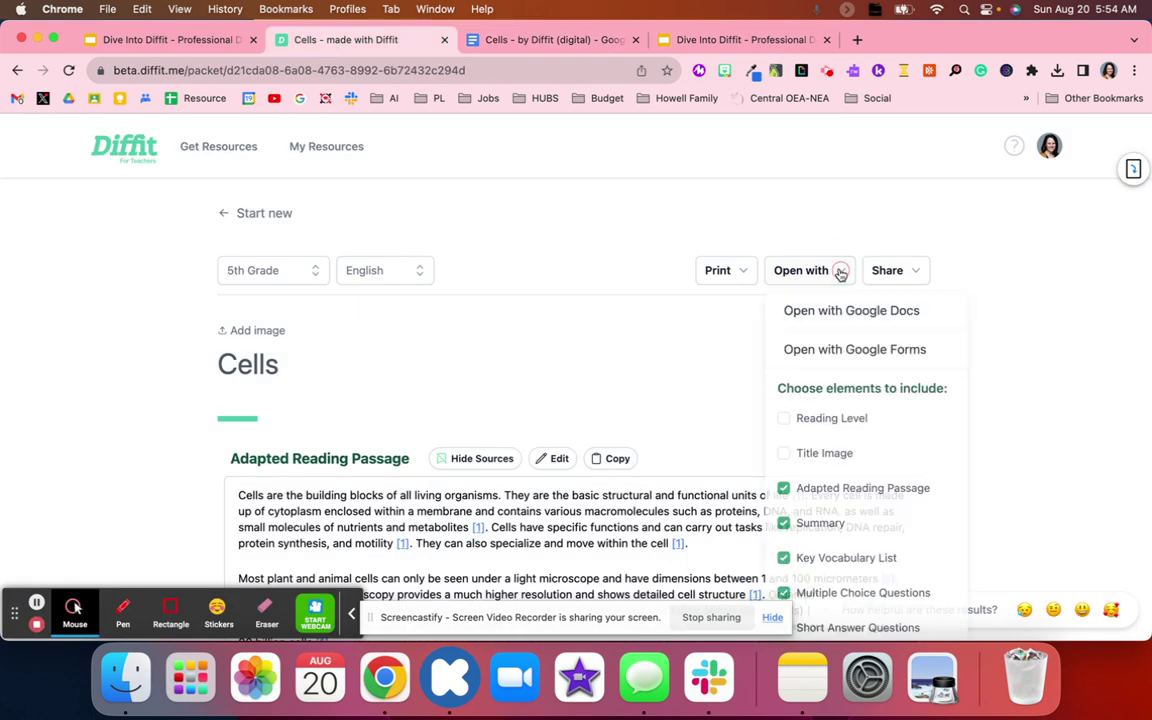
click(829, 318)
click(422, 313)
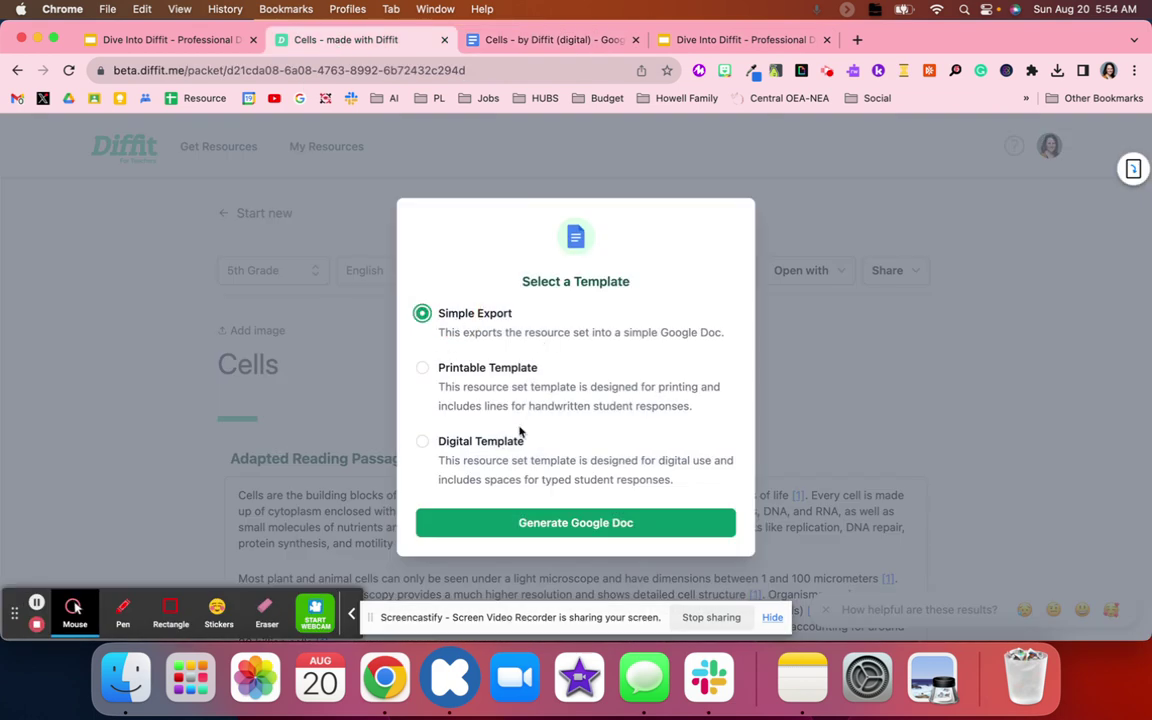
click(528, 520)
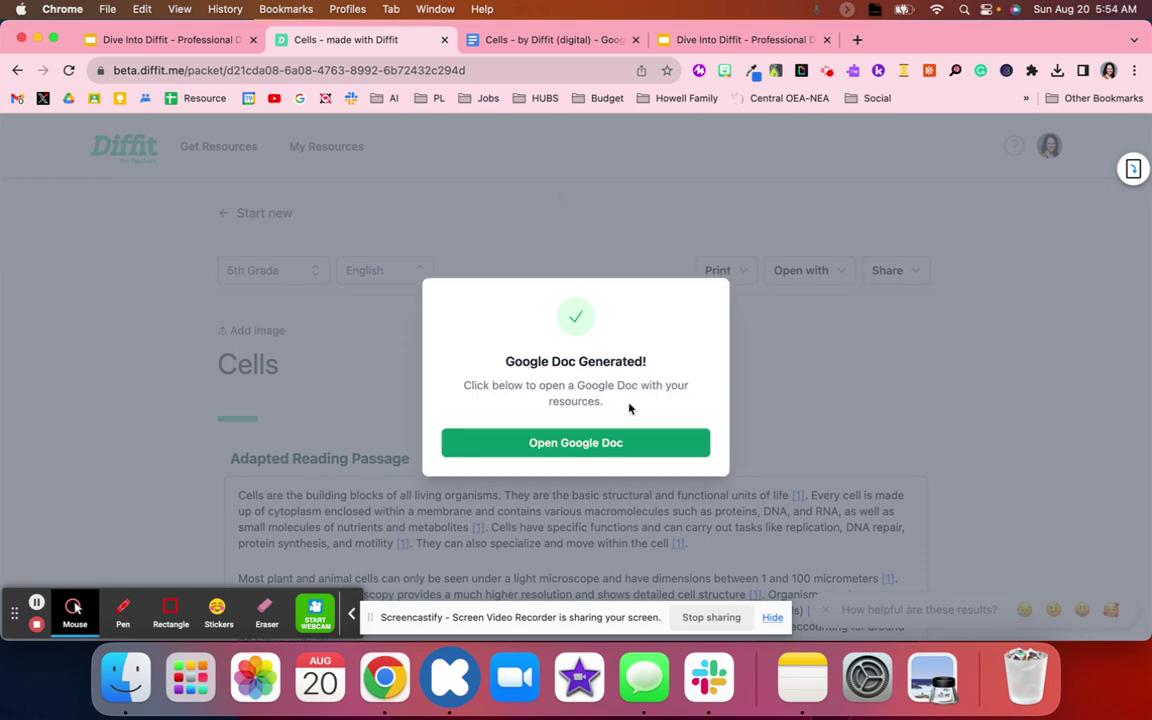
click(586, 442)
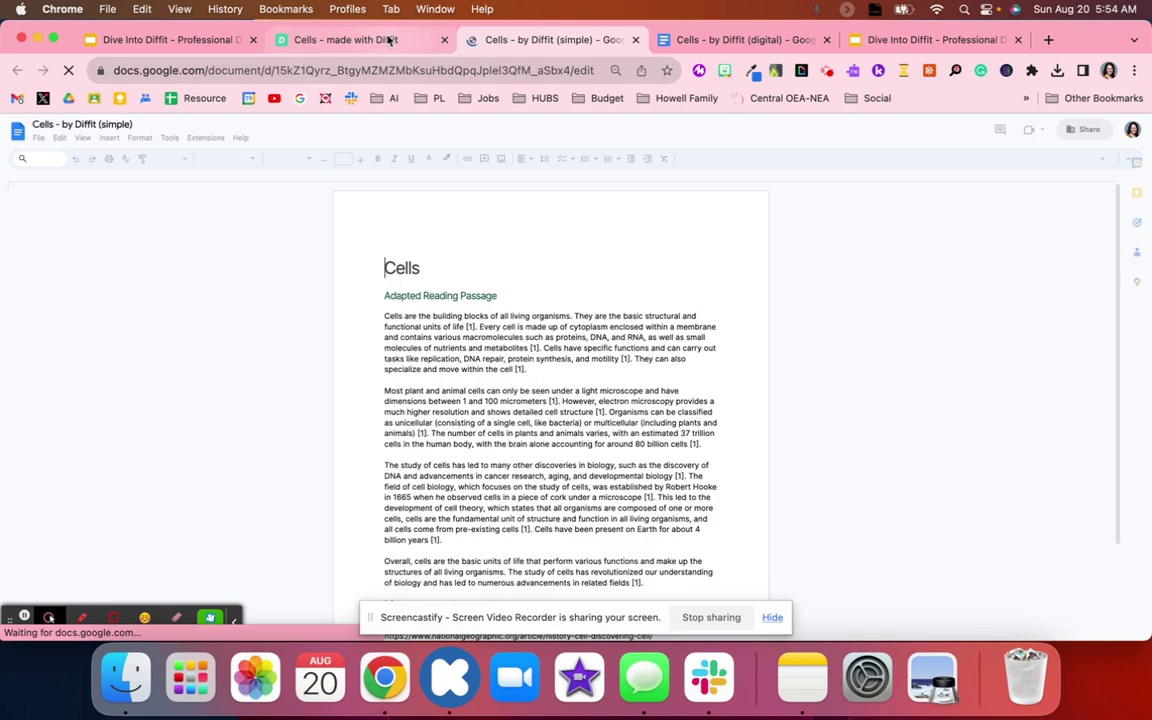
Step: Scroll the simple Cells doc, then return to the digital Cells document's vocabulary table
scroll(522, 465, down, 15)
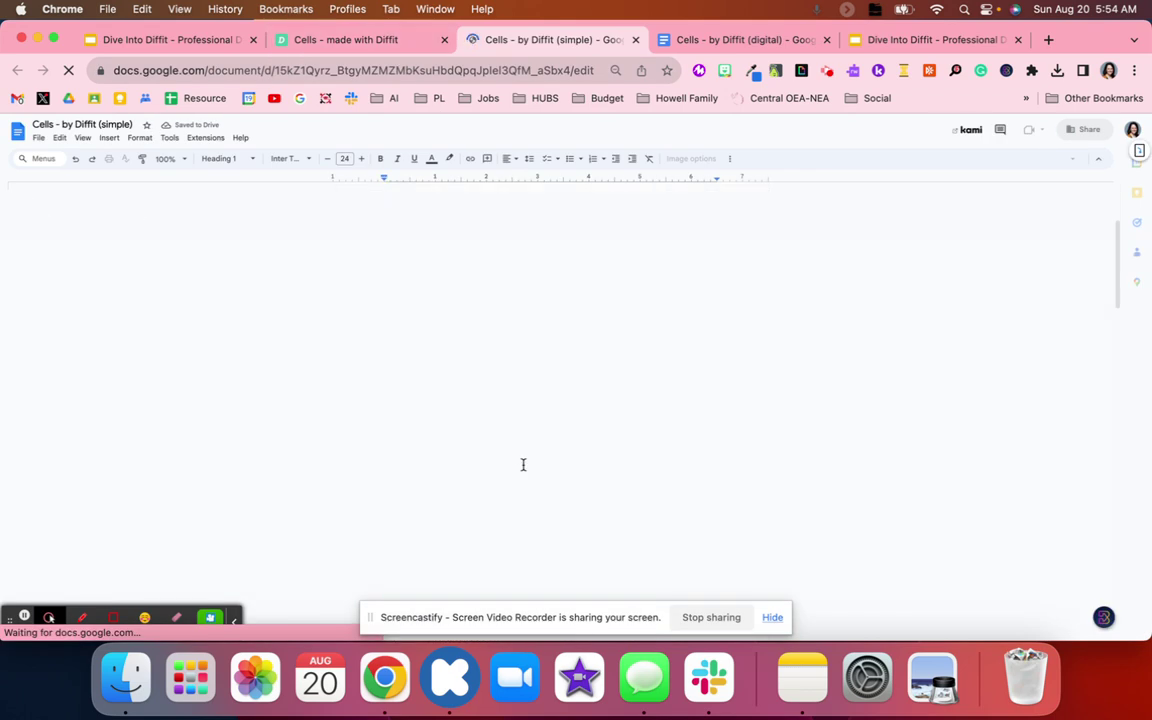
click(700, 40)
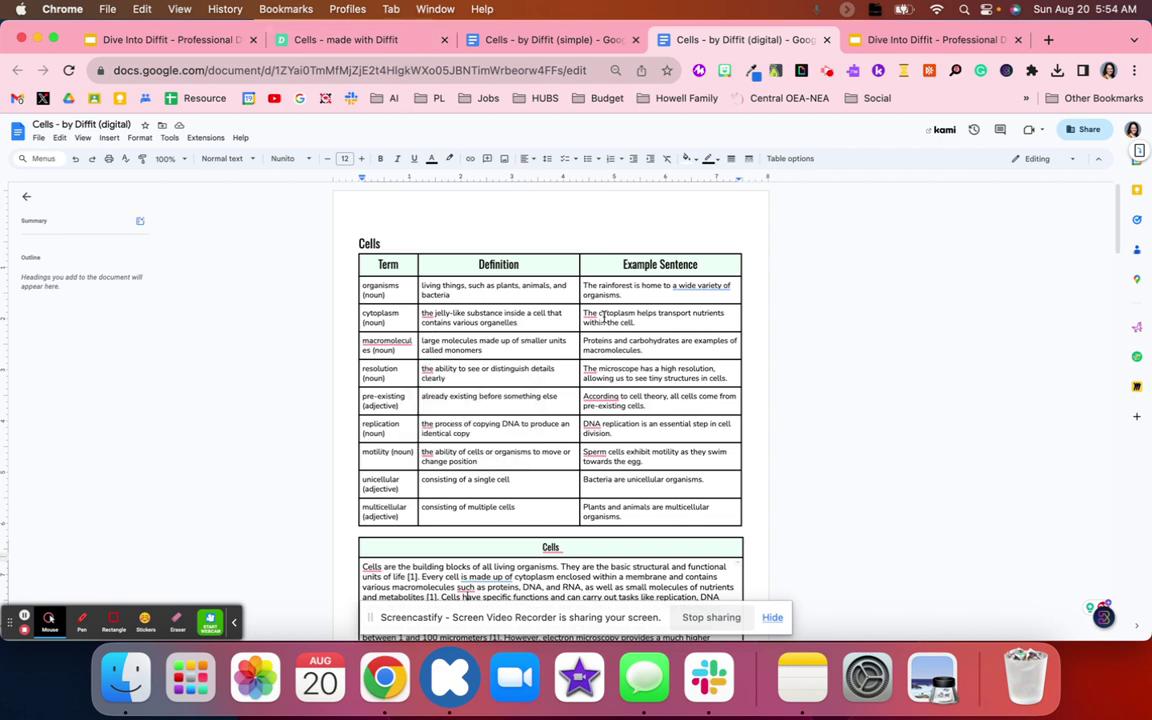
Step: Generate the 'Cells - by Diffit (printable)' Google Doc using the Printable Template and open it
click(347, 42)
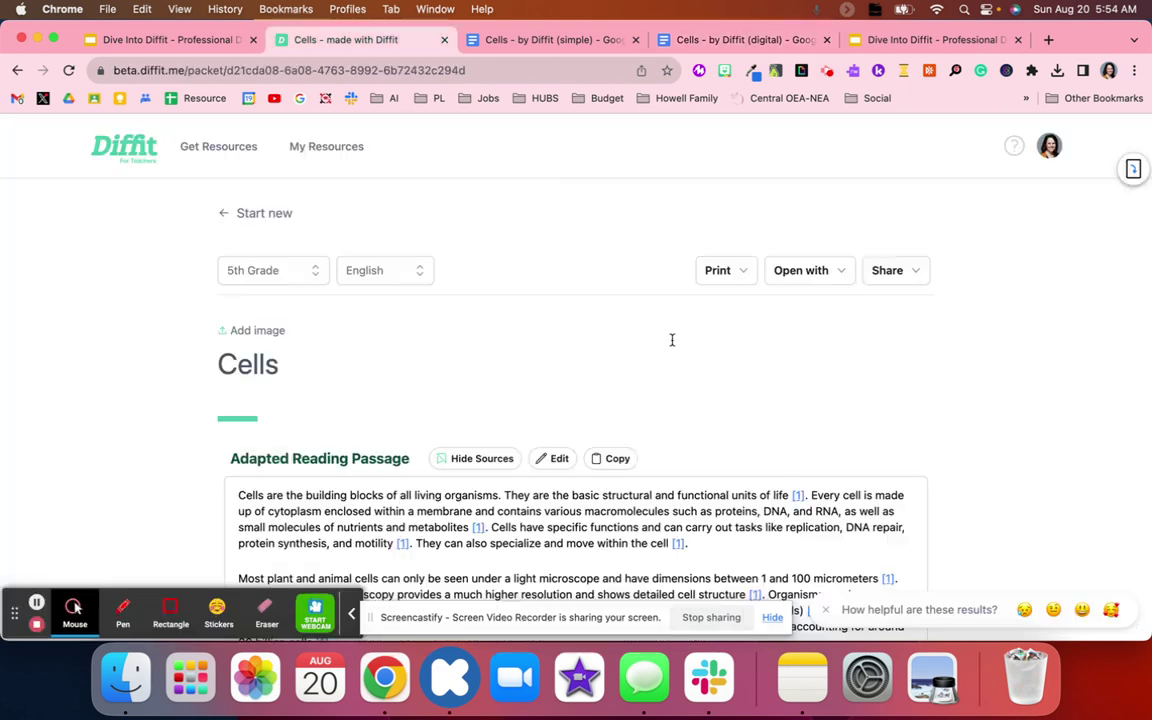
click(838, 268)
click(790, 311)
click(519, 380)
click(533, 523)
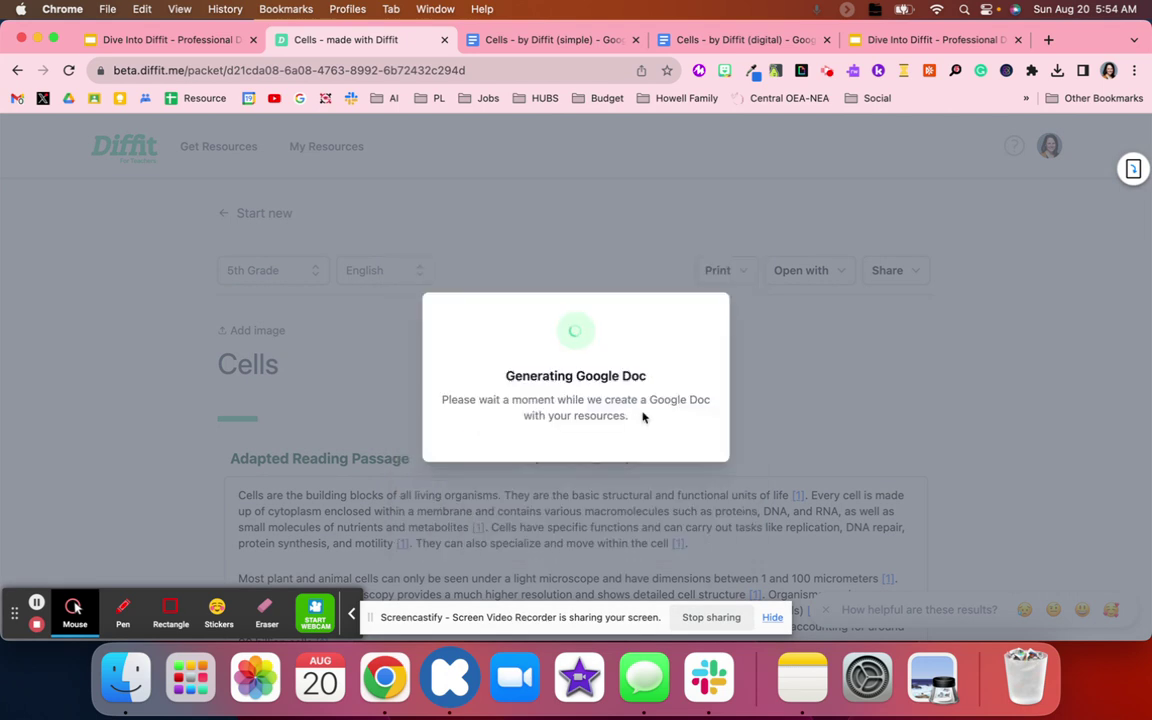
click(655, 444)
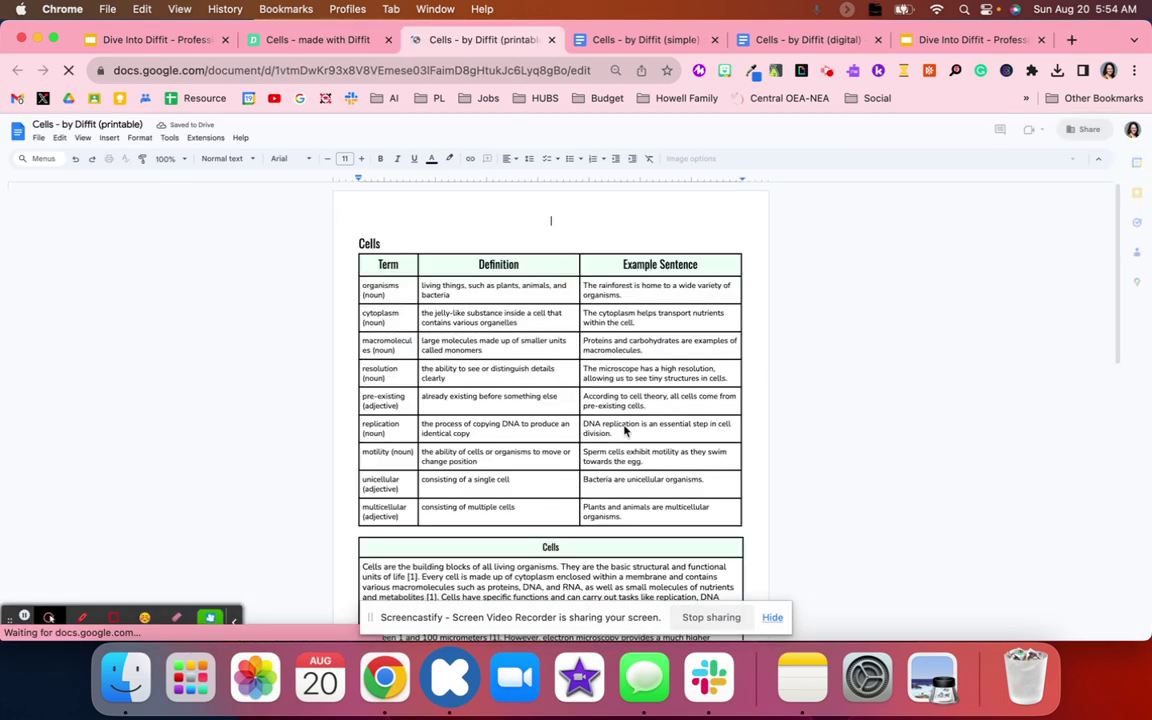
Step: Scroll the printable Cells doc down through its lined open-ended question tables
scroll(607, 413, down, 5)
scroll(607, 413, down, 5)
scroll(607, 411, down, 5)
scroll(607, 409, down, 5)
scroll(607, 409, down, 5)
scroll(607, 409, down, 5)
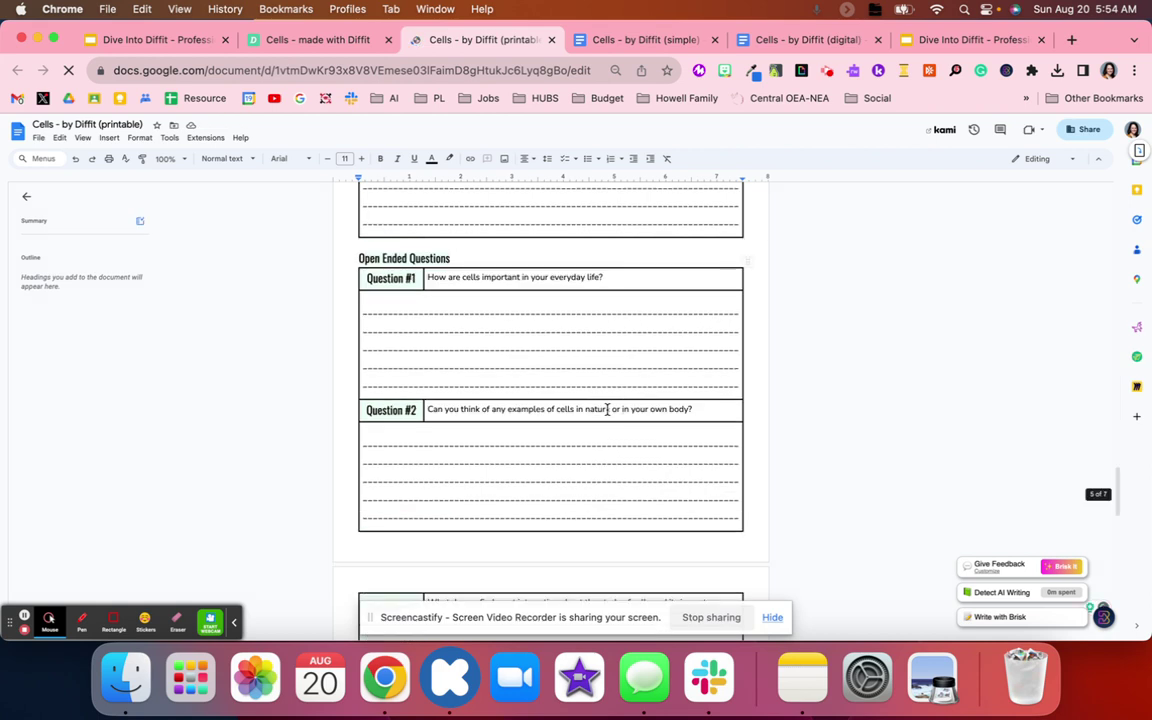
scroll(607, 409, down, 3)
click(404, 318)
scroll(404, 318, down, 5)
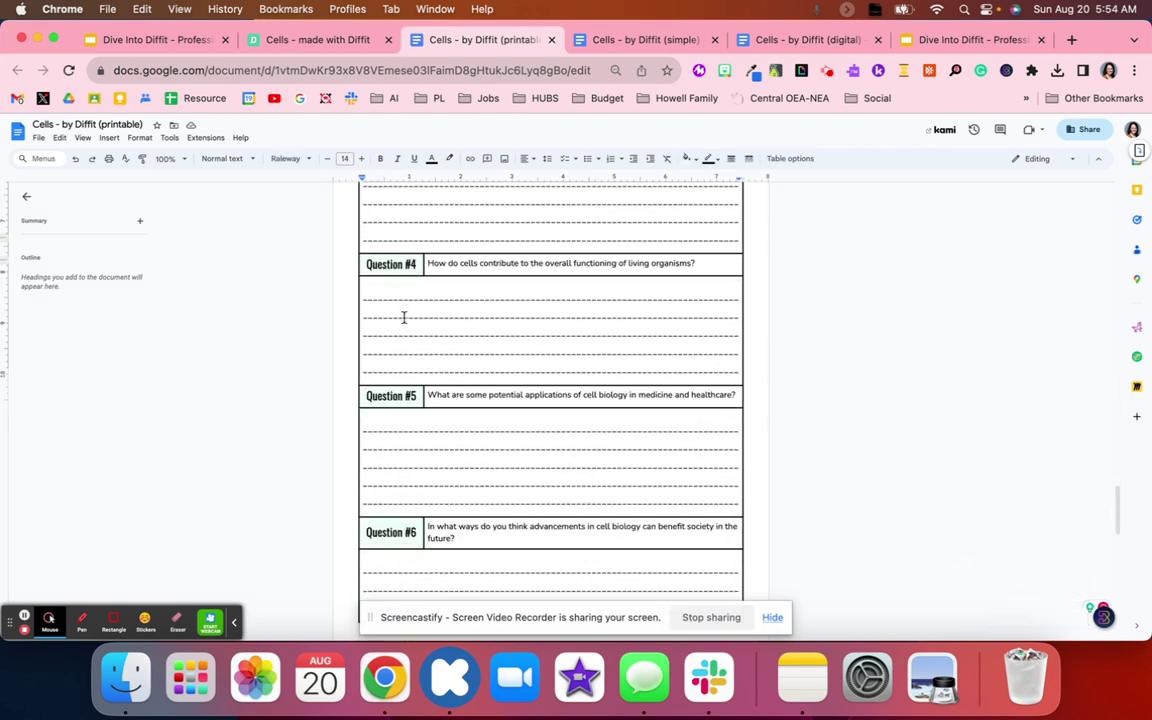
Step: Export the Cells packet to Google Forms and open the generated 'Cells - Created with Diffit' form
click(305, 39)
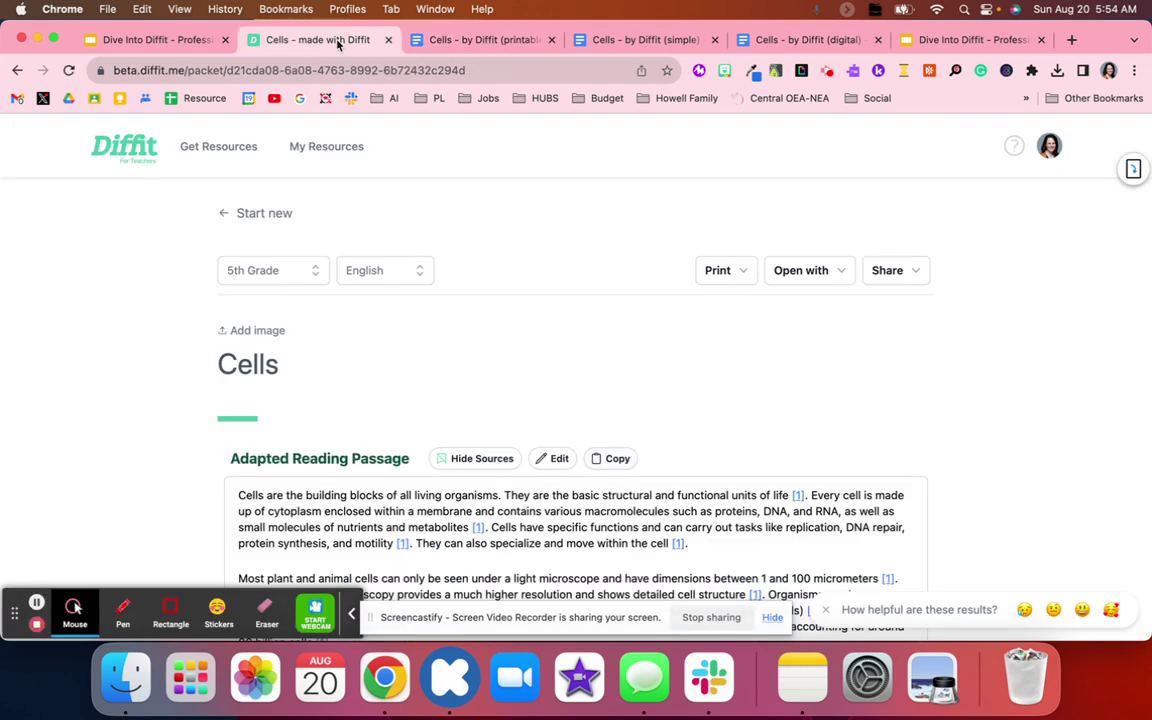
click(802, 268)
click(816, 356)
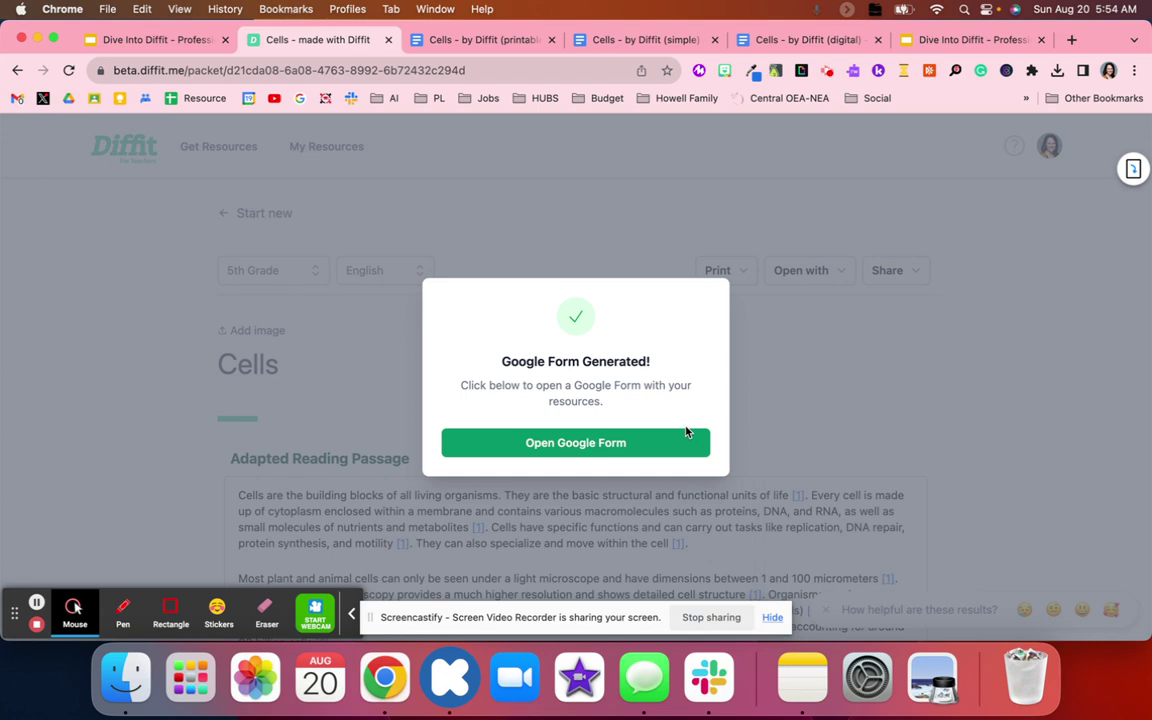
click(682, 446)
Step: Exclude the Key Vocabulary List and Adapted Reading Passage from the packet's exports
click(290, 40)
click(795, 270)
scroll(836, 537, down, 3)
scroll(836, 537, down, 3)
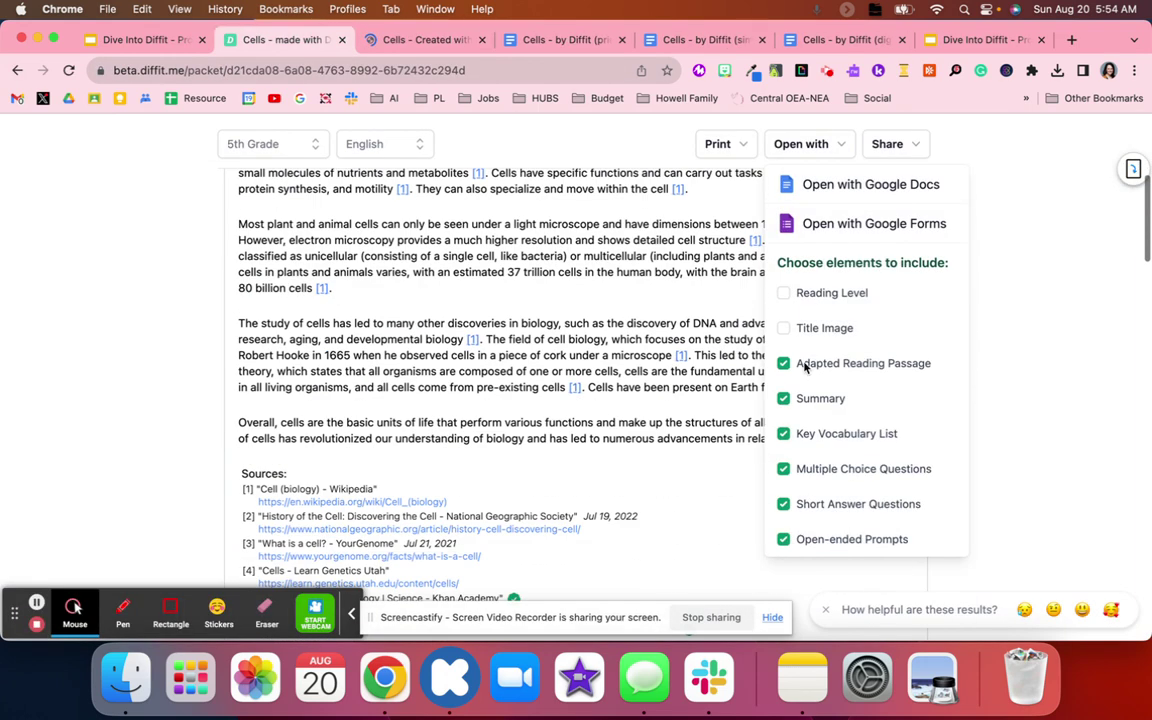
click(820, 437)
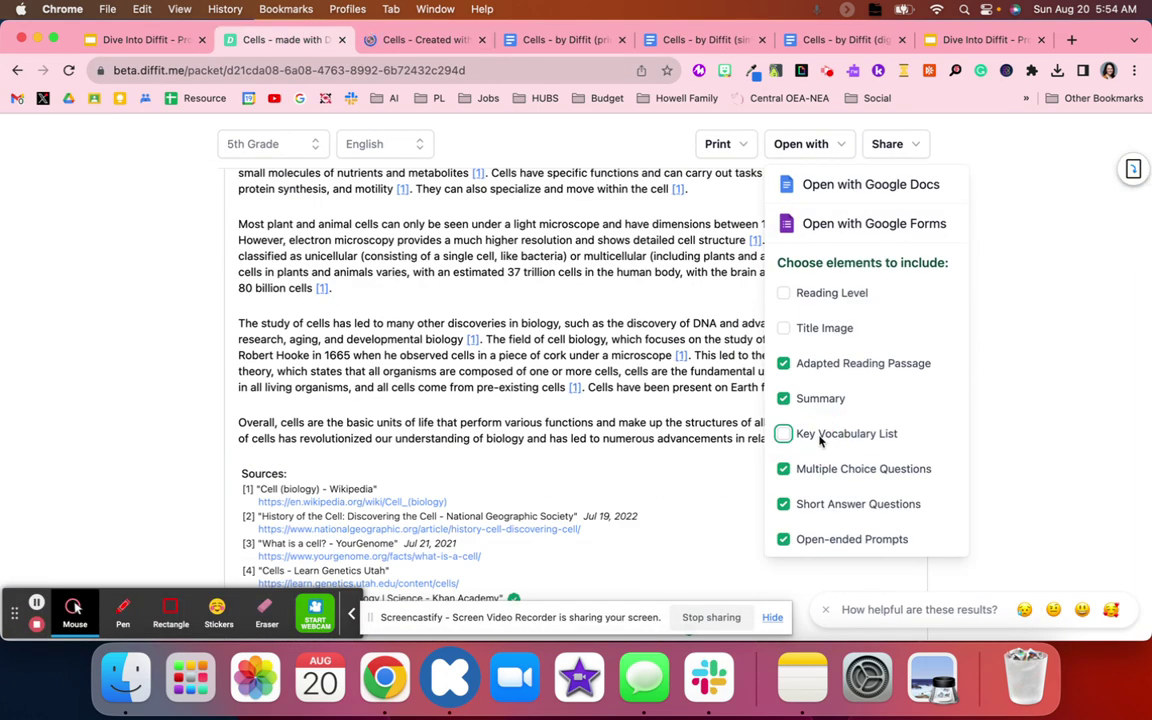
click(828, 367)
scroll(810, 432, up, 1)
scroll(790, 450, up, 3)
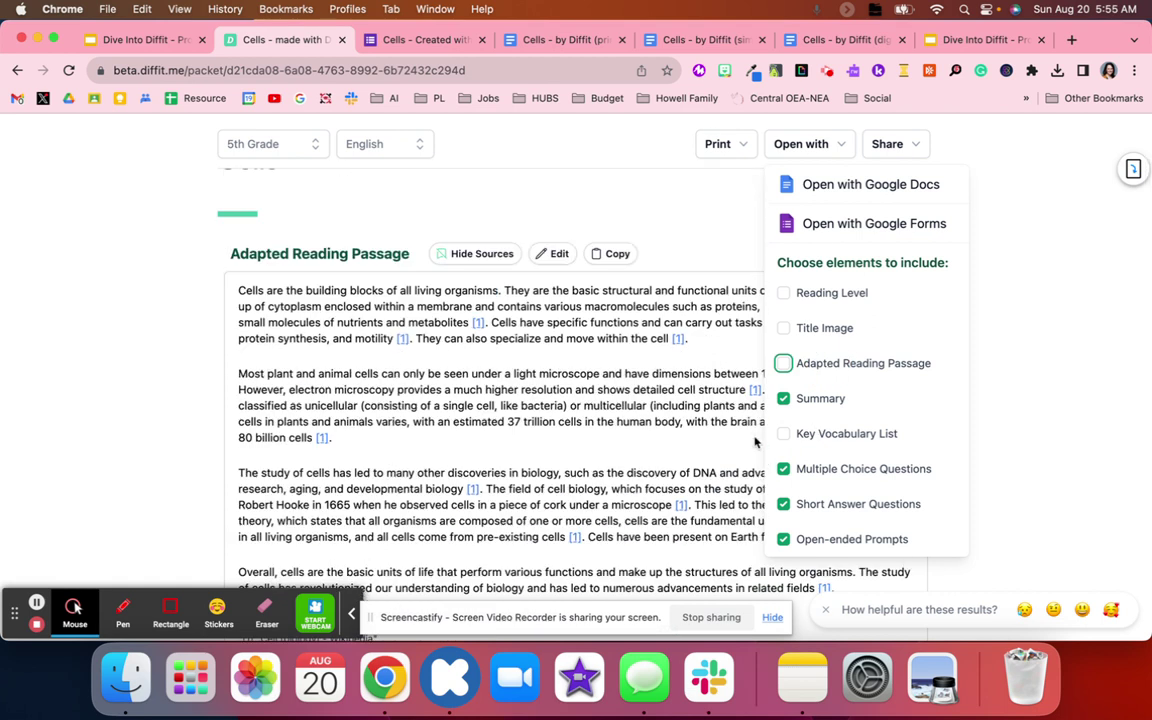
click(547, 42)
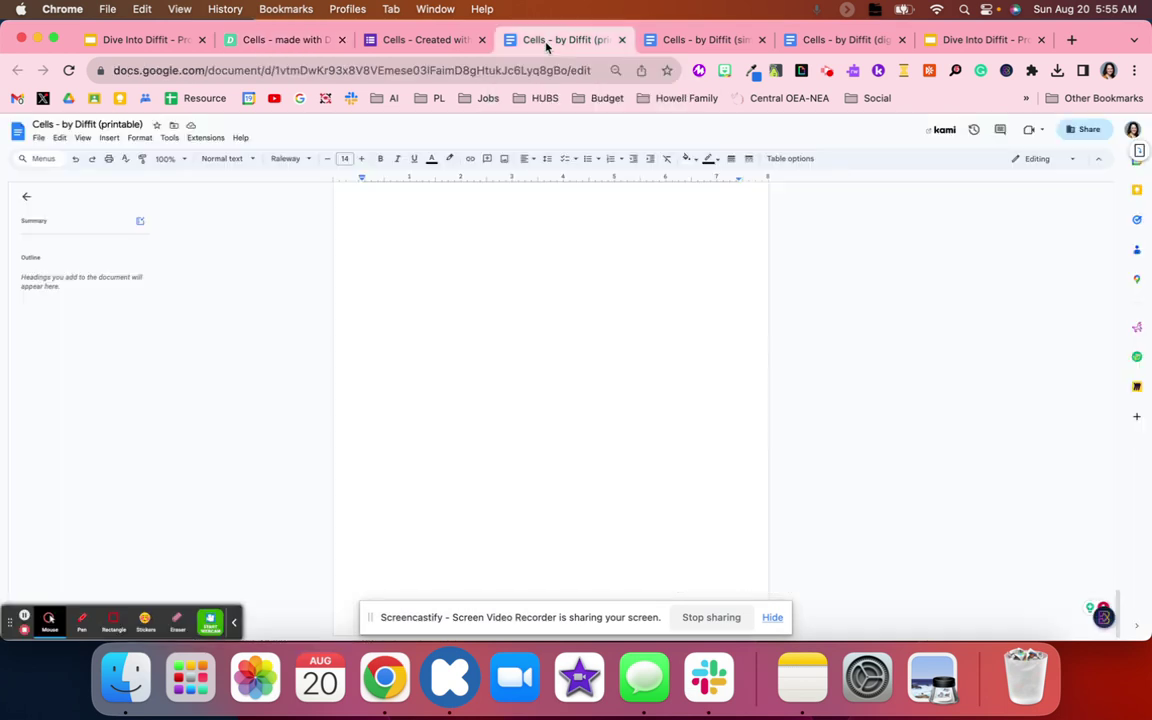
Step: Scroll through the generated Cells Google Form quiz questions
scroll(510, 277, up, 5)
scroll(510, 277, up, 2)
click(422, 40)
scroll(476, 283, down, 1)
scroll(476, 283, down, 10)
scroll(476, 283, down, 10)
scroll(476, 283, down, 2)
scroll(476, 283, down, 1)
scroll(546, 407, down, 3)
scroll(546, 407, down, 3)
scroll(546, 407, down, 8)
scroll(546, 407, down, 1)
scroll(546, 407, up, 3)
scroll(535, 357, up, 5)
Step: Inspect the plant and animal cells, Which discovery and structural support questions, then close the form
click(535, 357)
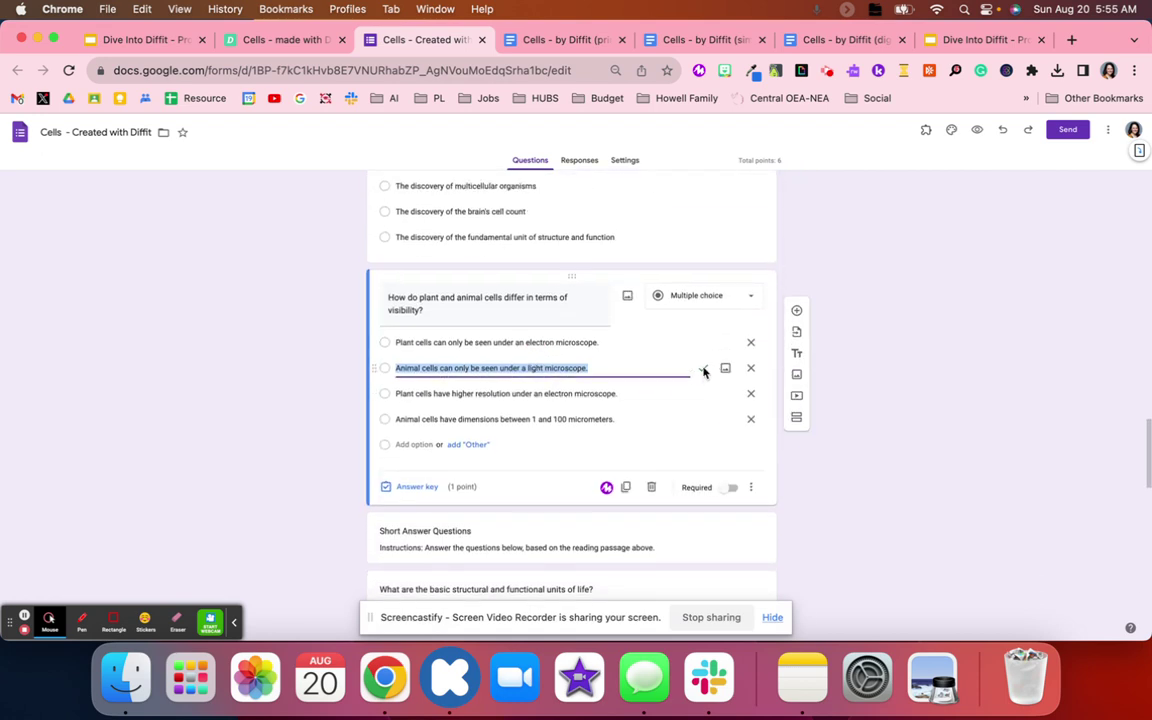
click(663, 247)
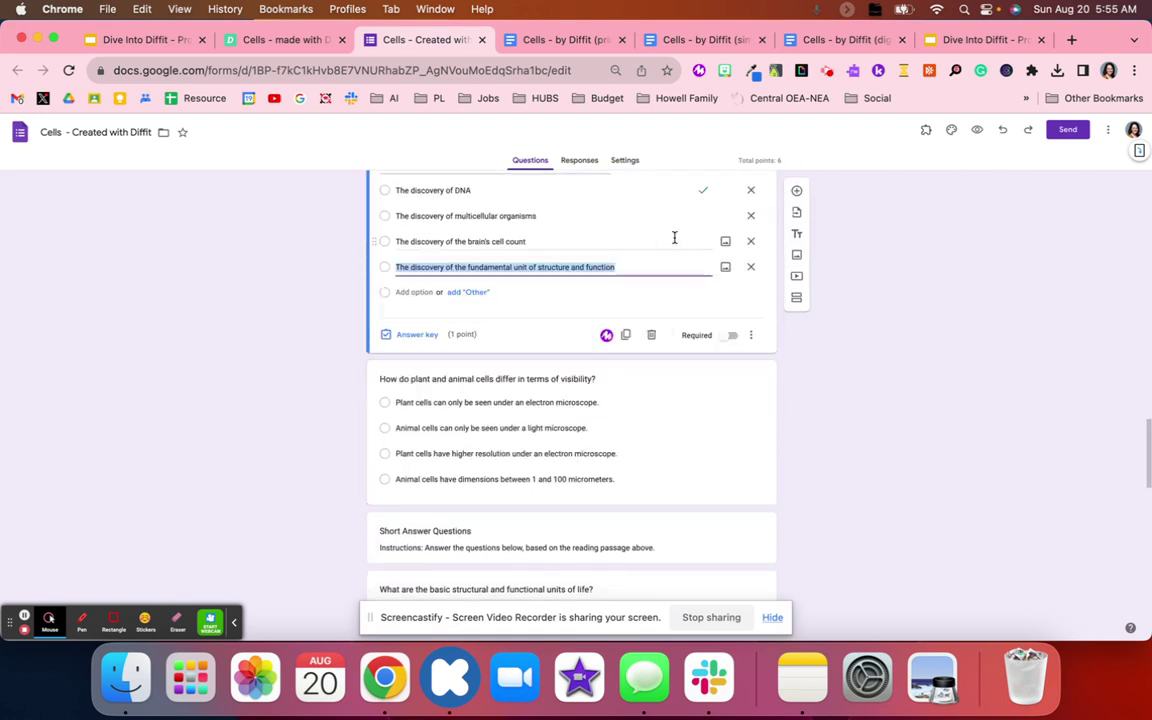
scroll(674, 242, up, 2)
scroll(674, 240, up, 1)
click(674, 237)
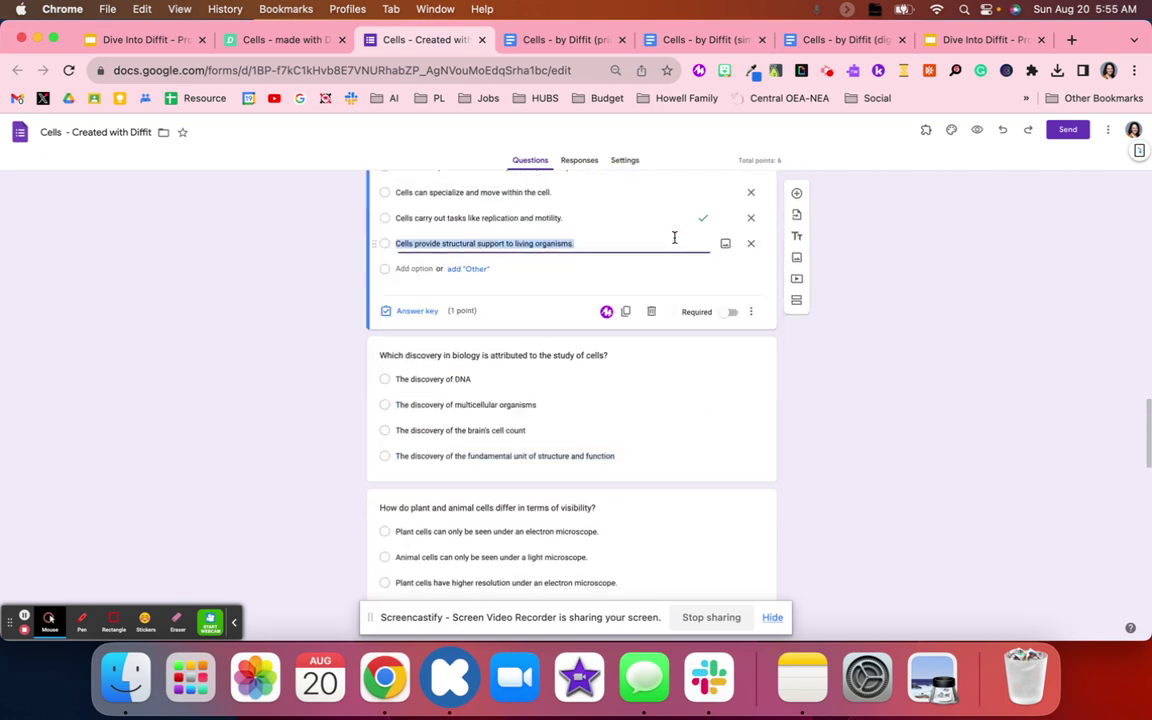
click(481, 40)
Step: Close the printable, simple and digital Cells docs and check the packet's Share options
click(481, 40)
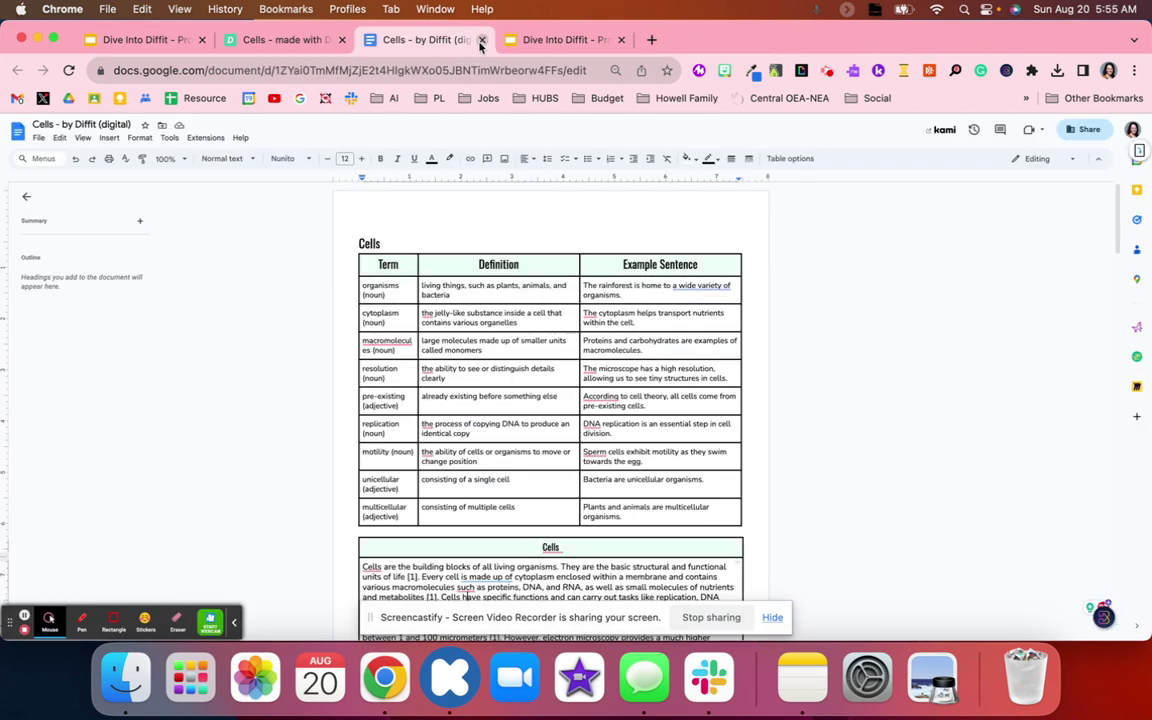
click(481, 40)
click(318, 40)
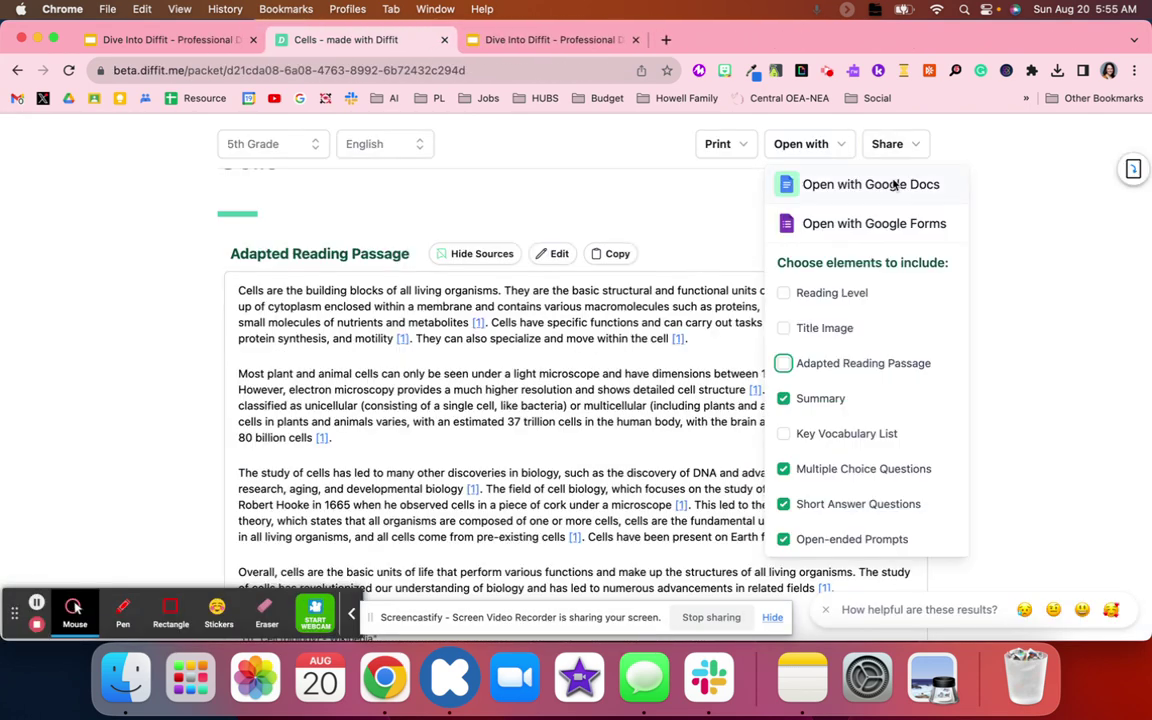
click(606, 210)
click(888, 150)
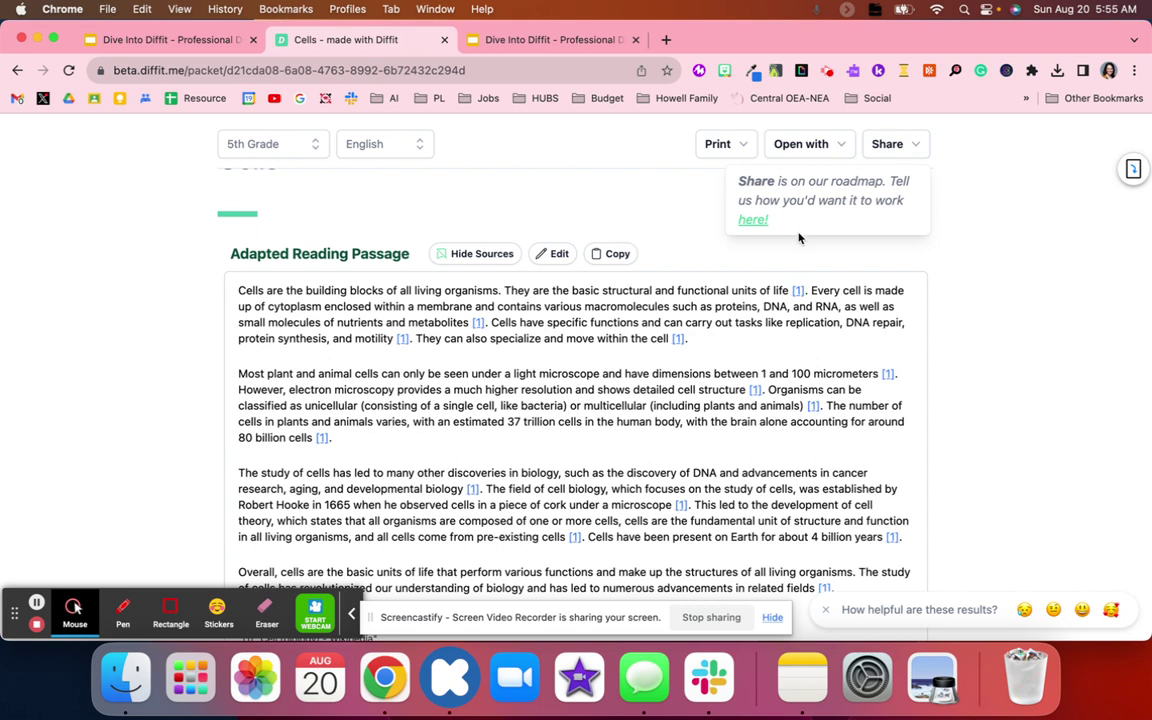
Step: Browse My Resources for the saved Cells packet, then go to Get Resources
scroll(807, 257, up, 3)
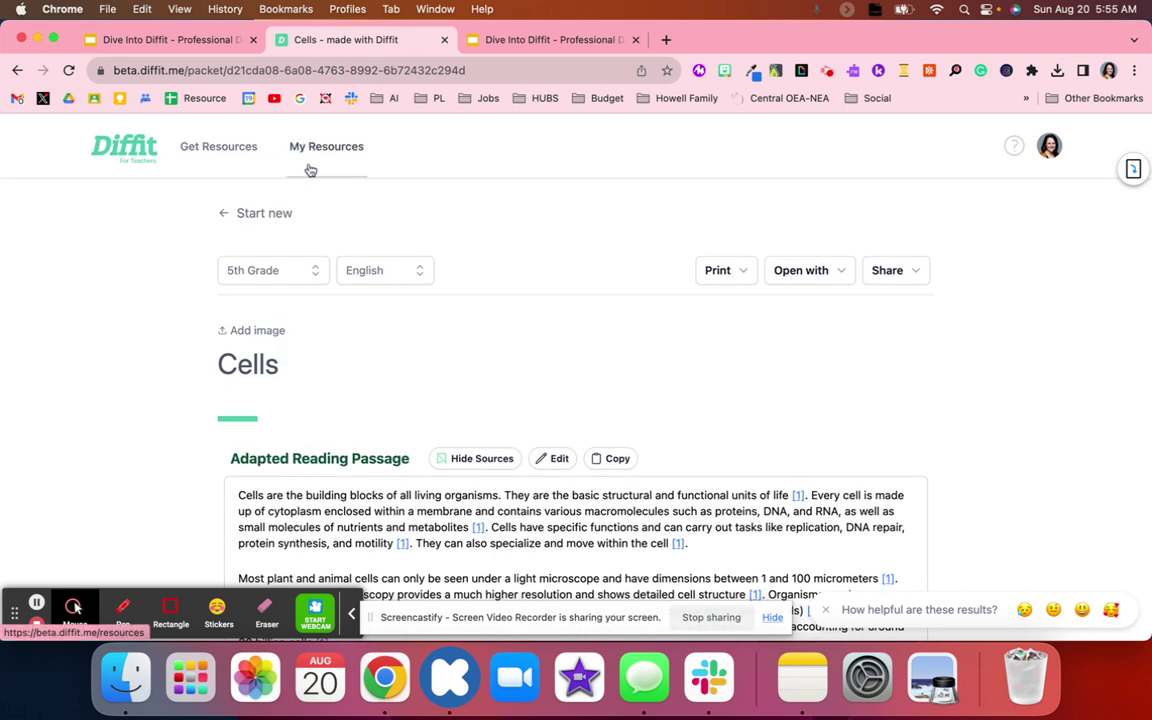
click(306, 153)
scroll(399, 333, down, 1)
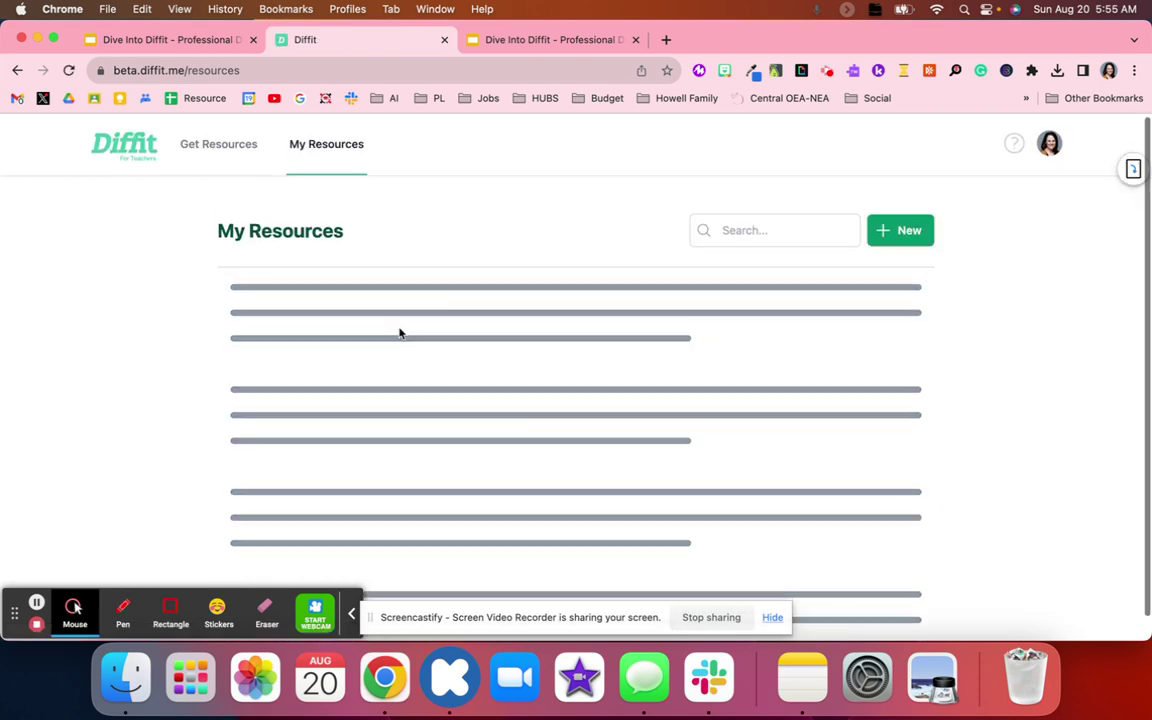
scroll(399, 333, down, 3)
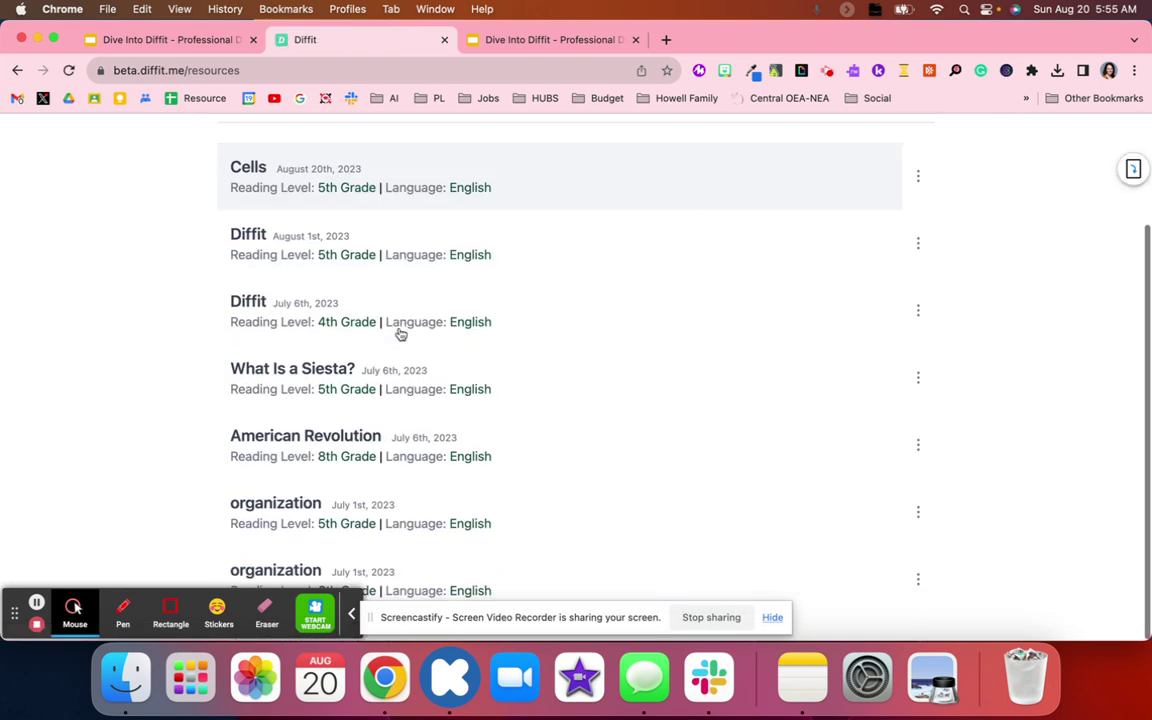
scroll(400, 330, up, 3)
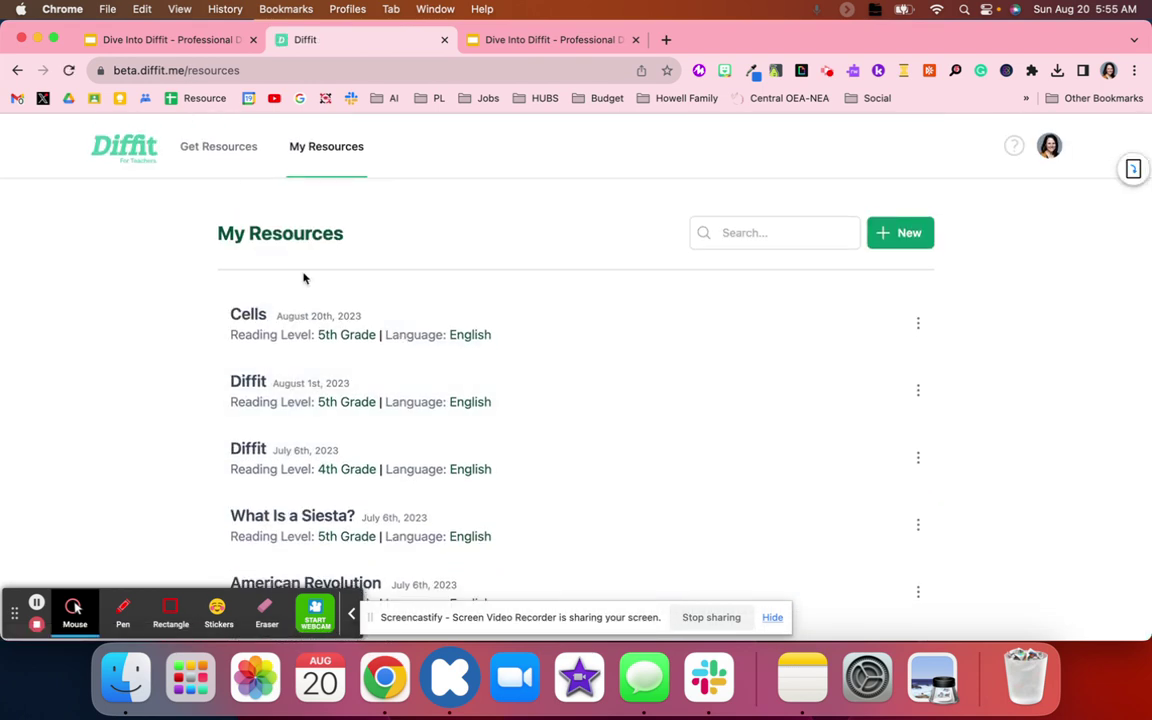
click(208, 147)
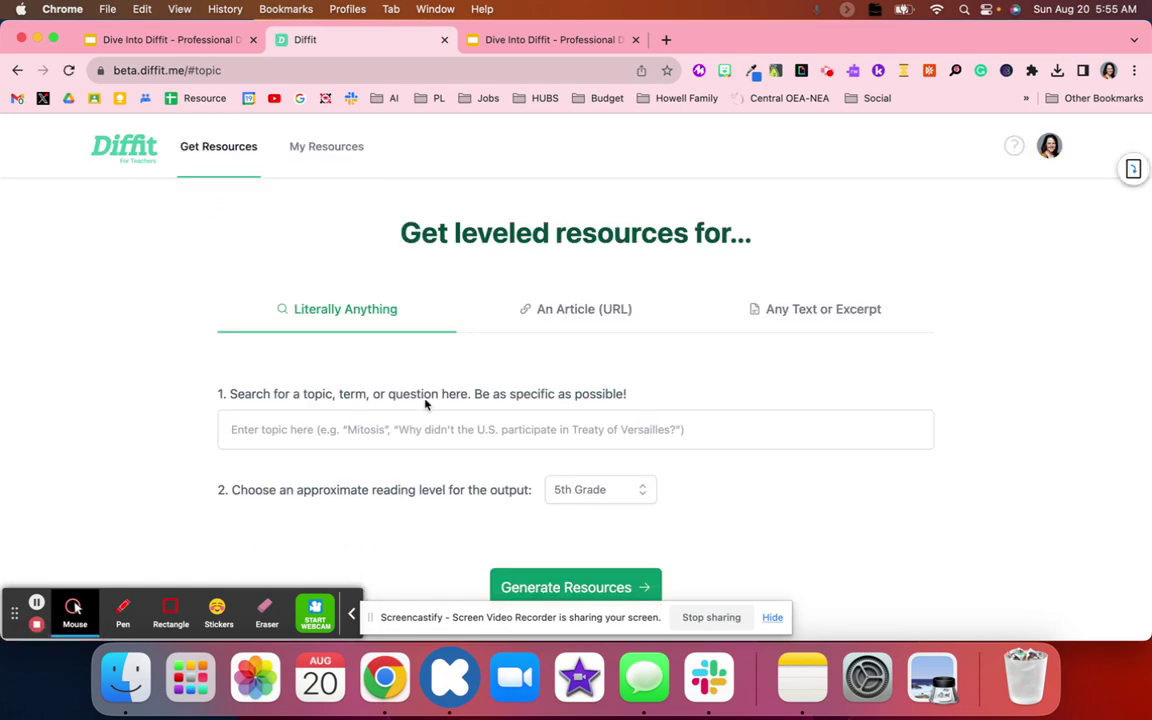
Step: Switch Diffit's source from a topic to An Article (URL), leaving the link field blank
click(338, 429)
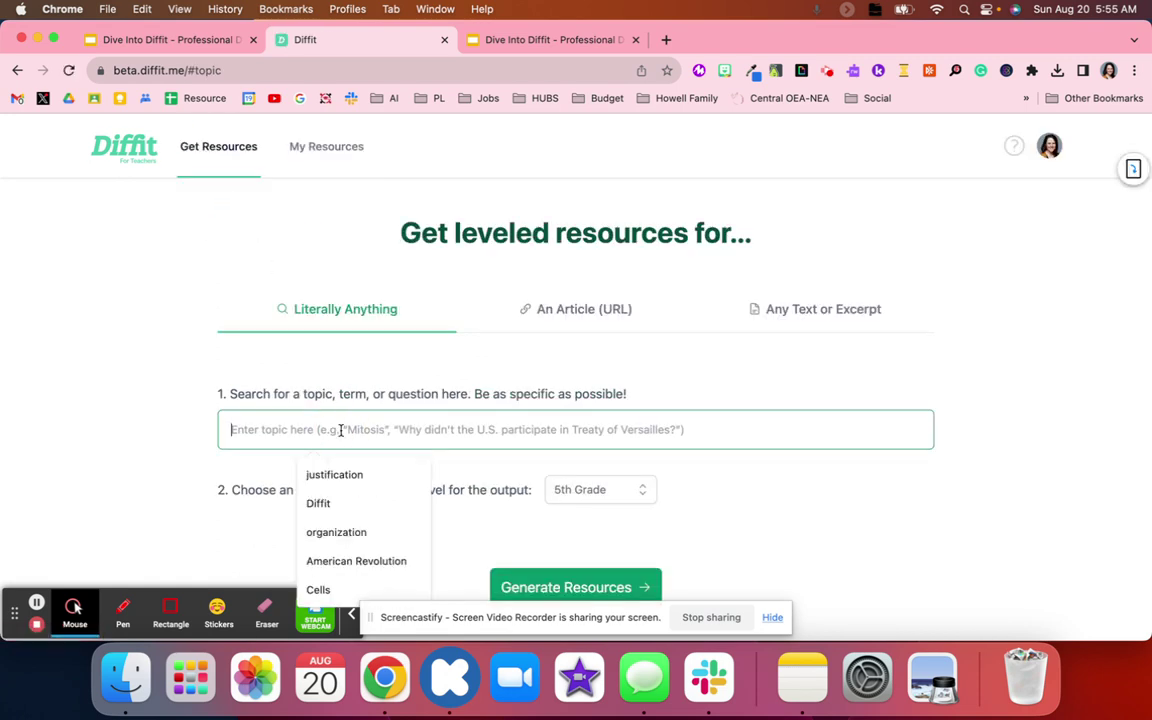
click(340, 381)
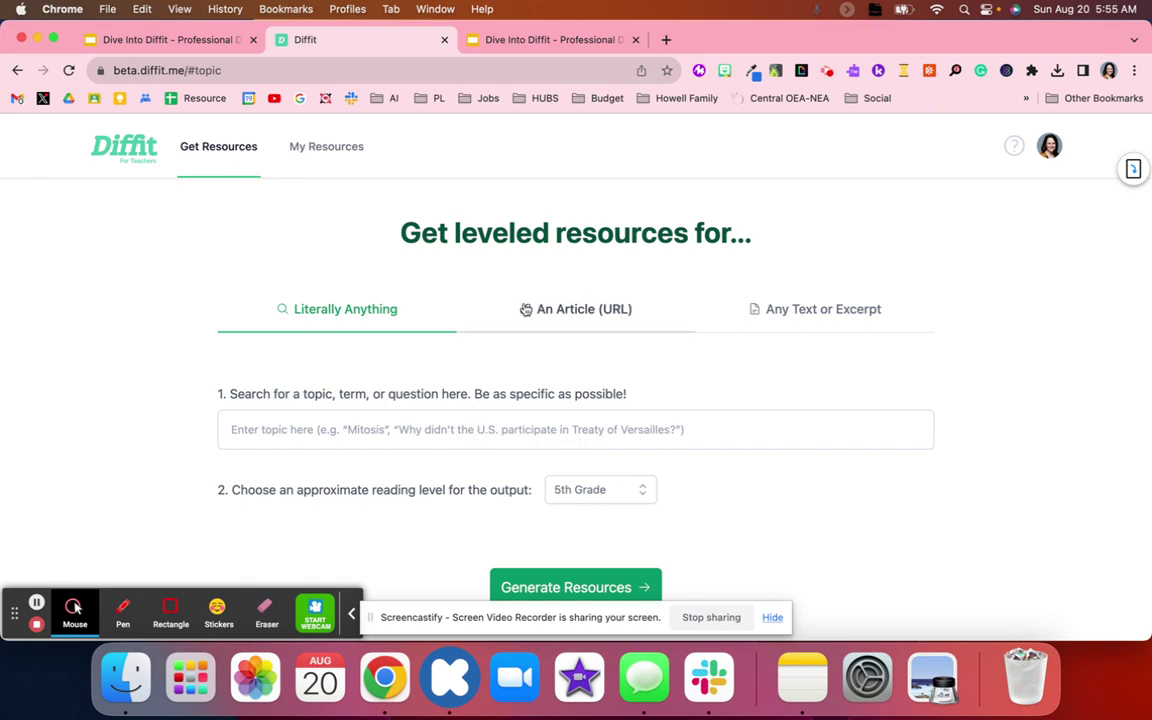
click(537, 304)
click(531, 424)
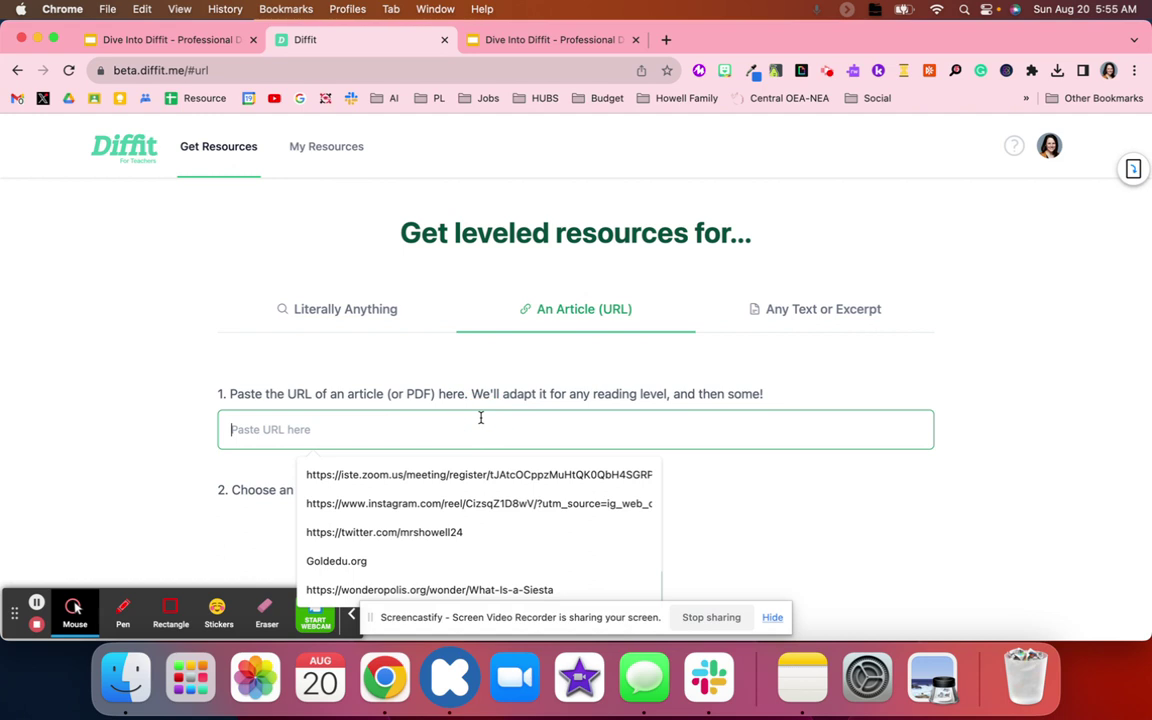
click(487, 328)
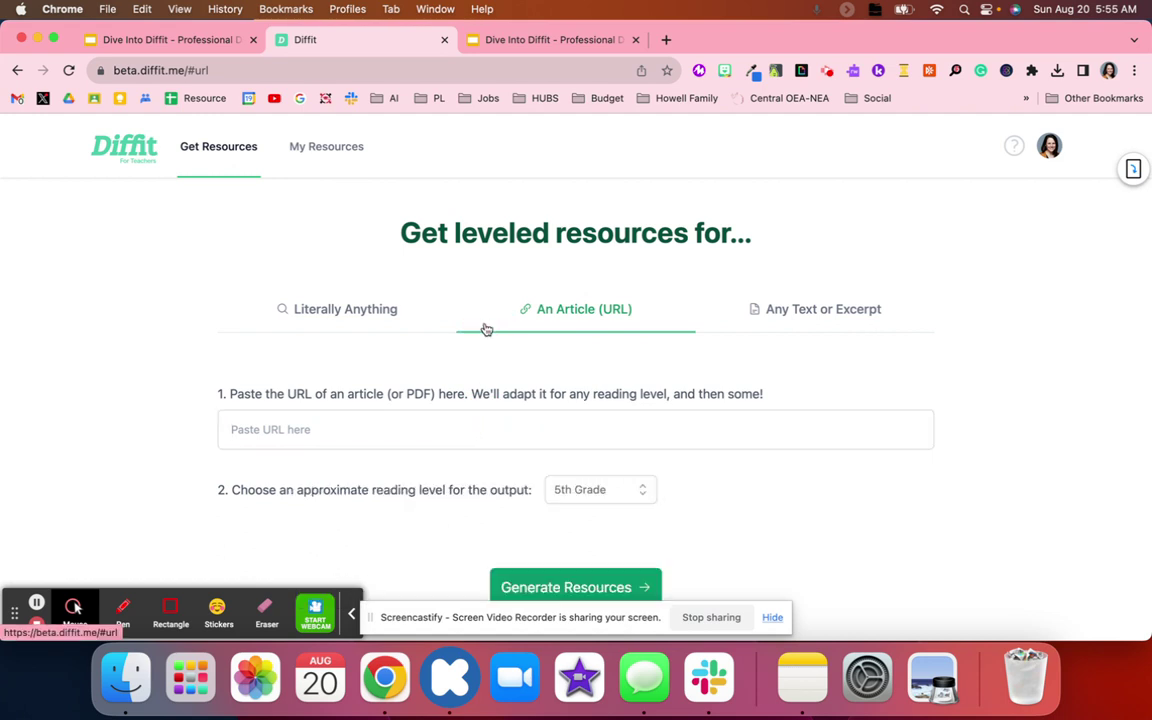
click(560, 40)
Step: Open the Wonderopolis site in a new browser tab
key(super+t)
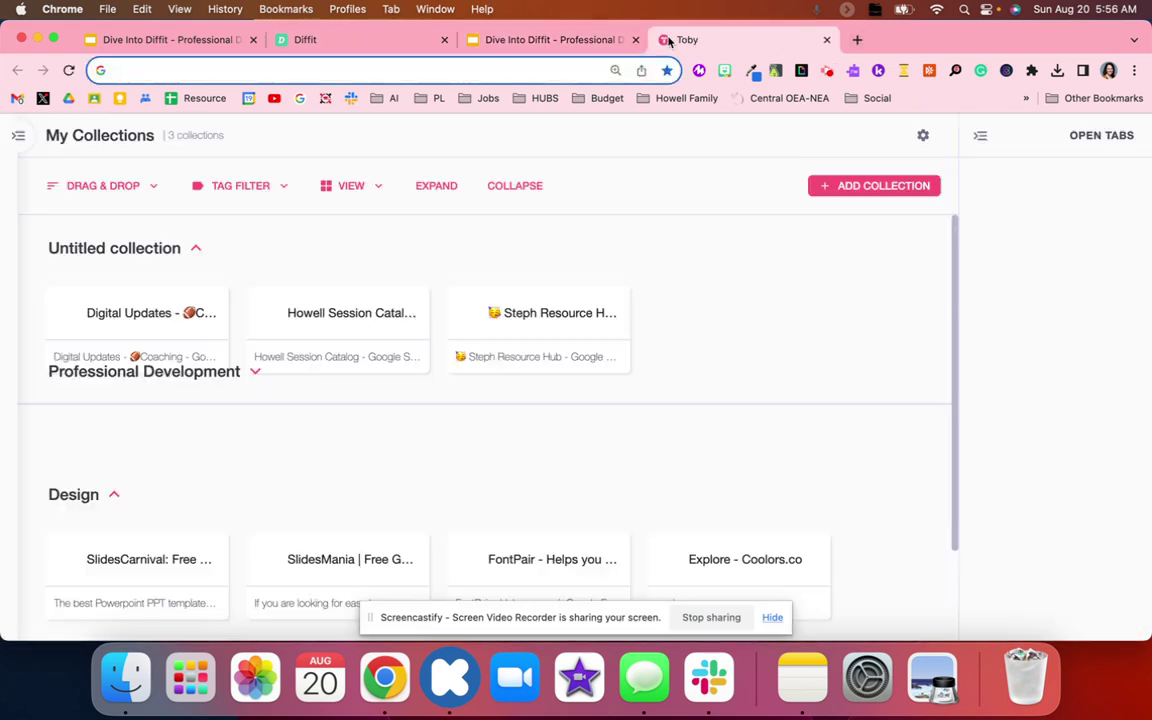
text(wonderopolis.org)
key(Return)
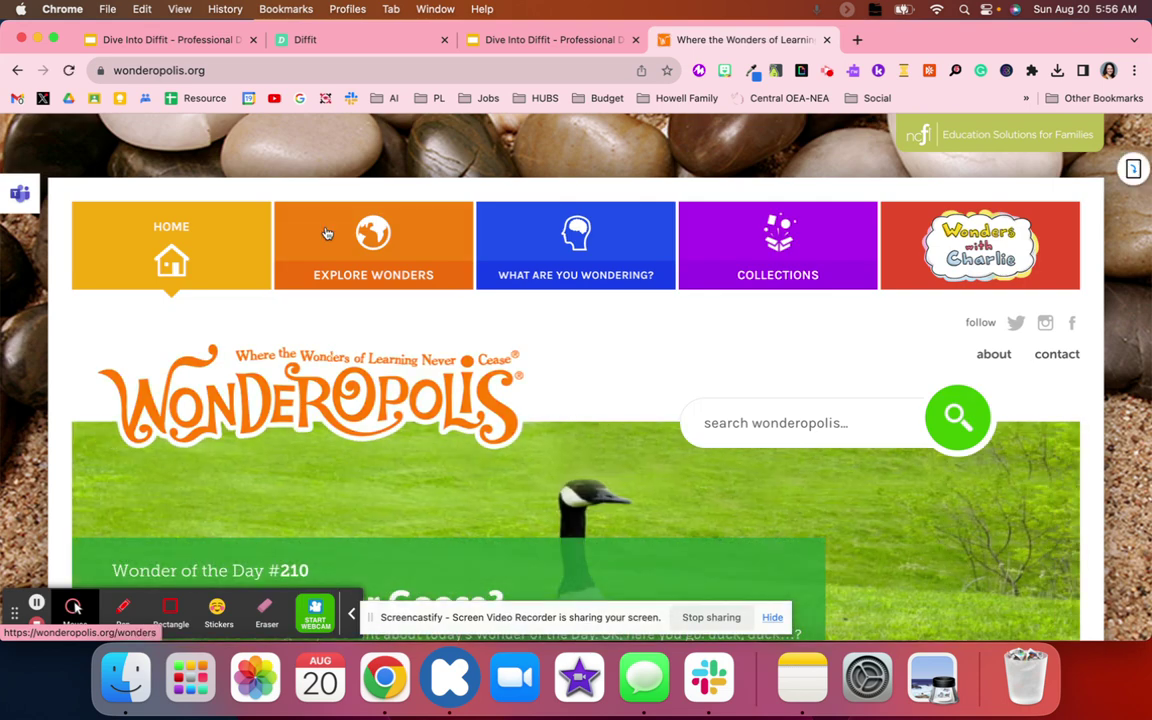
scroll(326, 233, down, 2)
scroll(306, 207, down, 3)
scroll(306, 207, up, 5)
Step: Open the 'Do All Sharks Live In Saltwater?' wonder via Explore Wonders and copy its URL
click(558, 276)
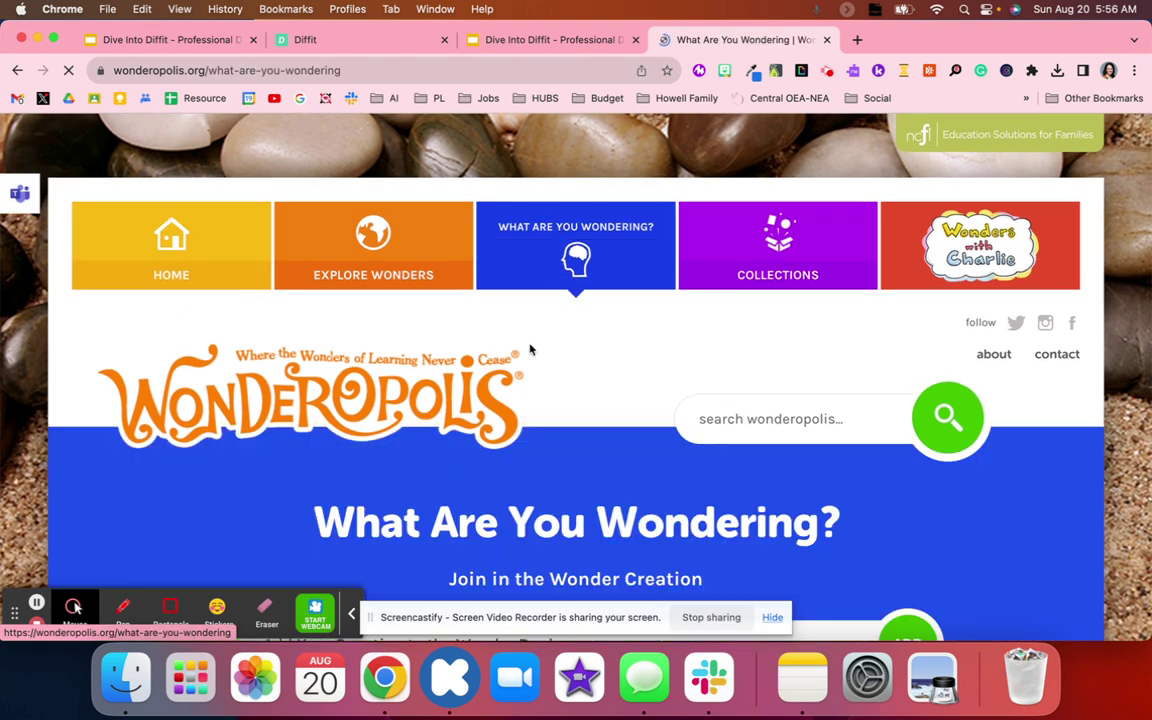
scroll(512, 395, down, 3)
scroll(512, 395, down, 3)
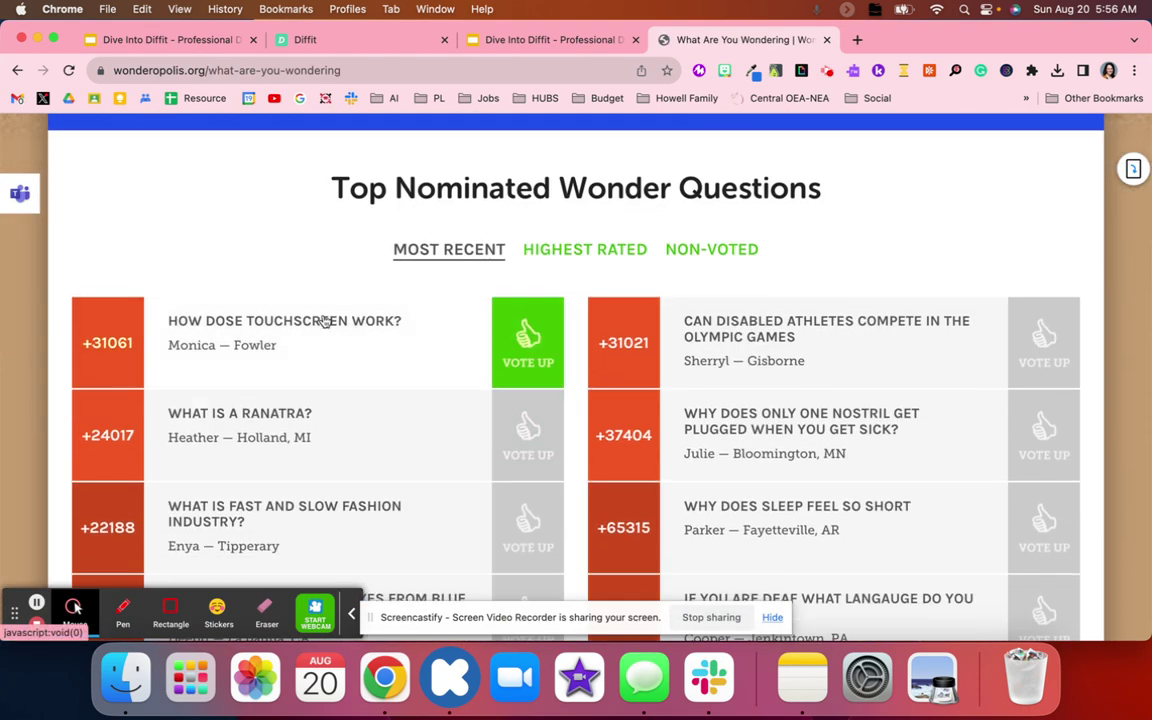
click(323, 321)
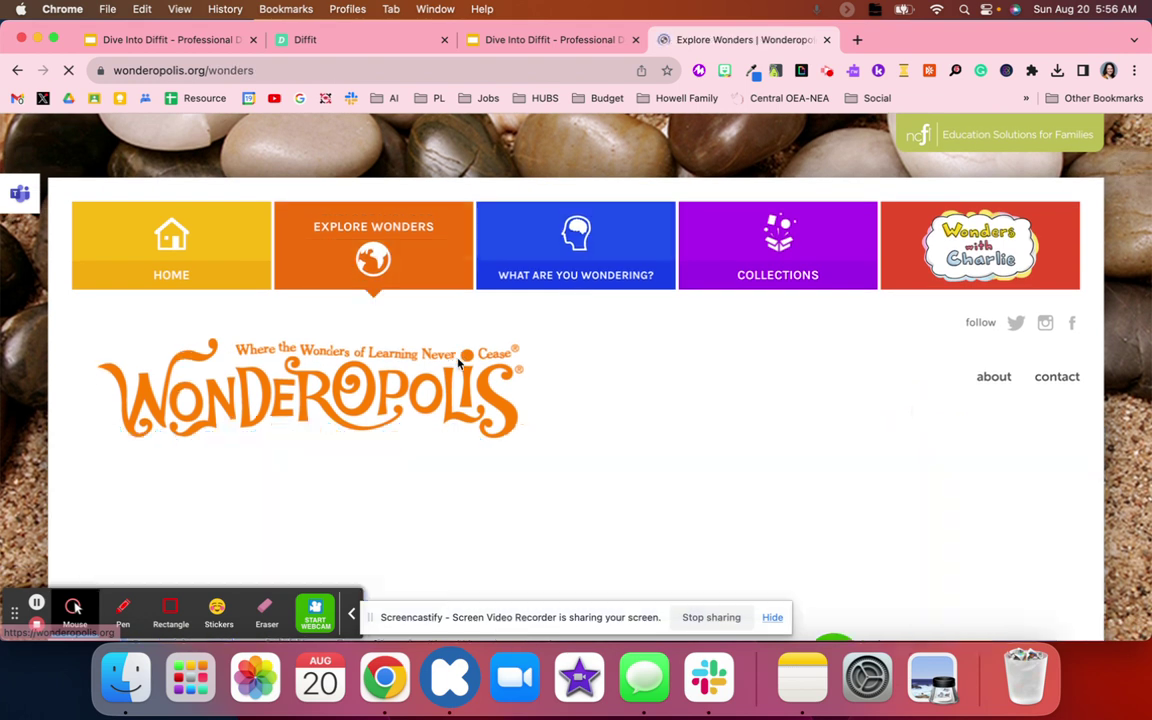
scroll(458, 364, down, 5)
scroll(458, 364, down, 3)
click(333, 250)
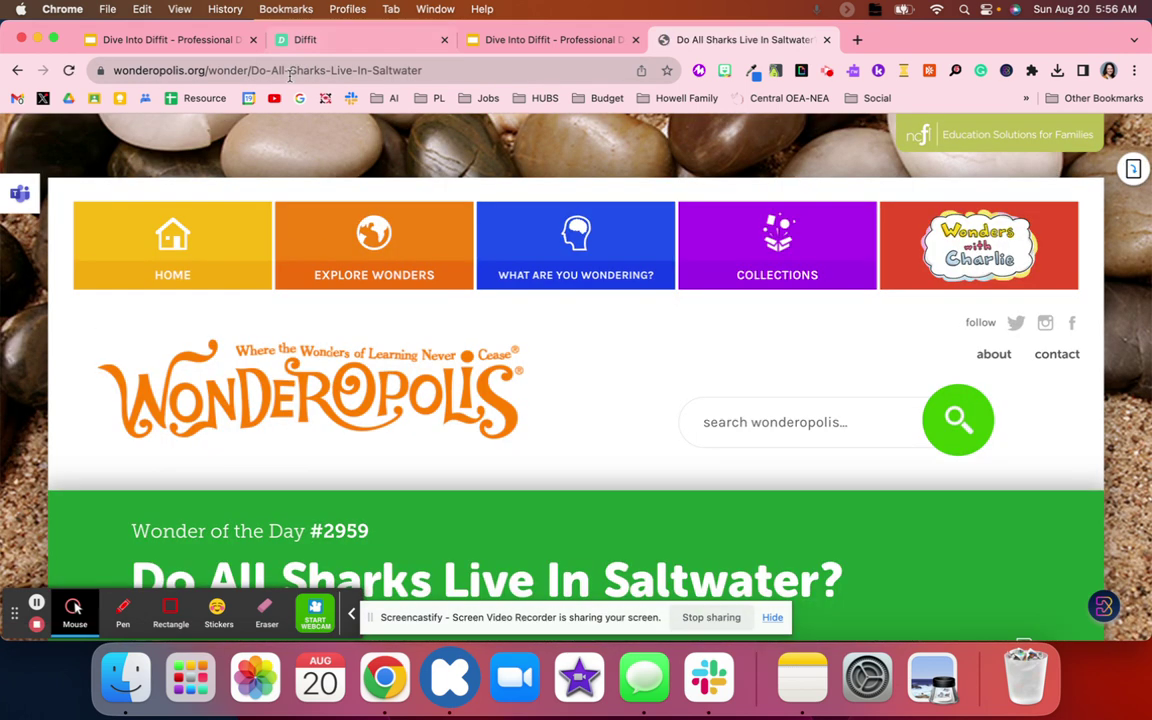
click(297, 68)
Step: Paste the shark article URL into Diffit, choose 2nd Grade, and generate resources
click(328, 45)
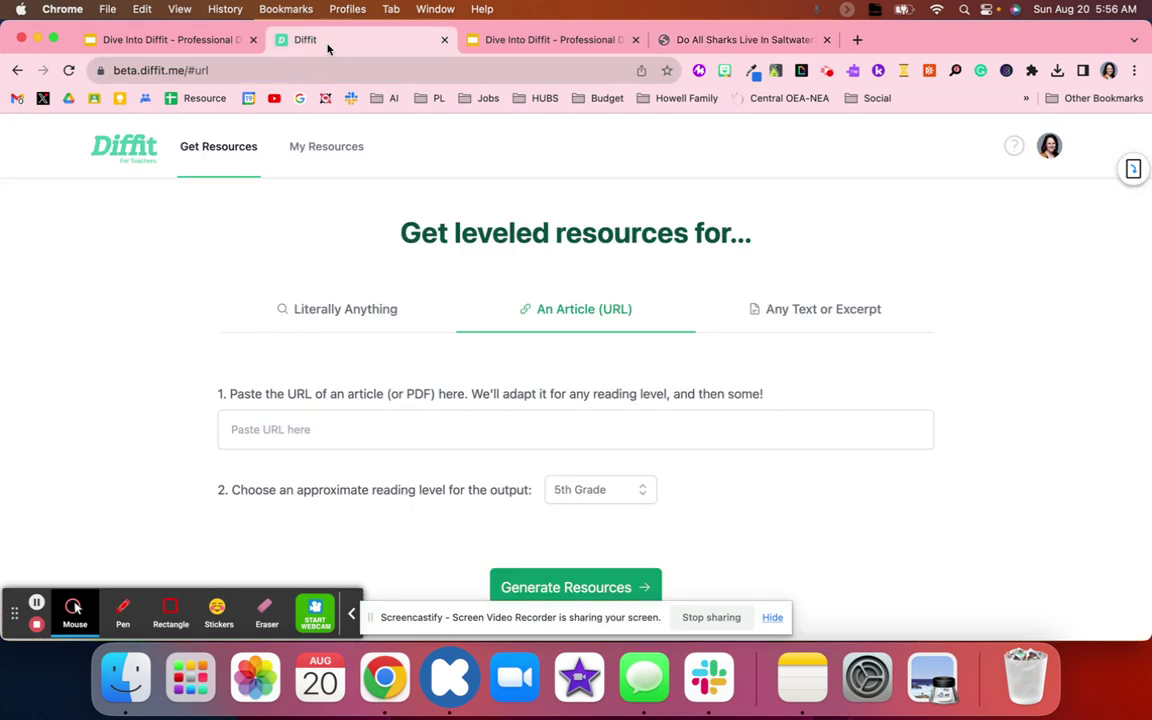
click(419, 430)
text(https://wonderopolis.org/wonder/Do-All-Sharks-Live-In-Saltwater)
click(575, 489)
click(583, 525)
click(590, 575)
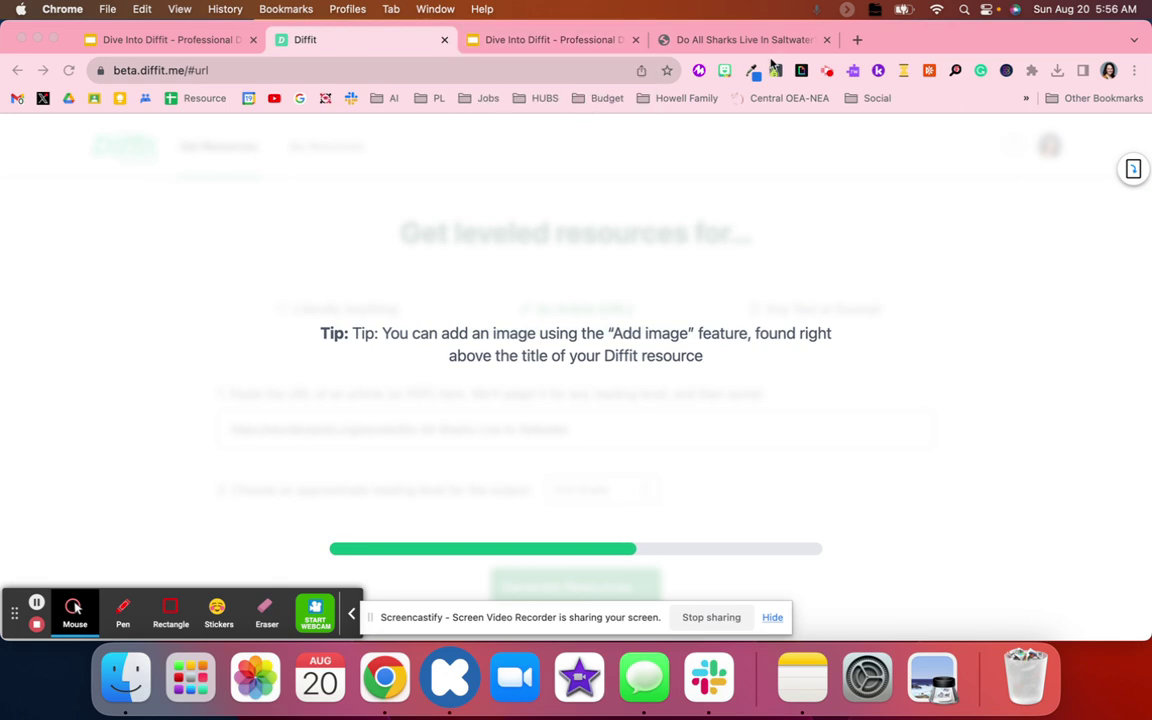
Step: Reopen the closed Wonderopolis shark article and skim it while the packet generates
click(829, 40)
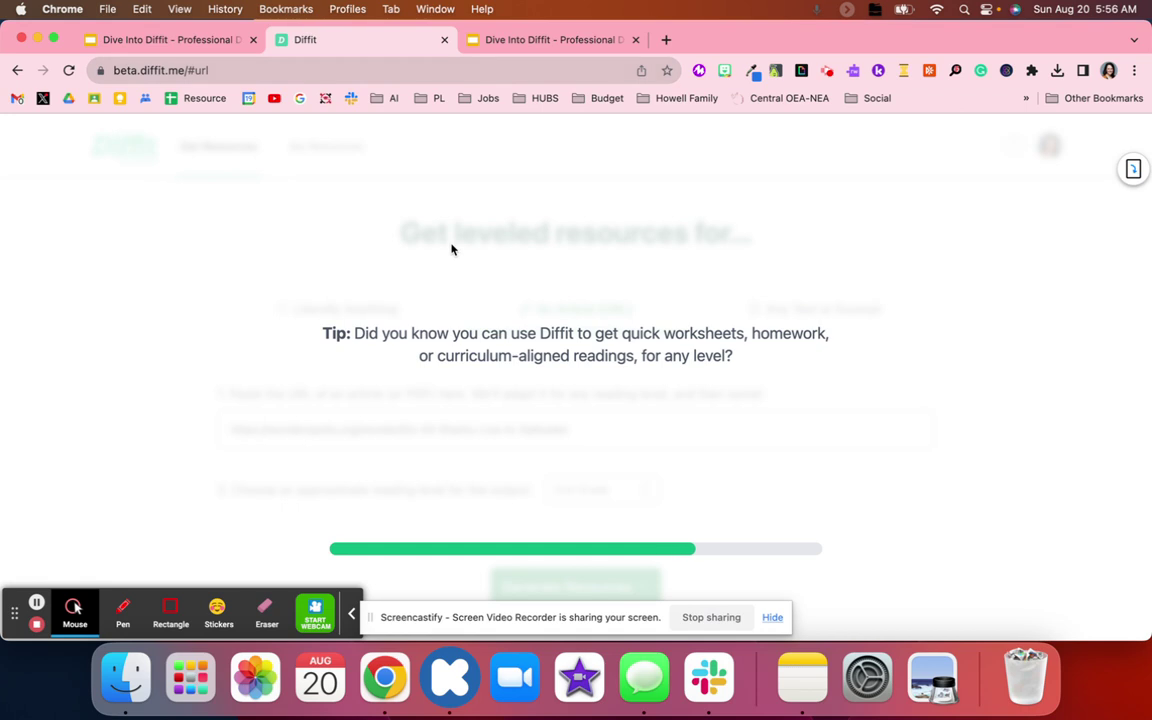
key(super+shift+t)
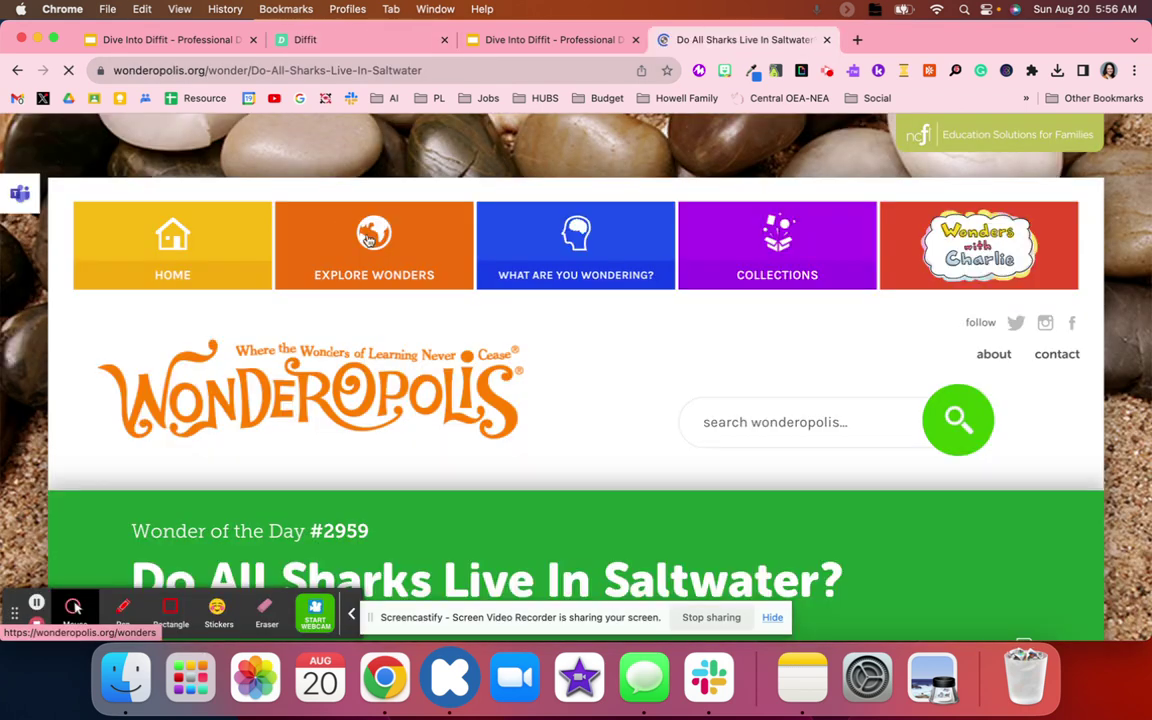
scroll(395, 397, down, 10)
scroll(395, 397, down, 5)
scroll(395, 397, down, 3)
scroll(395, 397, down, 2)
scroll(395, 397, down, 3)
scroll(395, 397, down, 3)
scroll(395, 397, down, 5)
scroll(395, 397, up, 1)
scroll(395, 397, up, 10)
scroll(393, 393, up, 10)
click(327, 40)
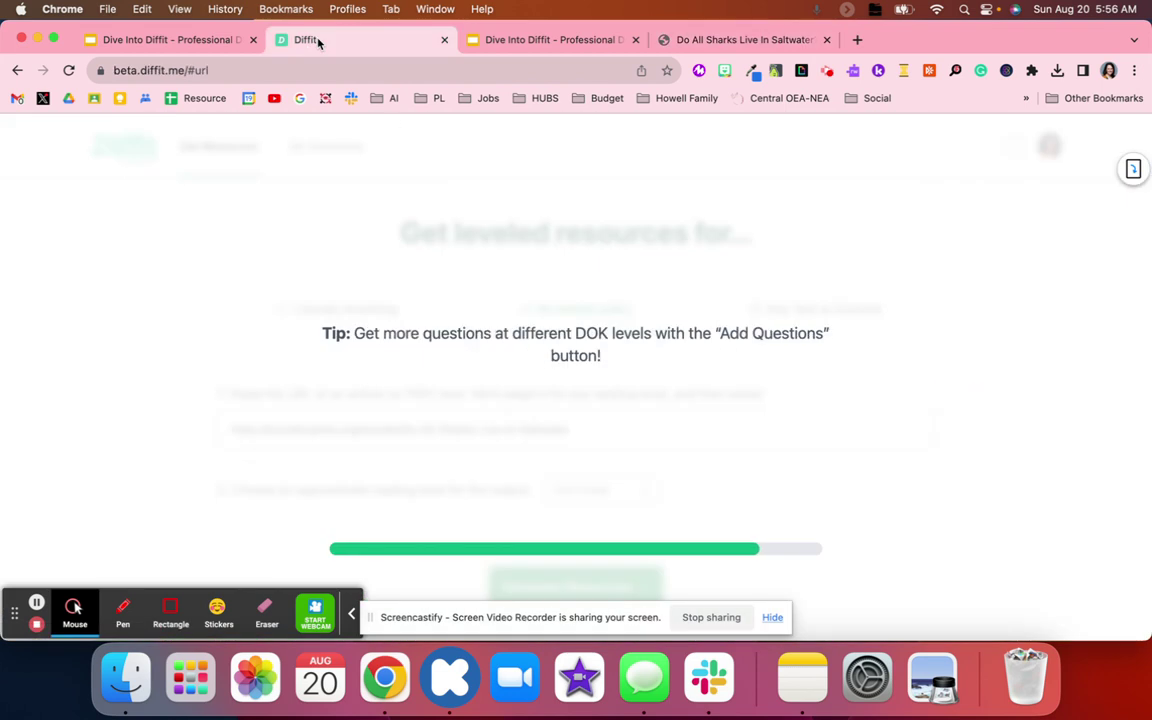
scroll(487, 336, down, 2)
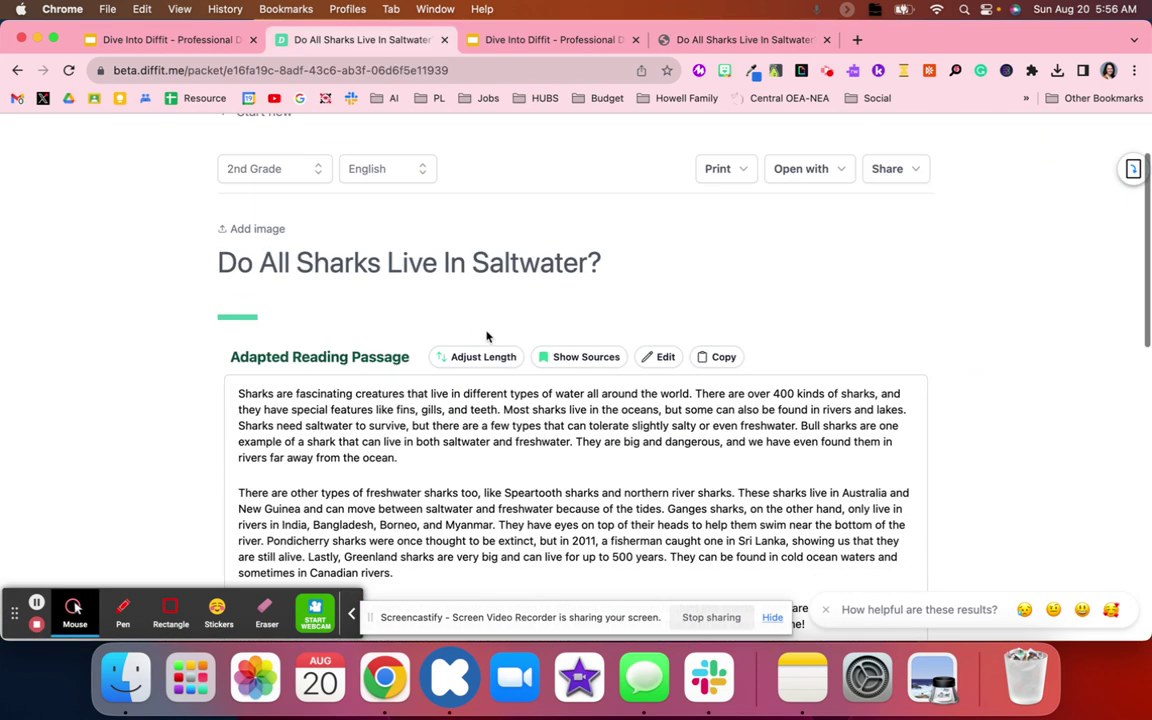
Step: Scroll through the generated shark packet, briefly selecting and deselecting the summary lines
scroll(487, 336, down, 3)
scroll(484, 332, down, 1)
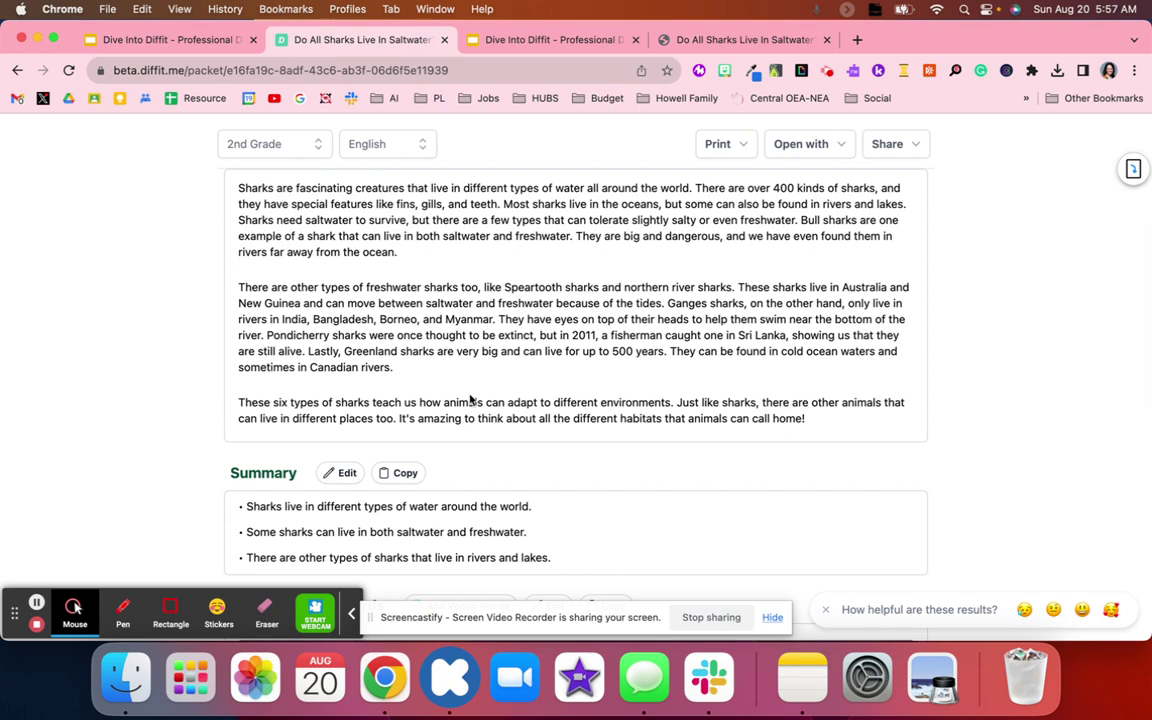
scroll(469, 394, down, 2)
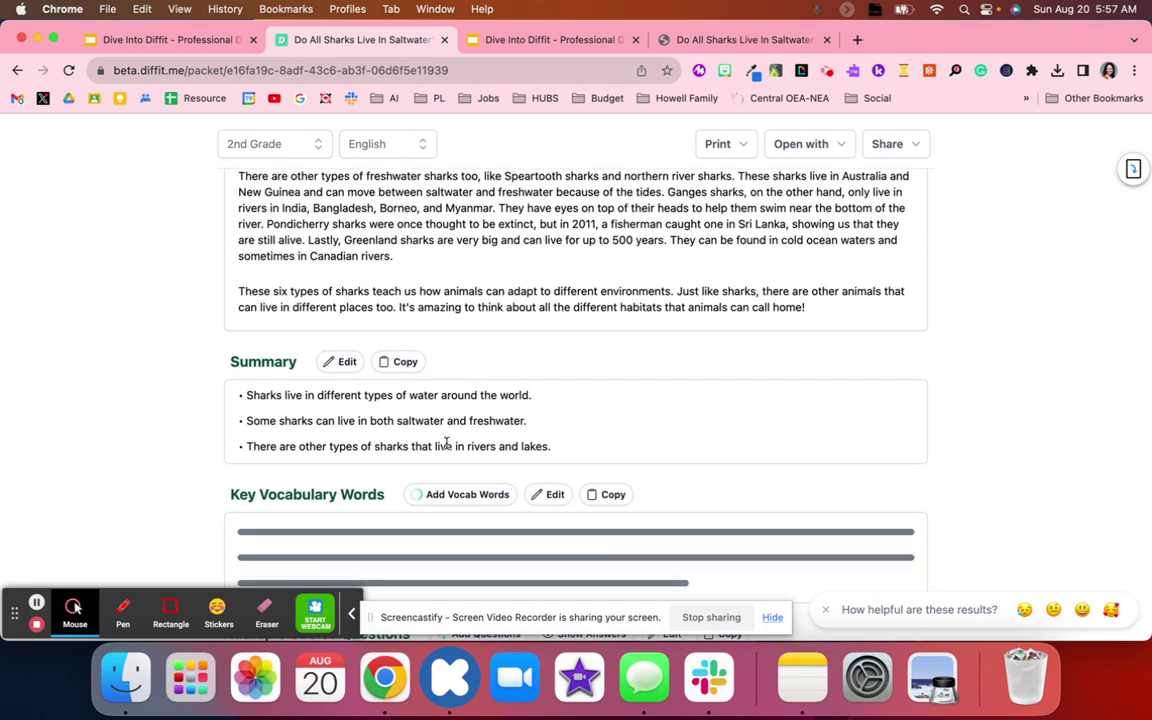
drag(584, 445, 373, 411)
click(378, 395)
scroll(344, 422, down, 2)
scroll(320, 385, down, 4)
scroll(301, 352, down, 6)
scroll(303, 347, down, 7)
scroll(303, 350, down, 3)
scroll(303, 352, up, 1)
scroll(303, 352, up, 15)
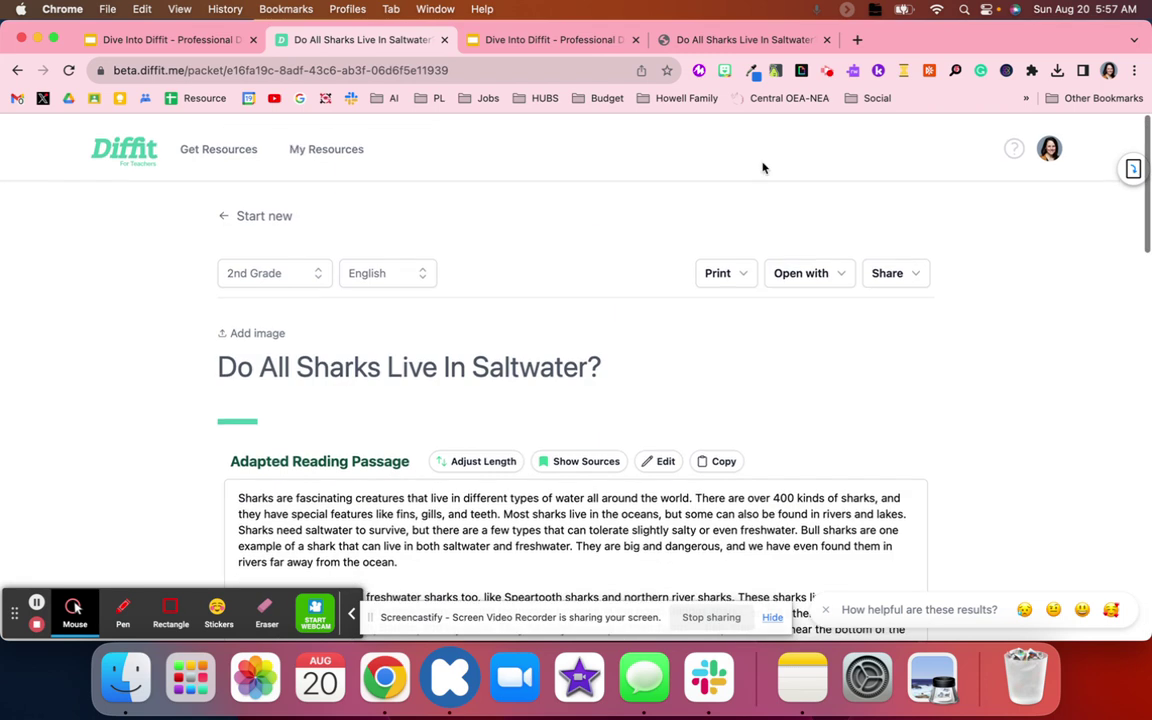
Step: Set exports to drop Adapted Reading Passage and include Original Text and Reading Level
click(803, 274)
click(826, 522)
click(818, 455)
click(820, 422)
scroll(820, 430, down, 5)
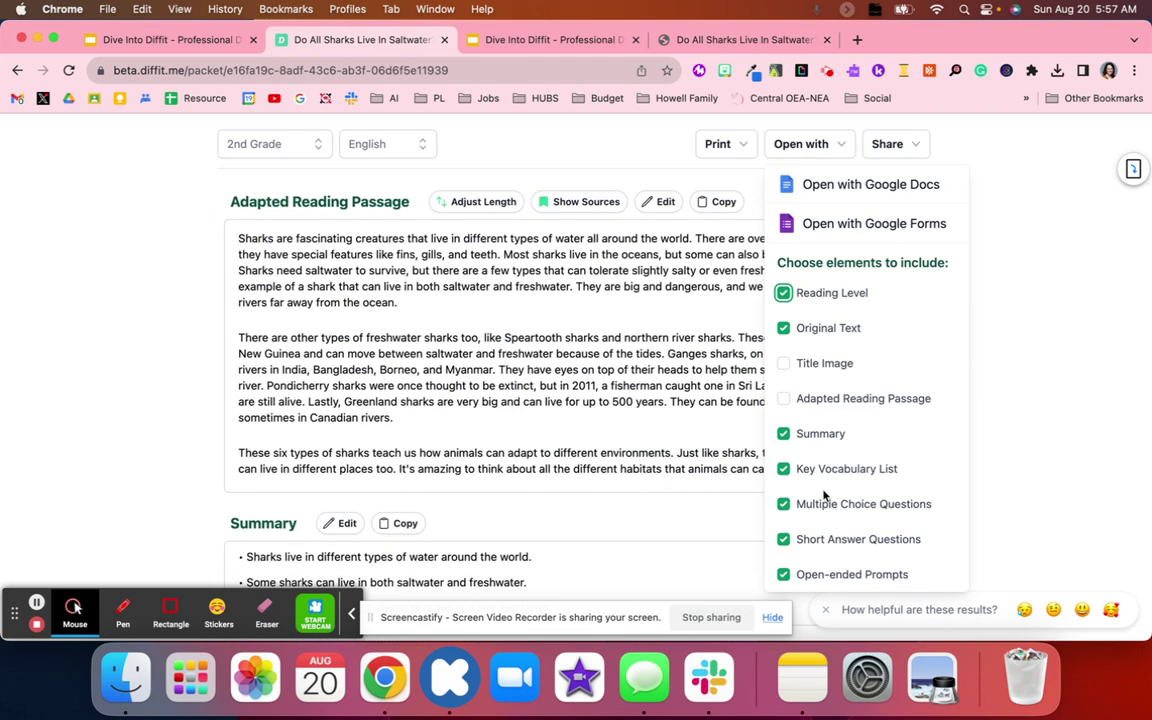
click(193, 42)
click(285, 38)
scroll(240, 220, up, 5)
Step: Check the Any Text or Excerpt form in Get Resources, including its reading-level dropdown
click(166, 155)
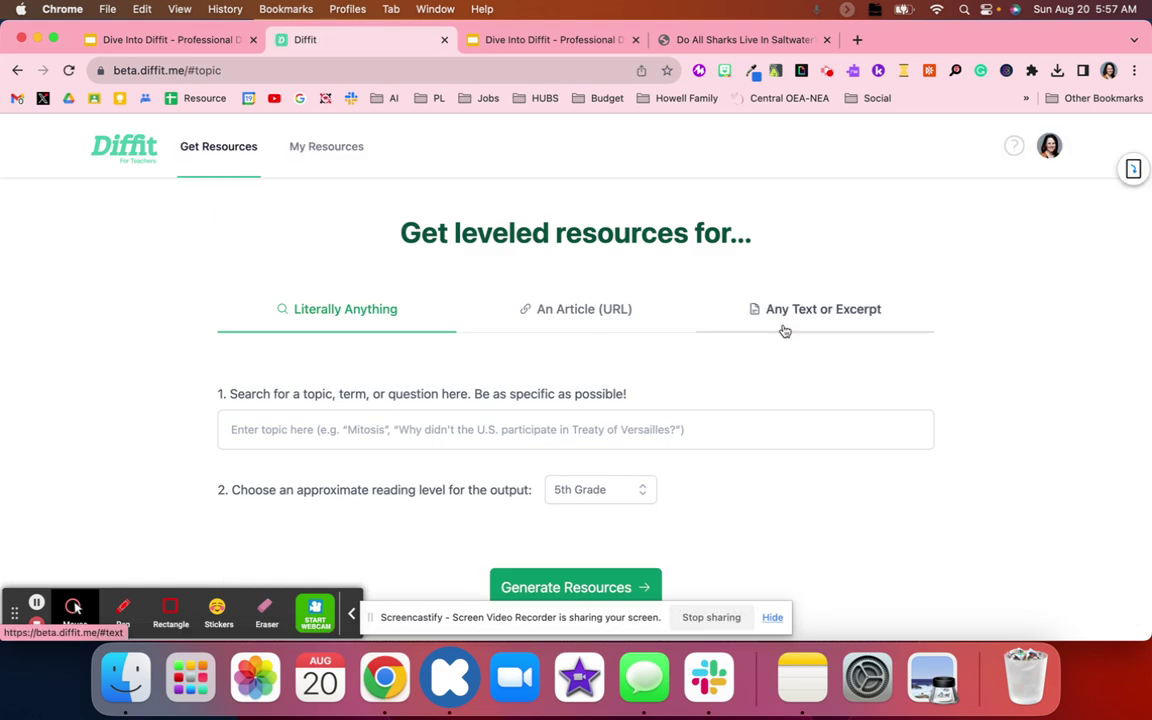
click(812, 318)
click(414, 465)
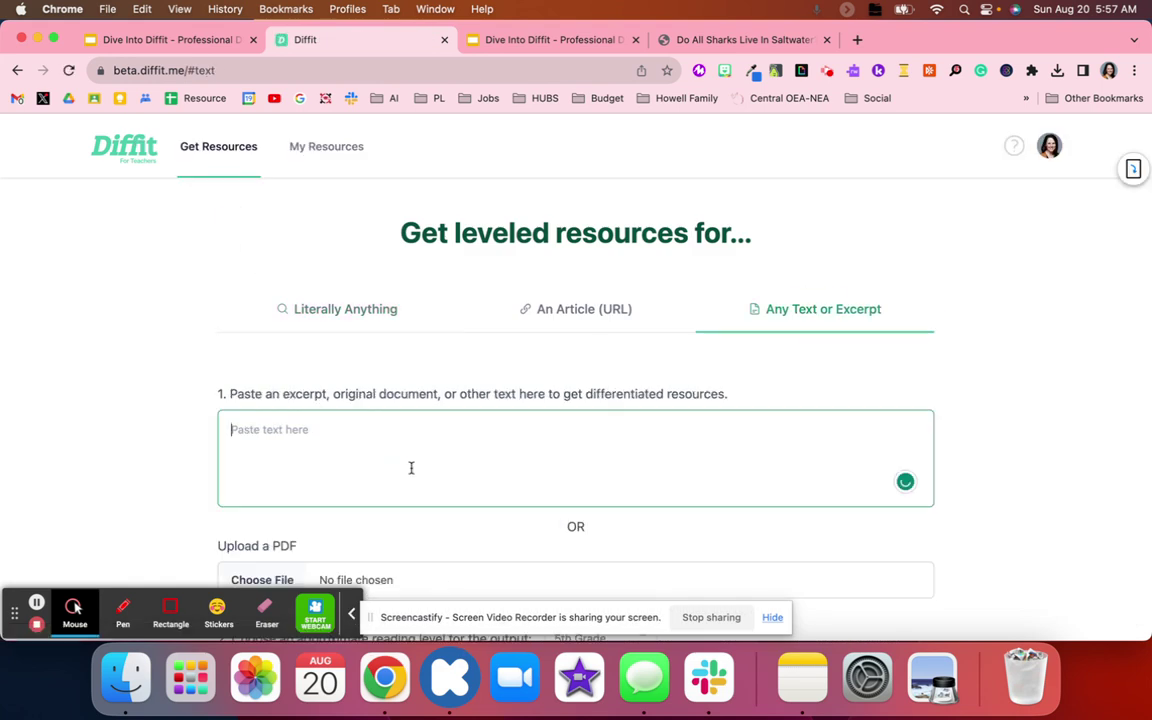
scroll(411, 468, down, 2)
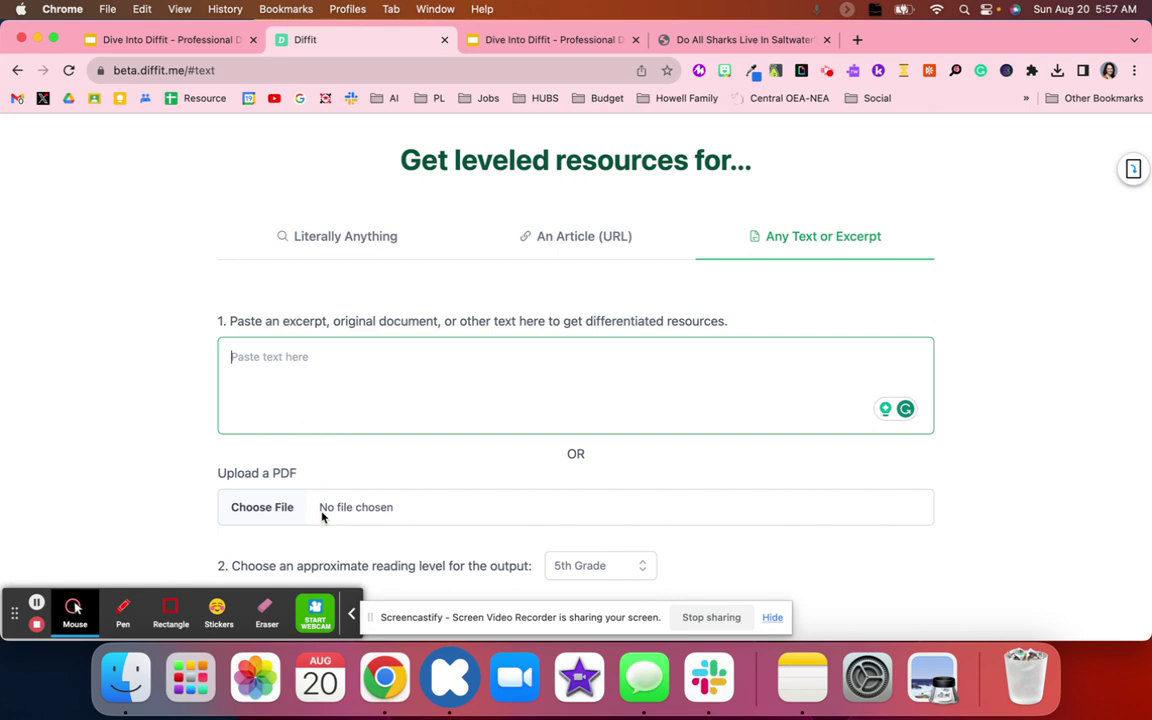
scroll(320, 514, down, 2)
click(587, 490)
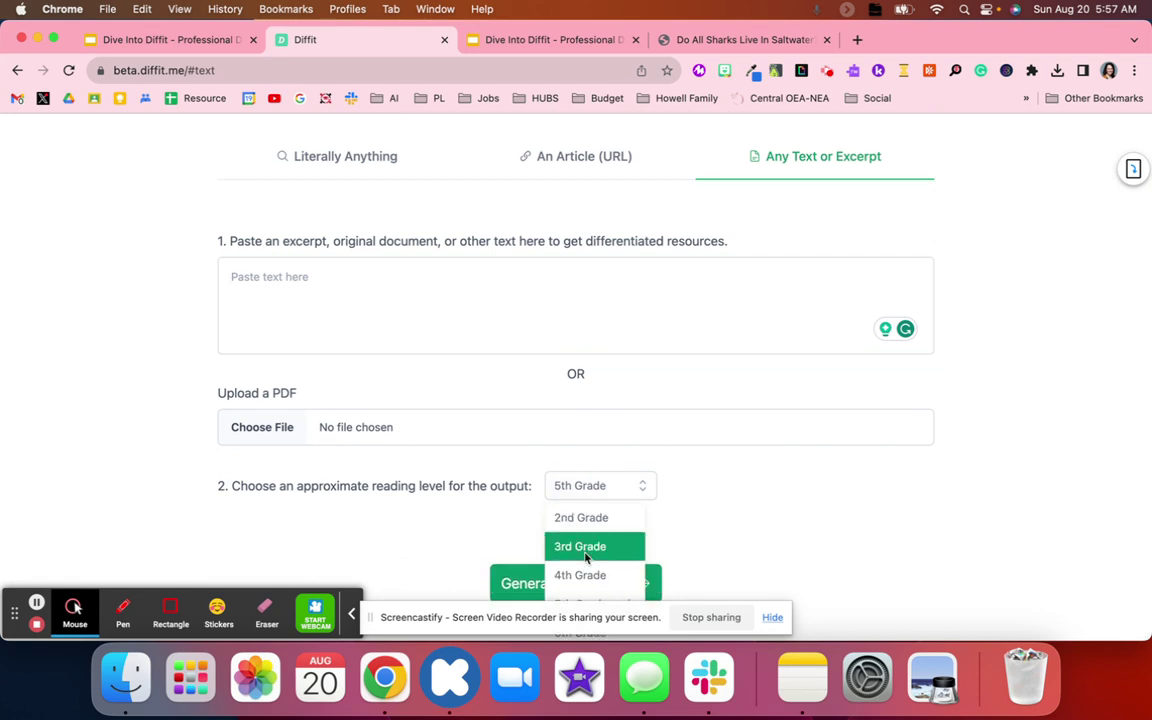
scroll(582, 557, down, 3)
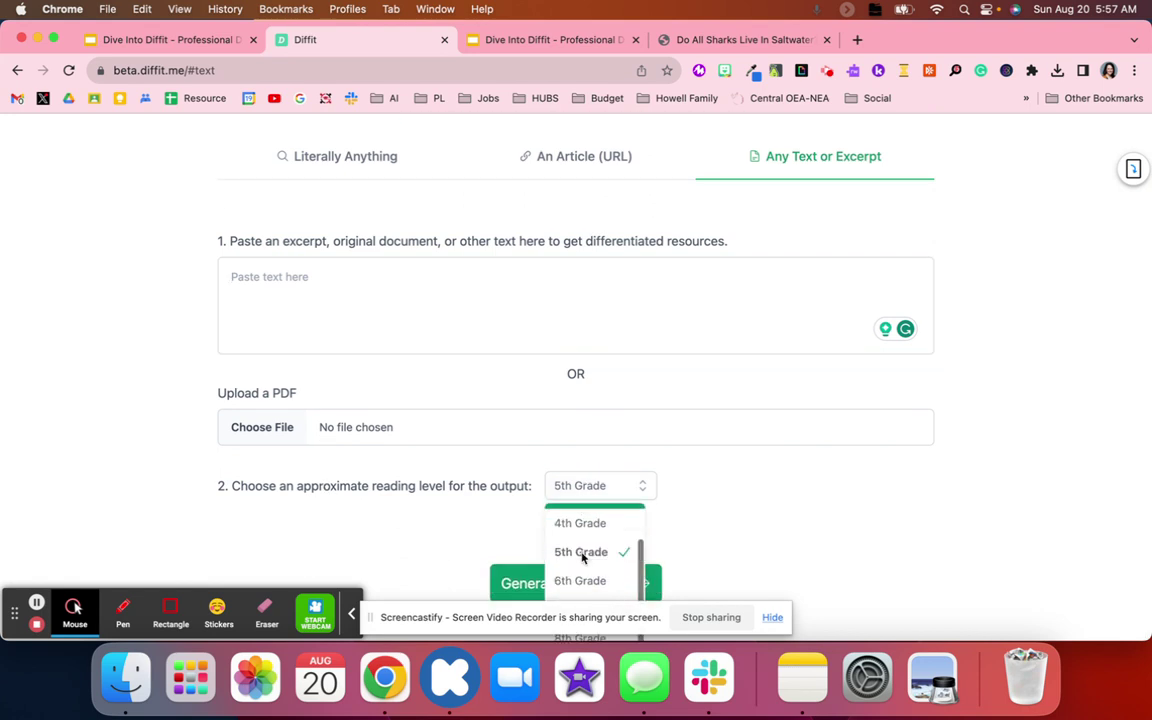
Step: Look at the topic-search and article-link forms, then bring up My Resources
click(369, 173)
click(540, 306)
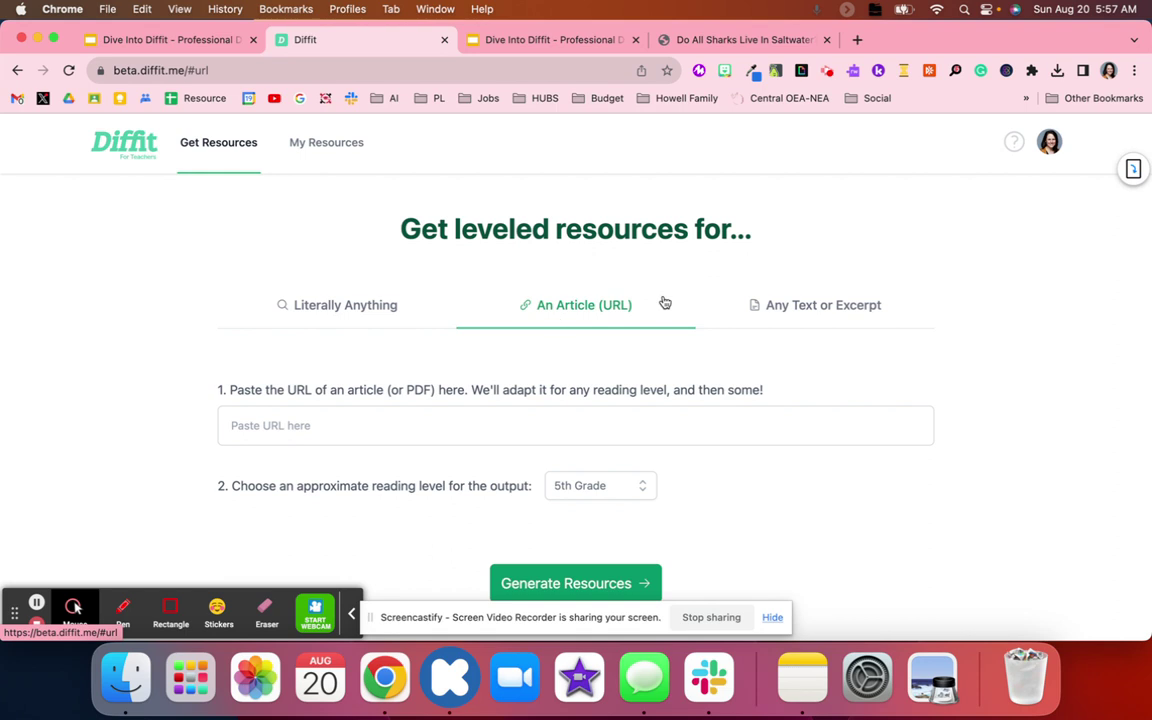
click(326, 142)
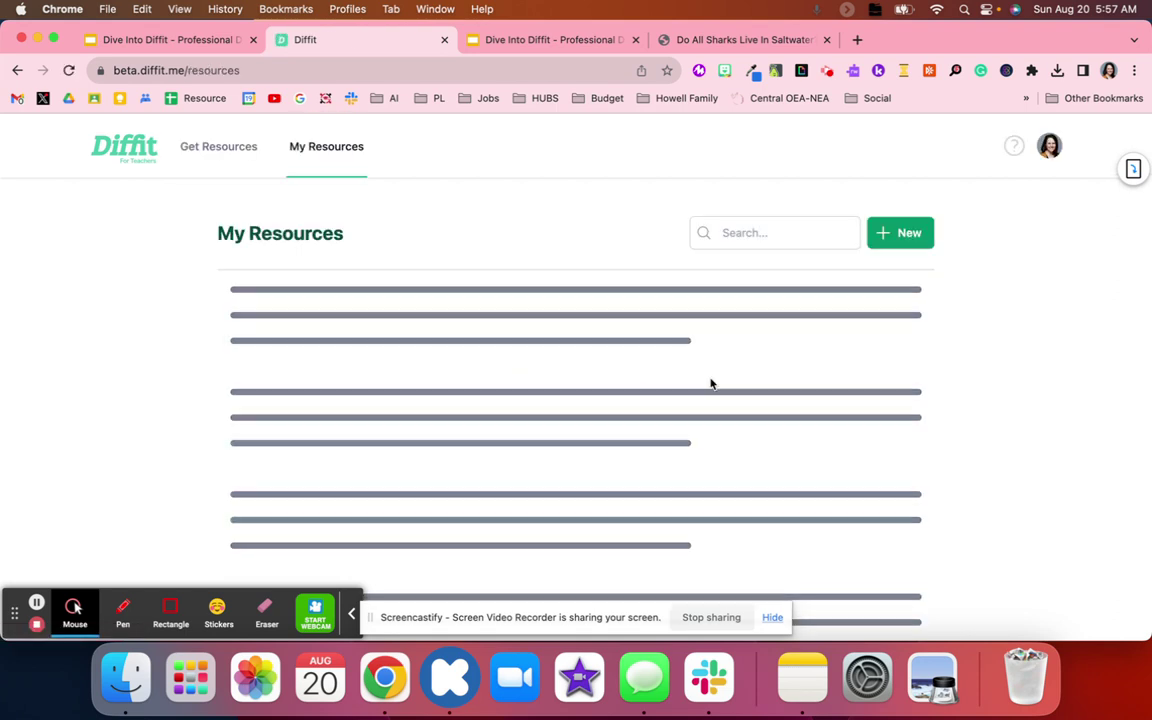
Step: Scroll through the saved shark packet's sections, then go back to the Dive Into Diffit slides
click(609, 331)
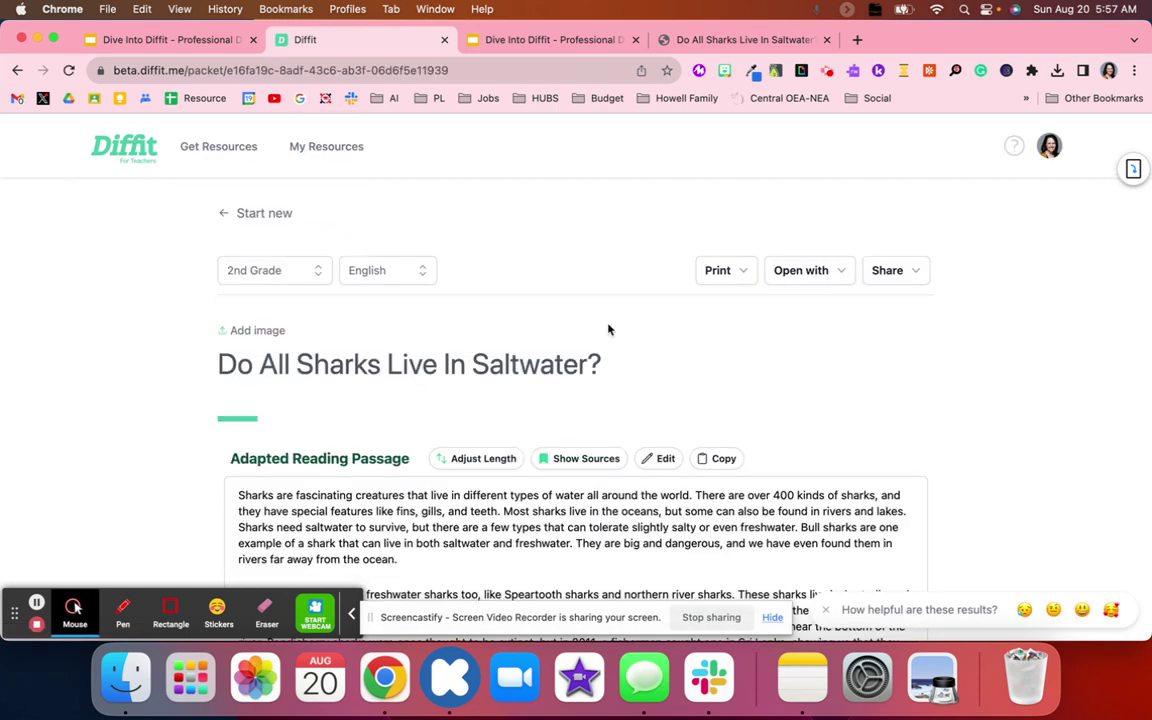
scroll(751, 432, down, 5)
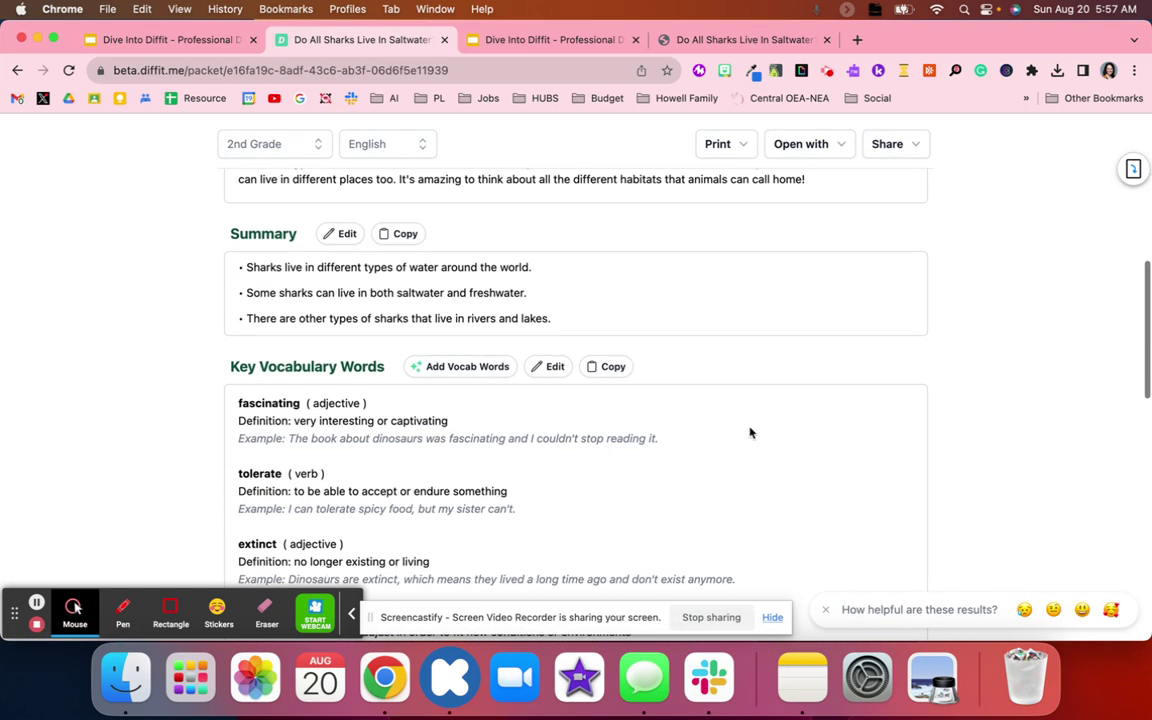
scroll(751, 432, down, 5)
scroll(751, 432, down, 3)
scroll(751, 432, down, 1)
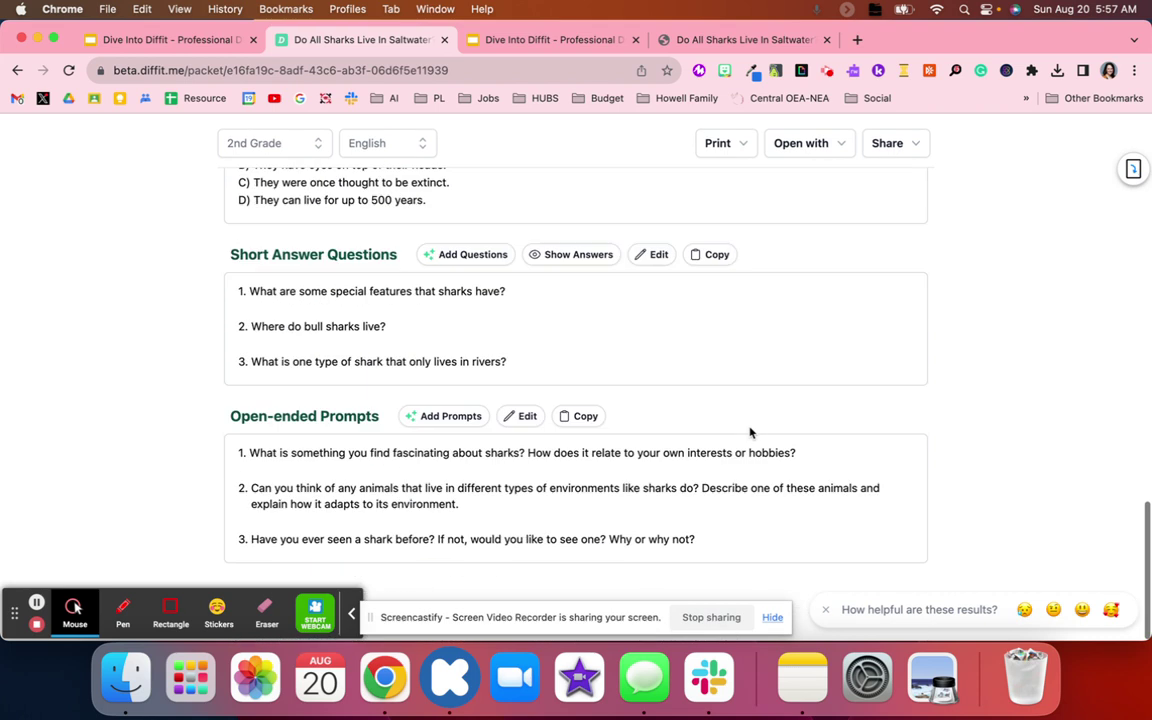
click(203, 42)
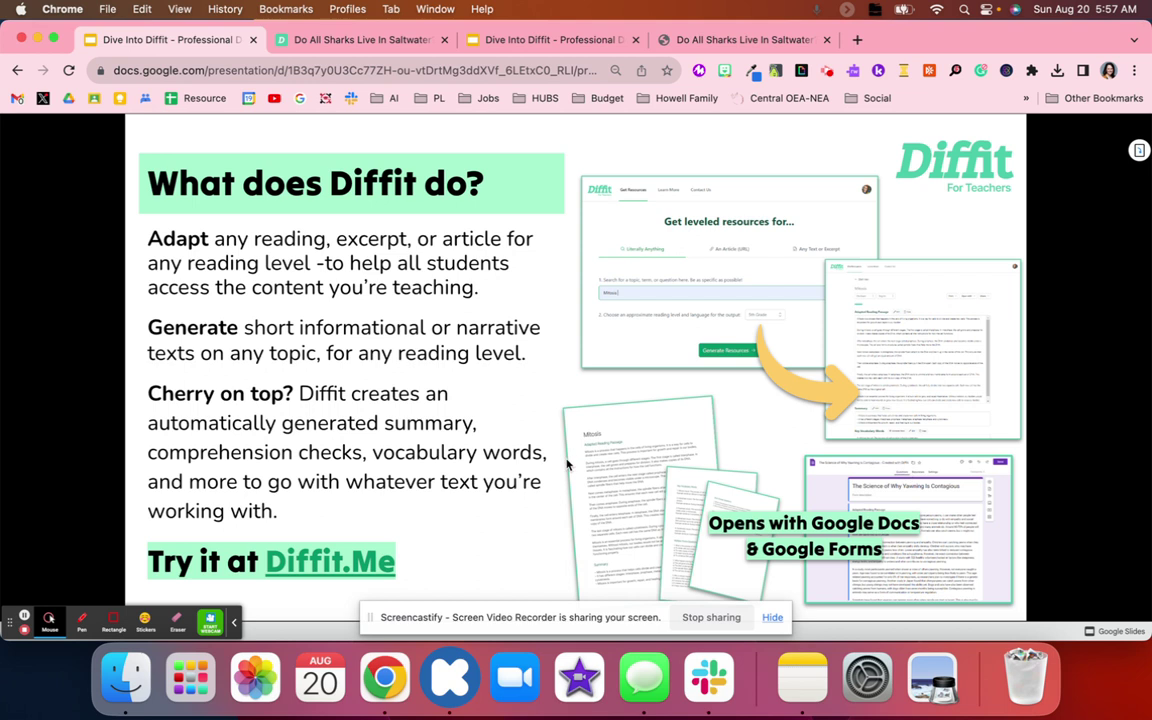
Step: Advance the deck from the title slide to Google Docs Templates, then back to Export to Google Docs
key(Left)
key(Left)
key(Right)
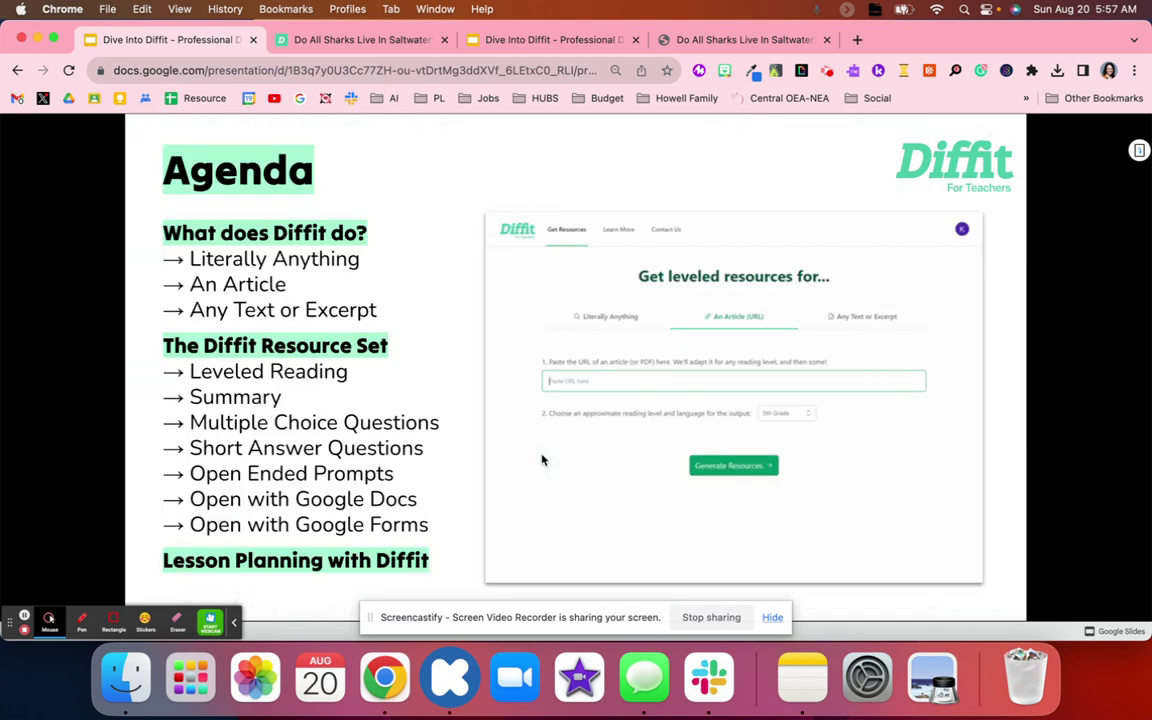
key(Right)
key(Right)
key(Right)
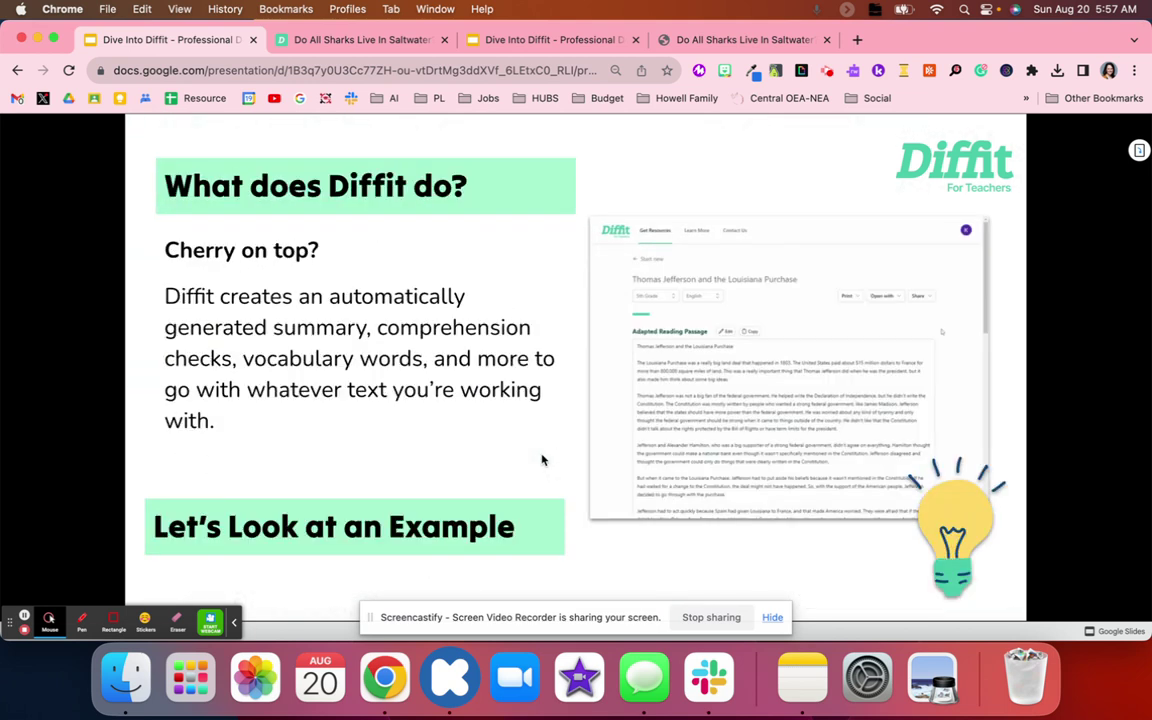
key(Right)
key(Right)
key(Right)
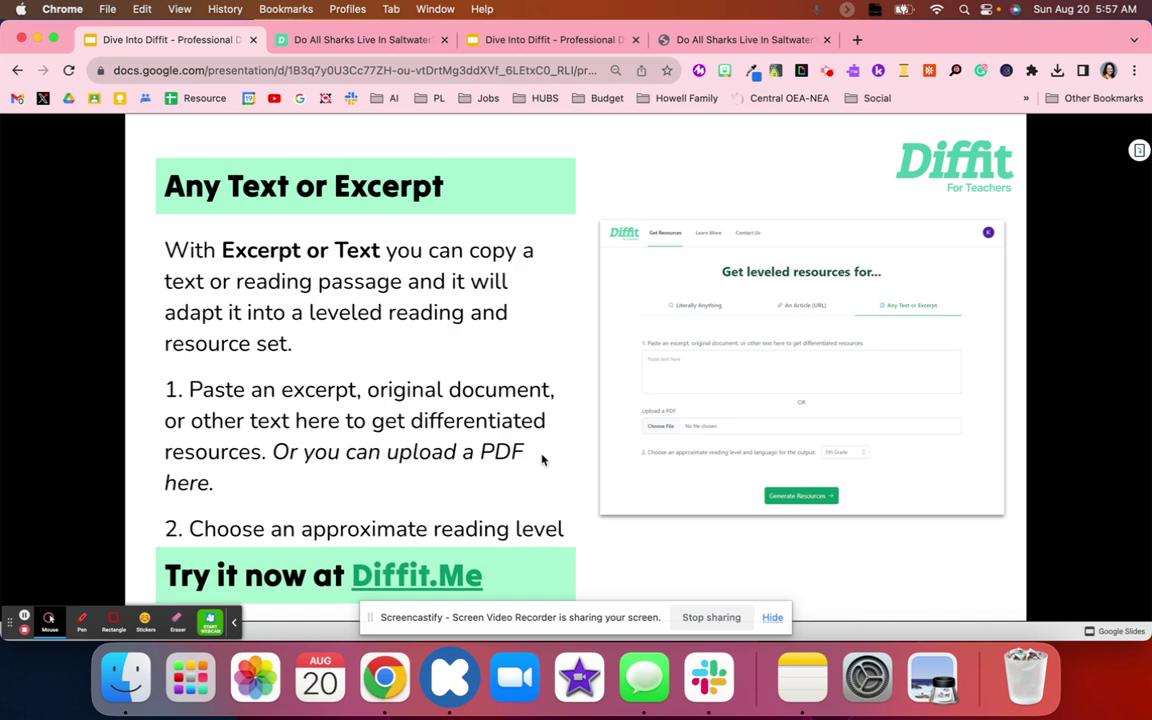
key(Right)
key(Right)
key(Right)
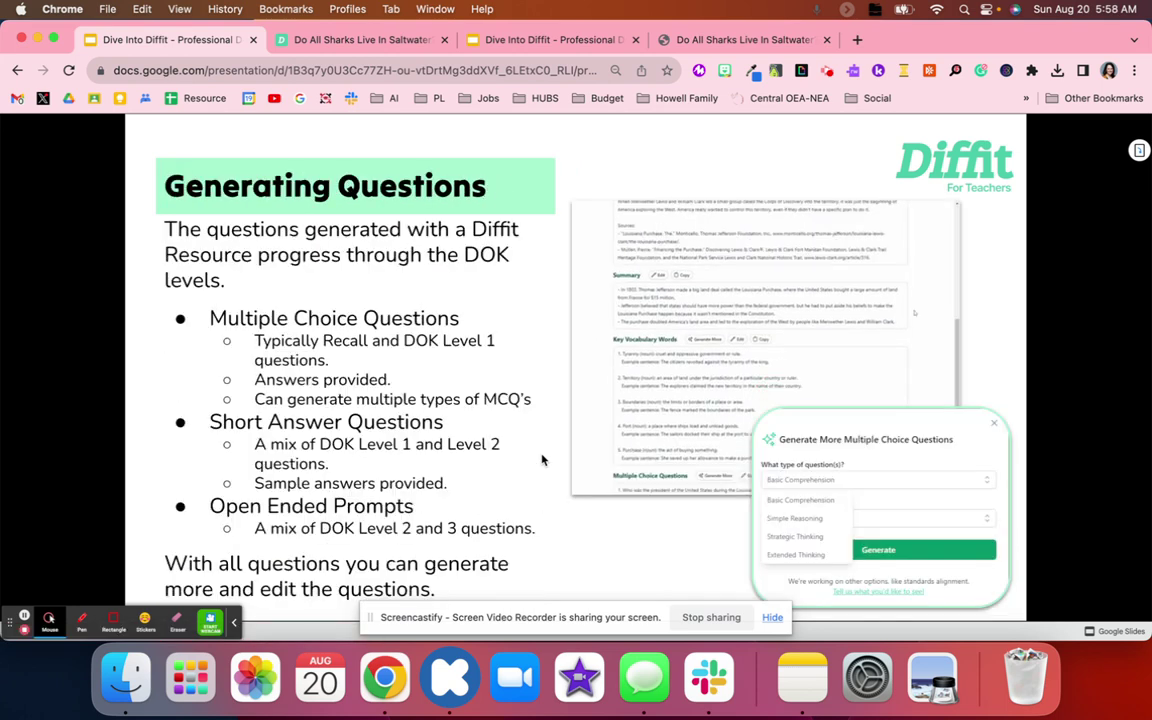
key(Right)
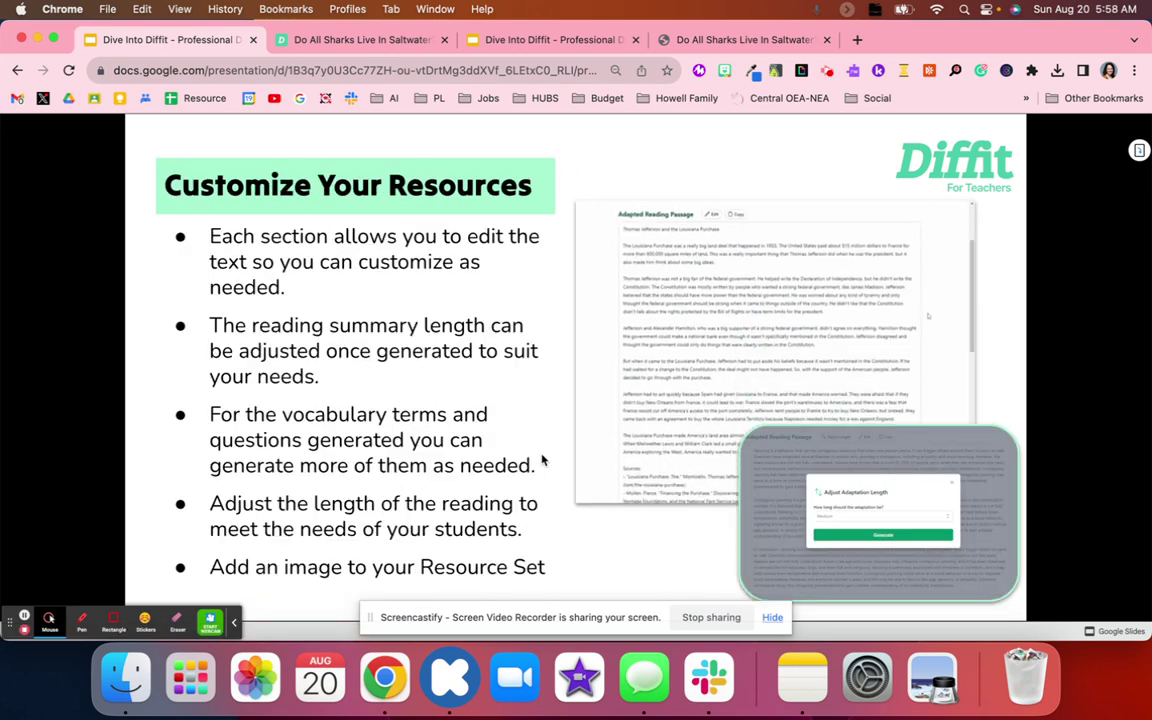
key(Right)
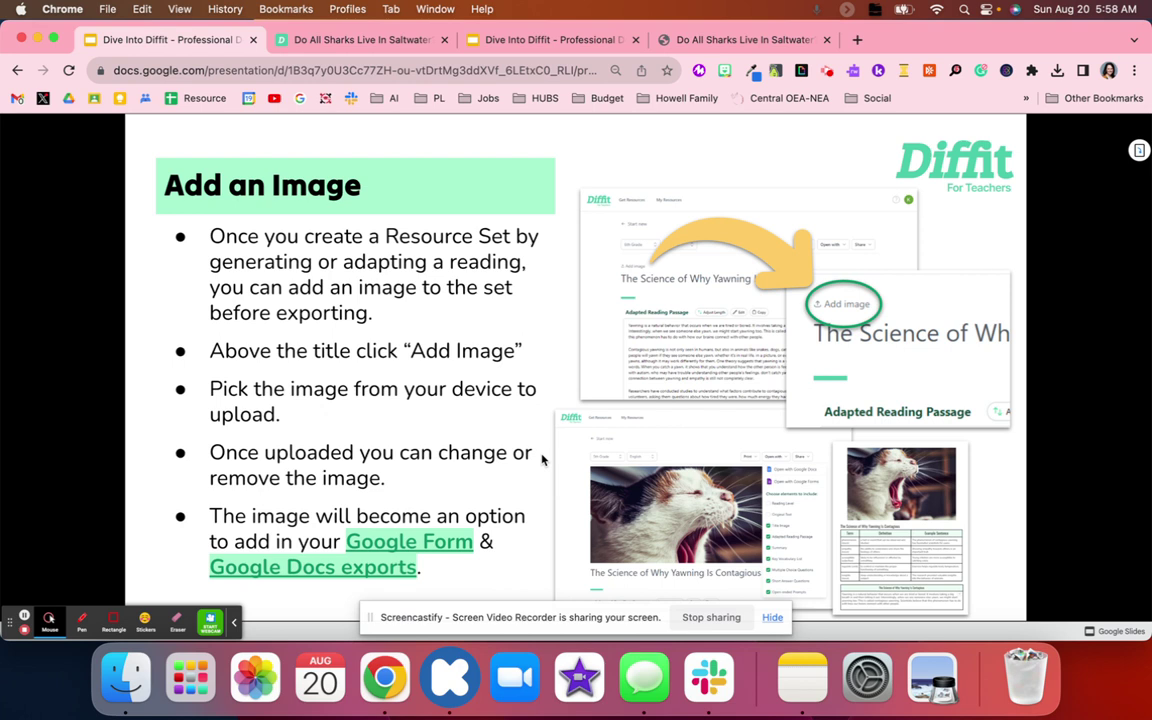
key(Right)
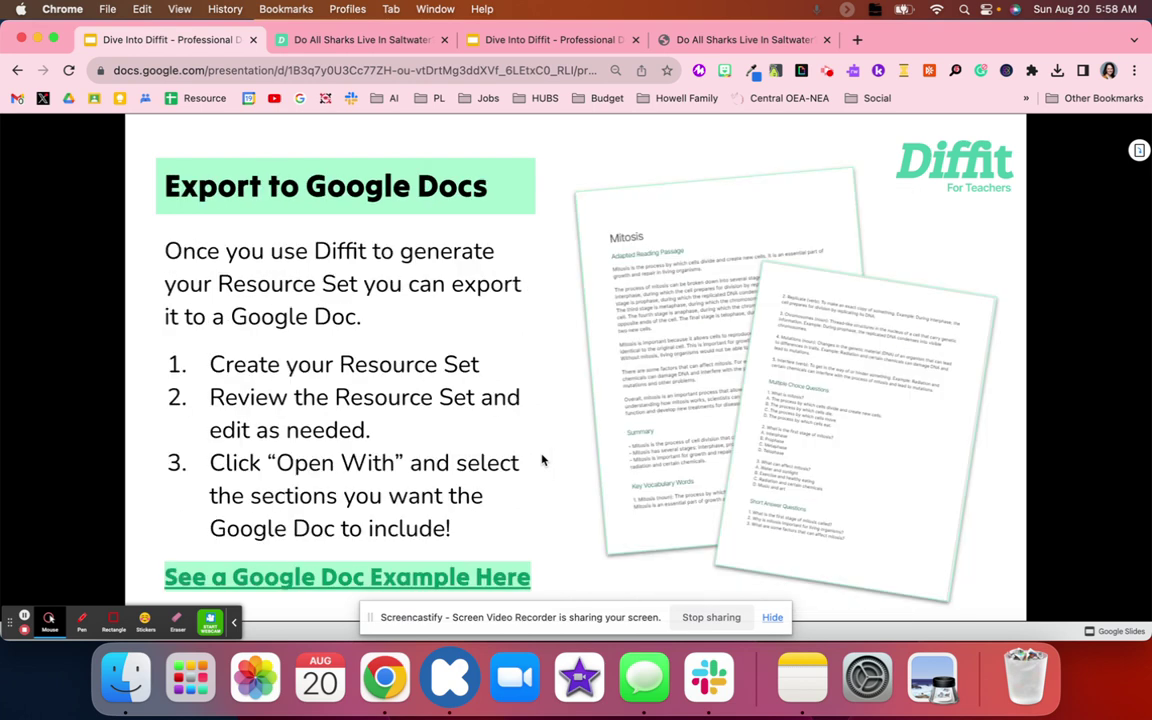
key(Right)
key(Right)
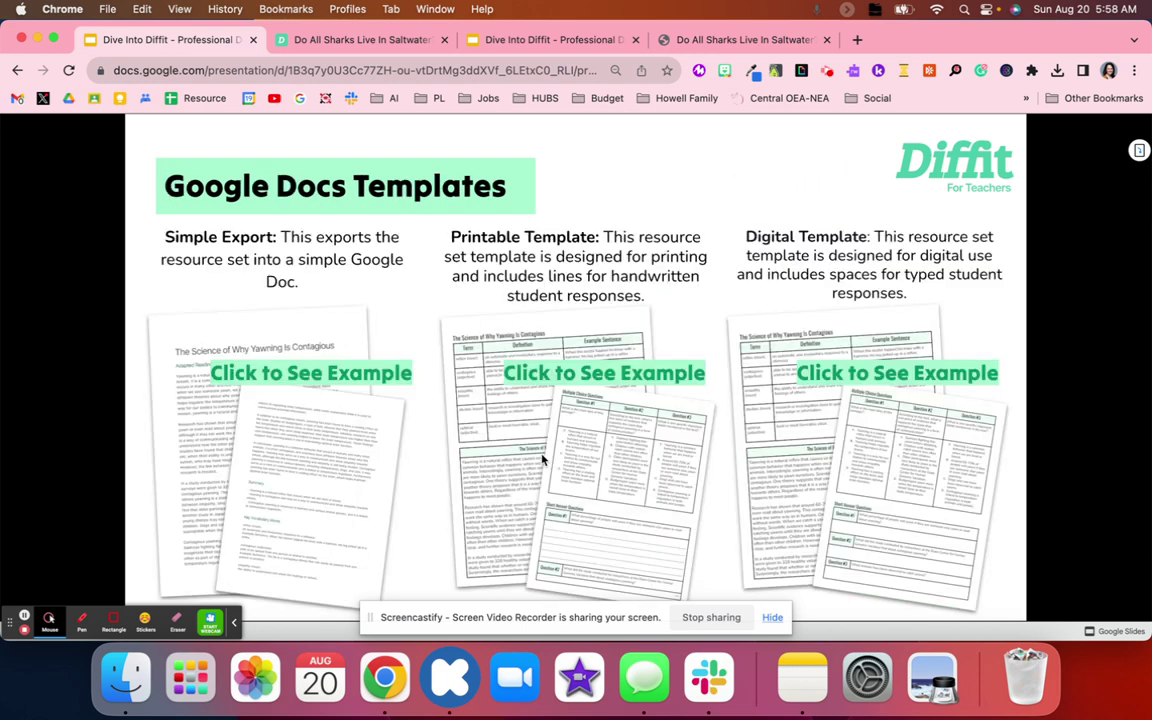
key(Left)
Step: Scroll through the Google Doc example, then return to the Diffit presentation
click(476, 576)
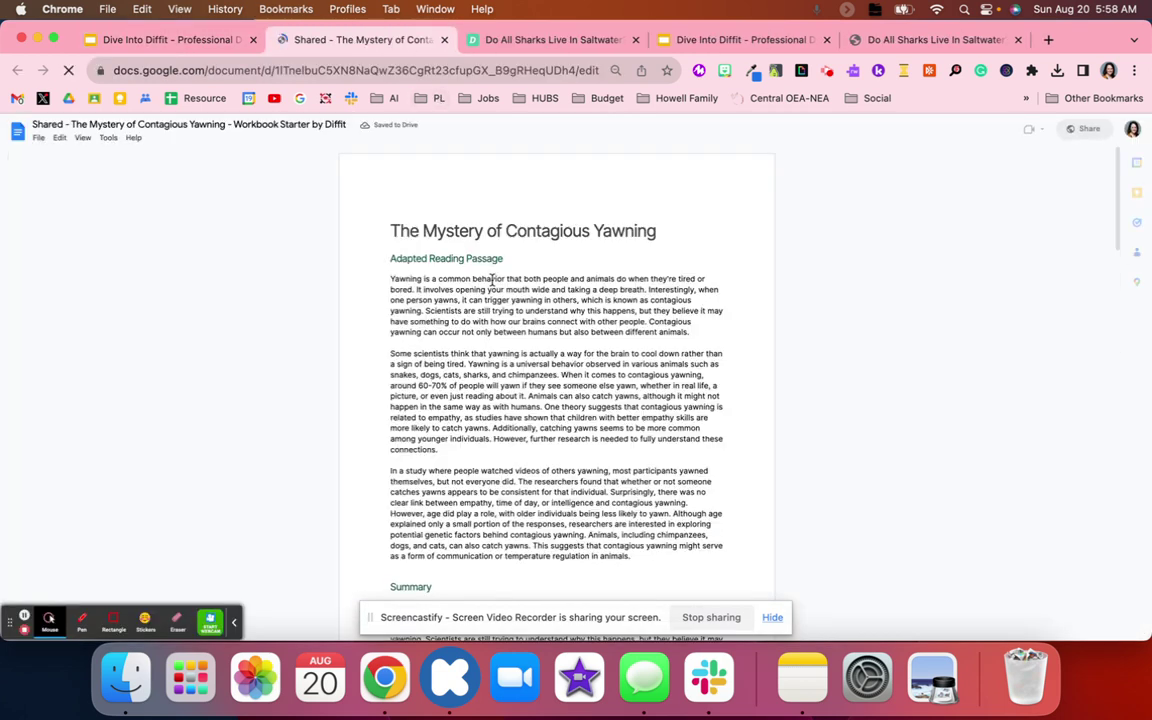
scroll(491, 280, down, 5)
scroll(491, 280, down, 5)
click(170, 40)
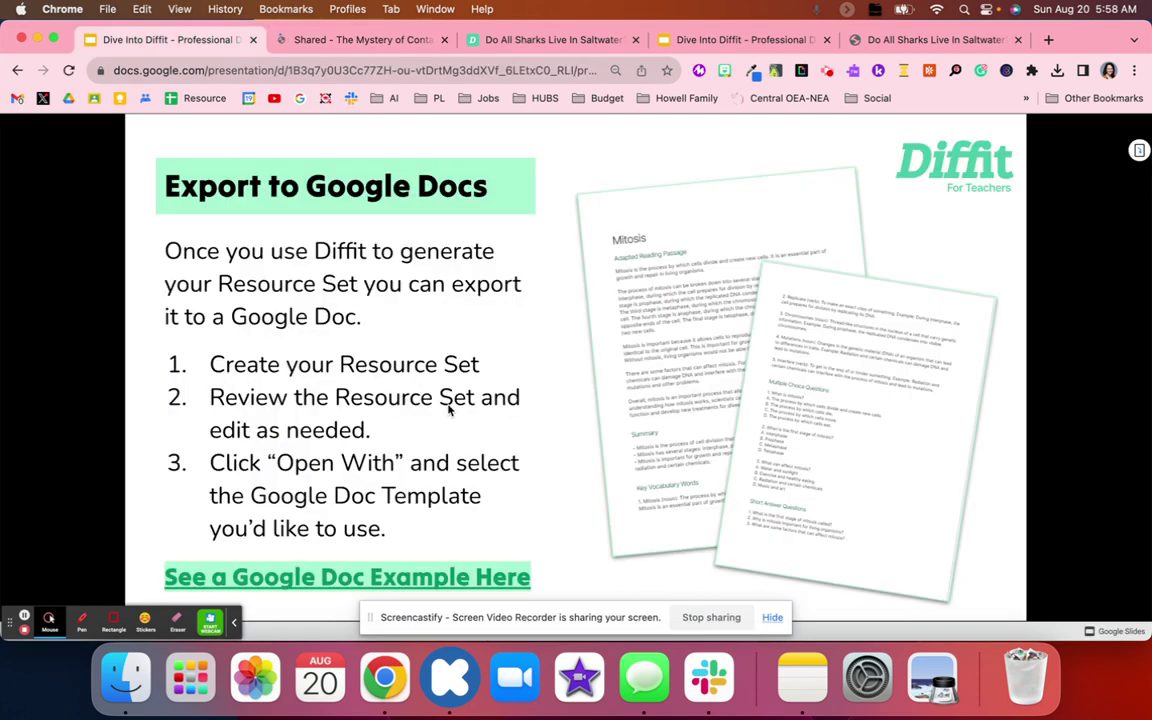
Step: Advance to Export to Google Forms, close the permission-locked Form example, and continue to Lesson Planning
key(Right)
key(Right)
key(Left)
key(Left)
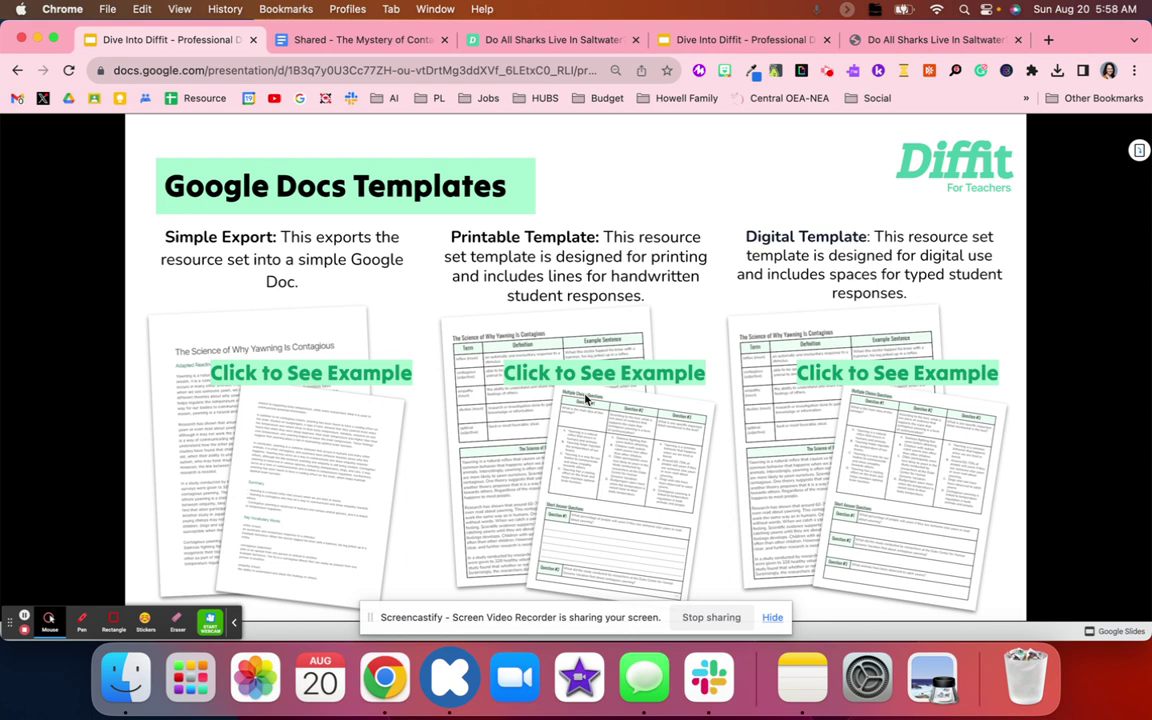
key(Right)
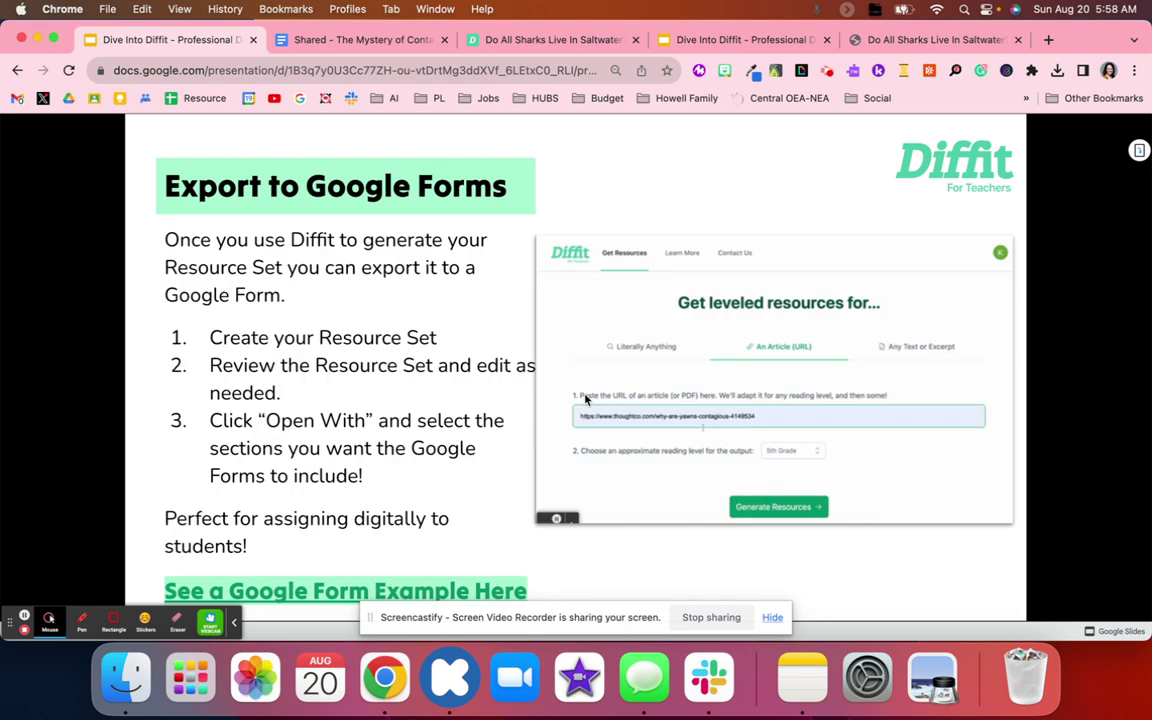
click(337, 593)
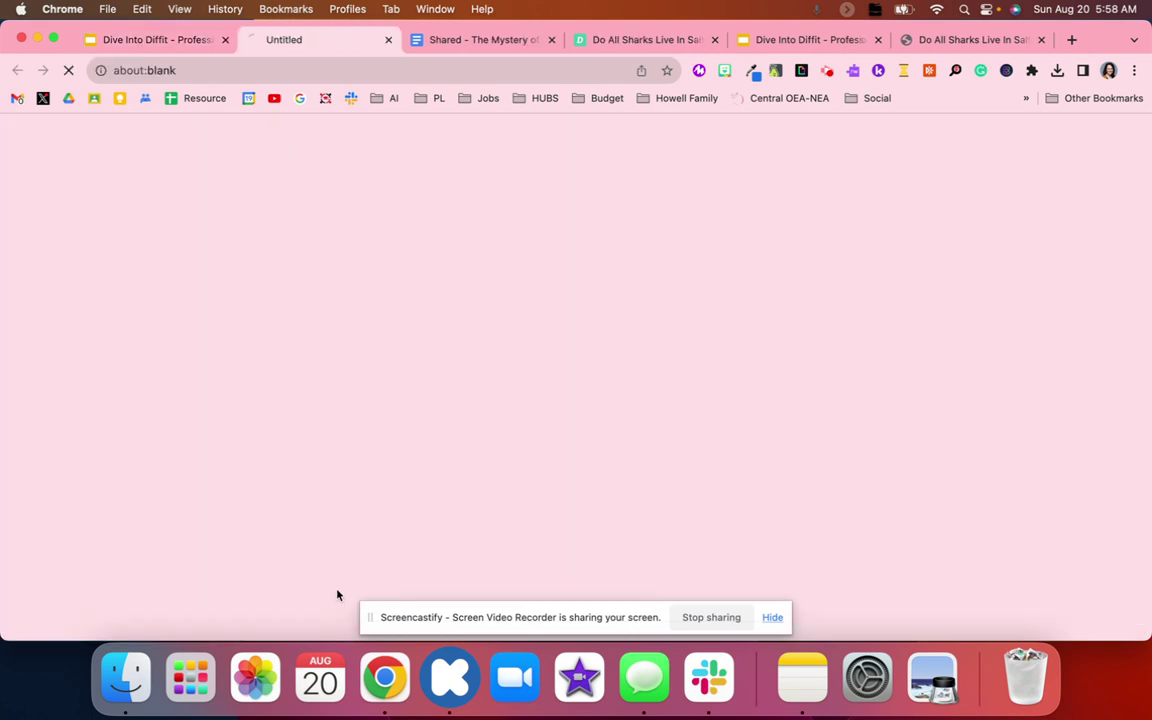
click(388, 40)
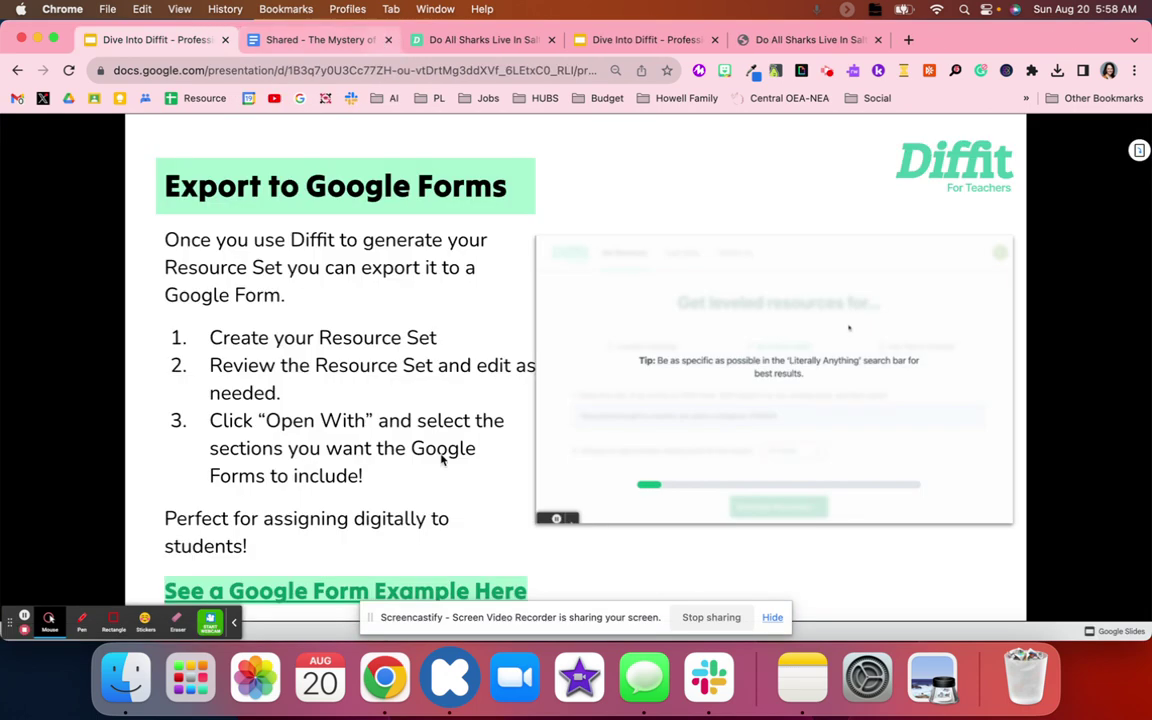
click(334, 548)
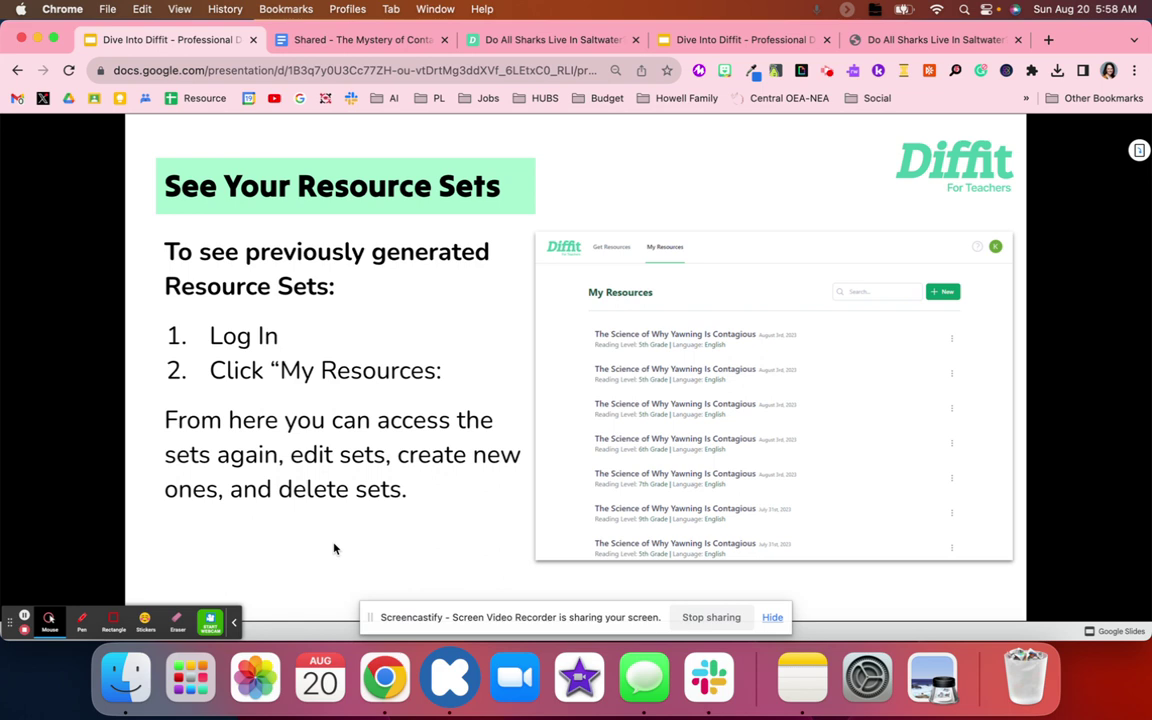
click(334, 548)
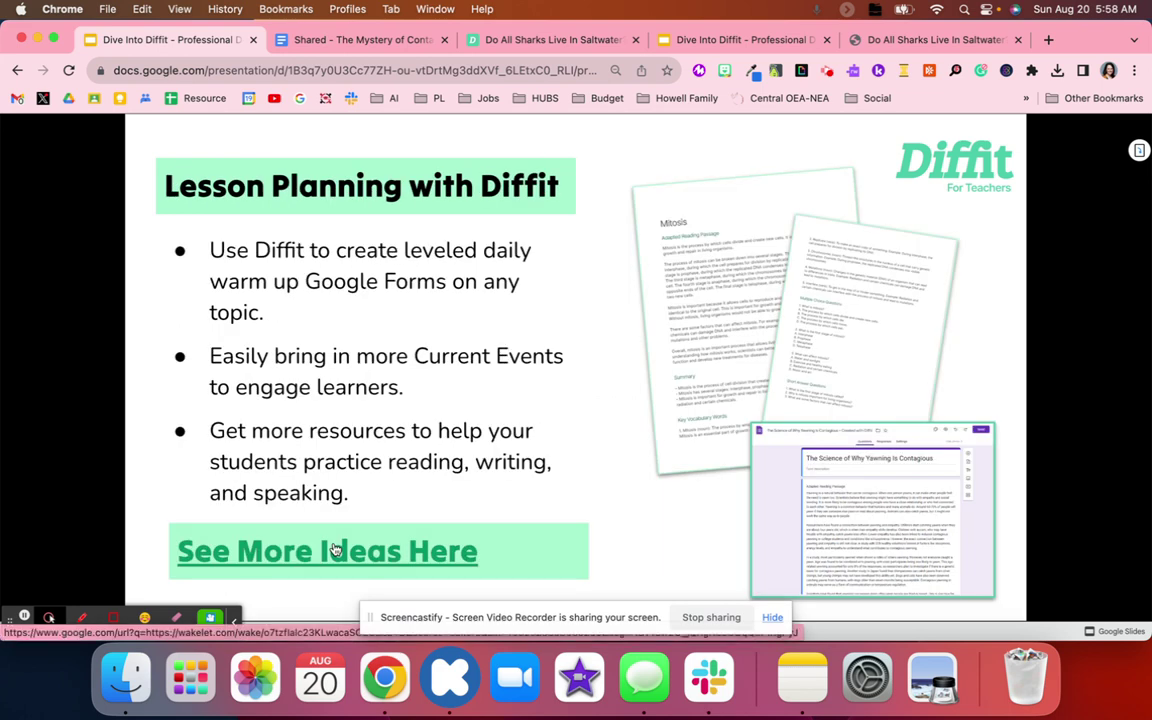
Step: Advance to the Elementary Classroom slide and briefly view its example packet
key(Right)
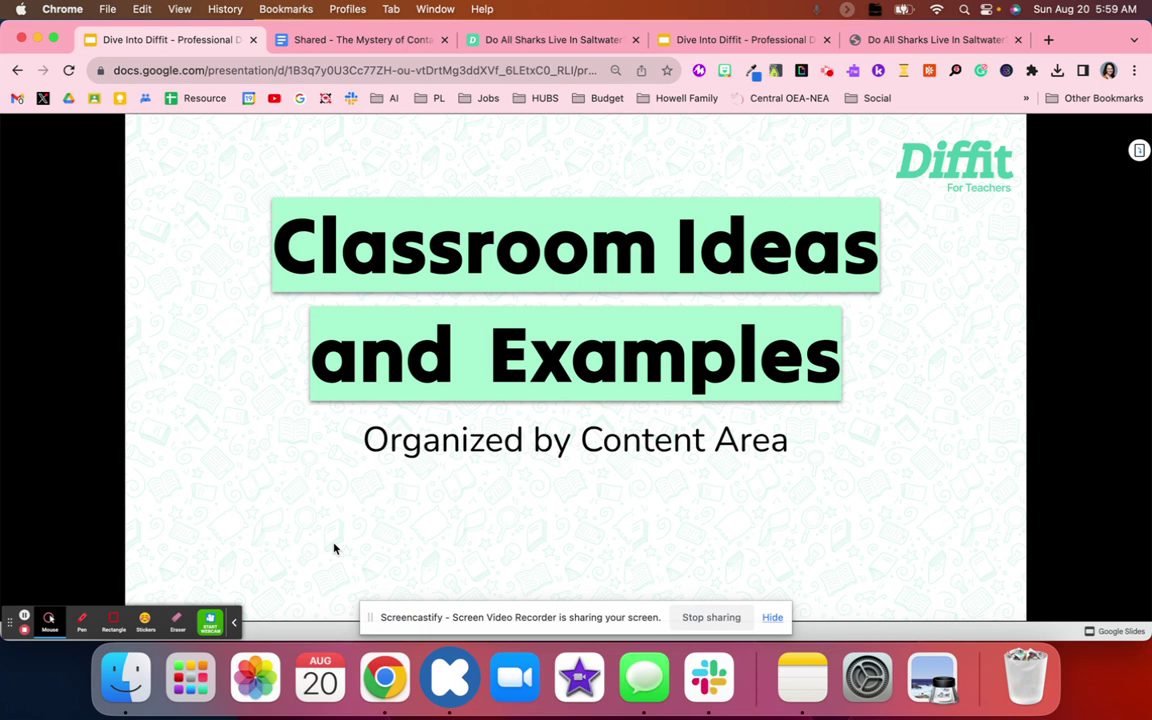
key(Right)
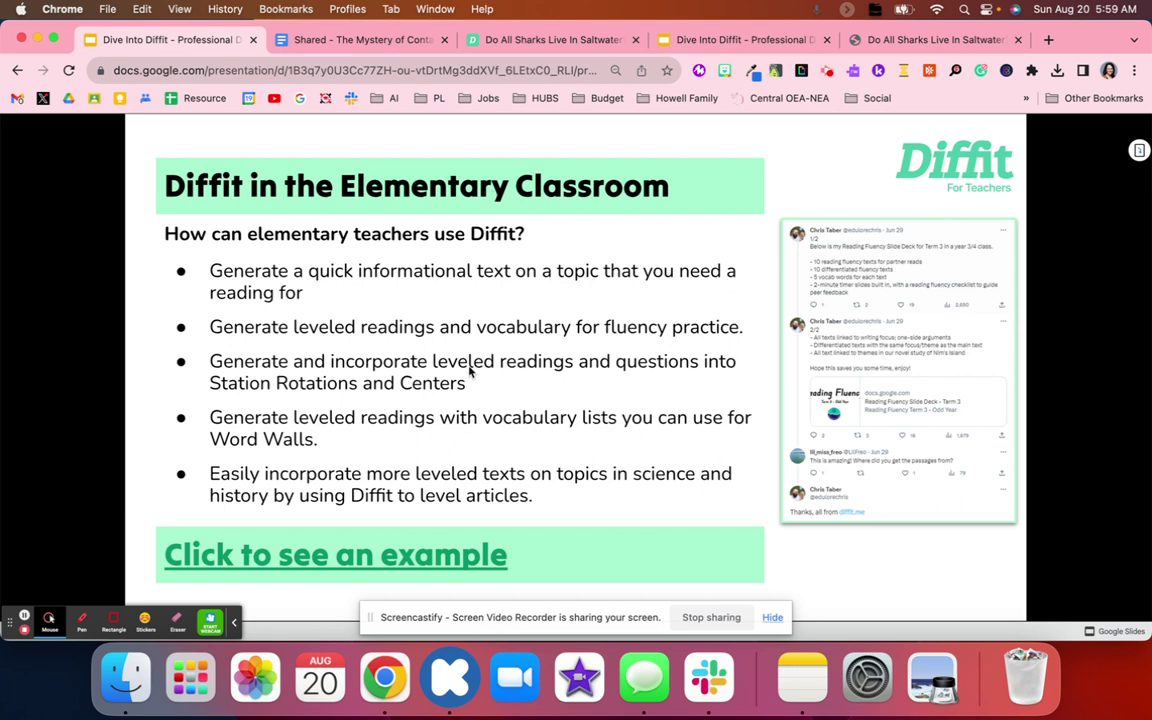
click(385, 554)
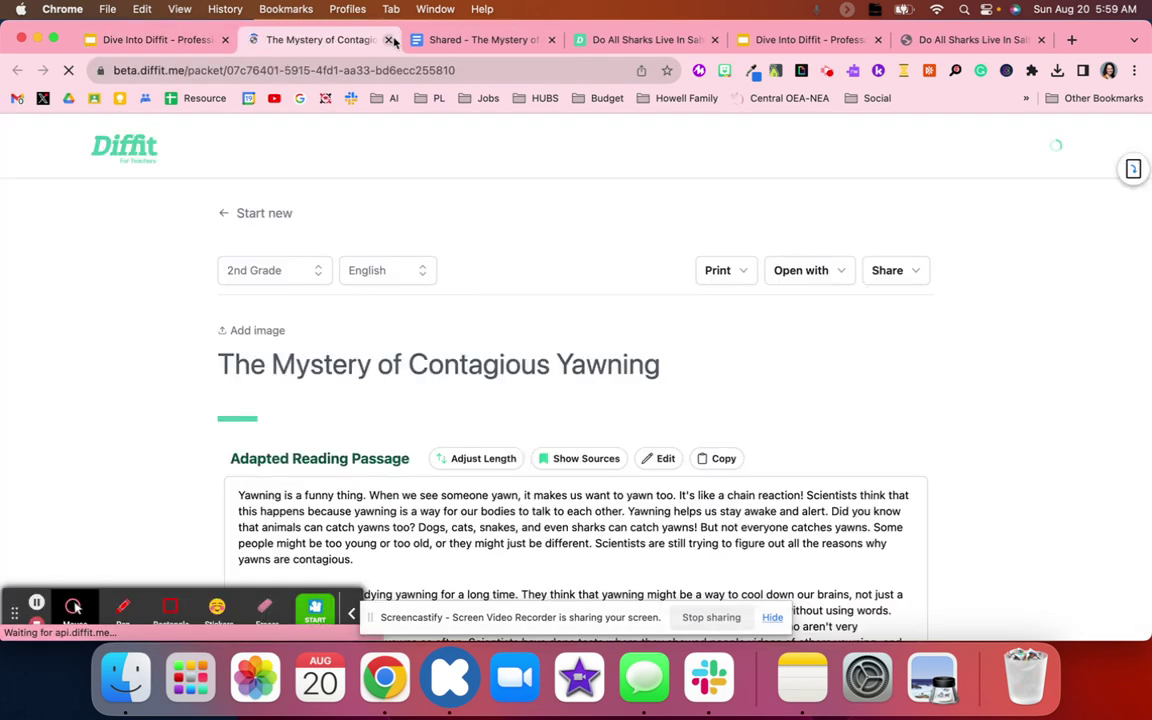
click(388, 39)
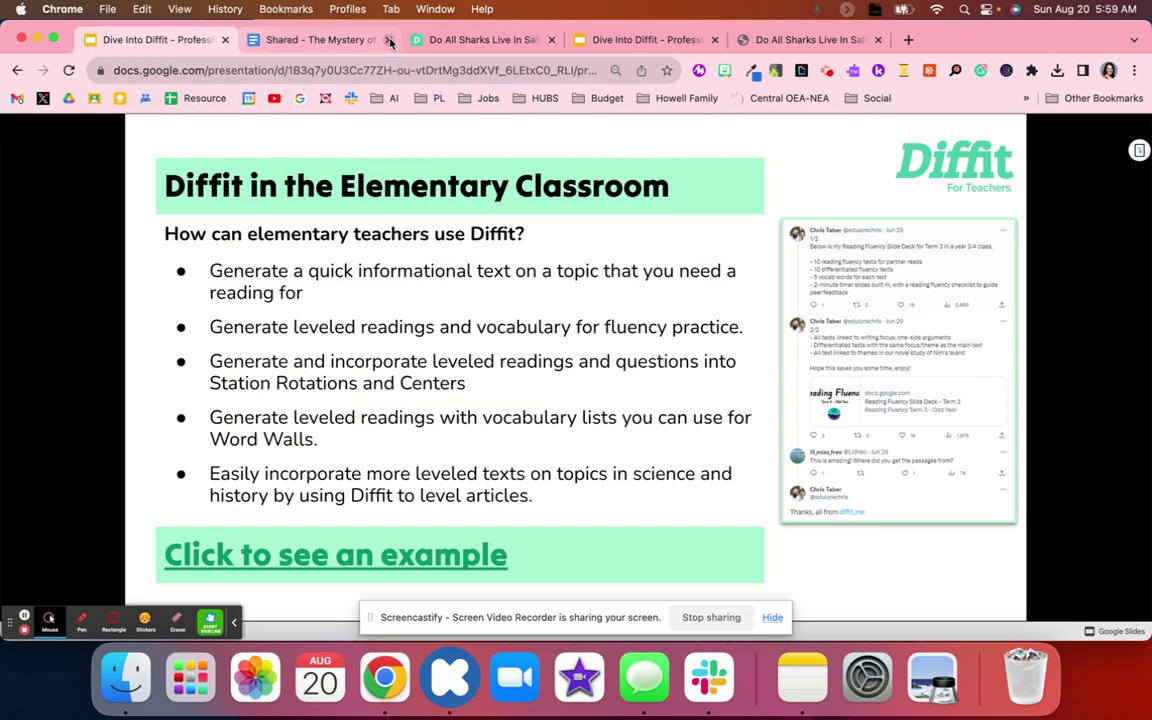
Step: Step through the subject slides from Multilingual Learners, Math, Language Arts and World Language to CTE
click(441, 347)
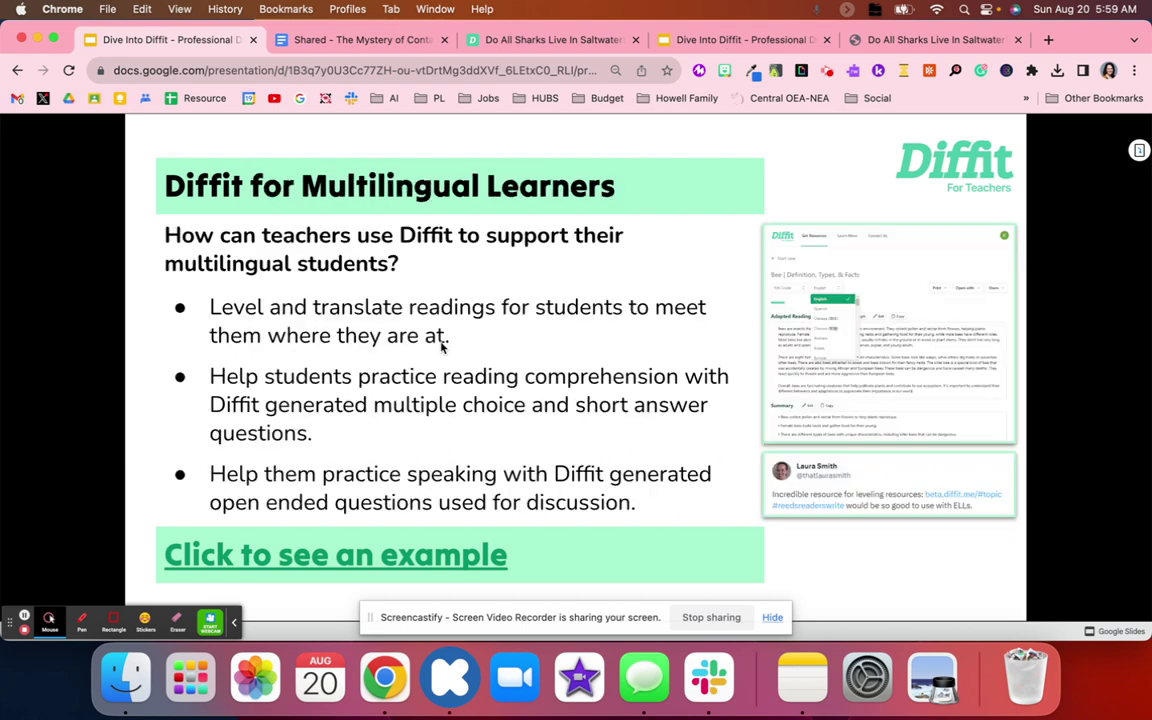
click(441, 347)
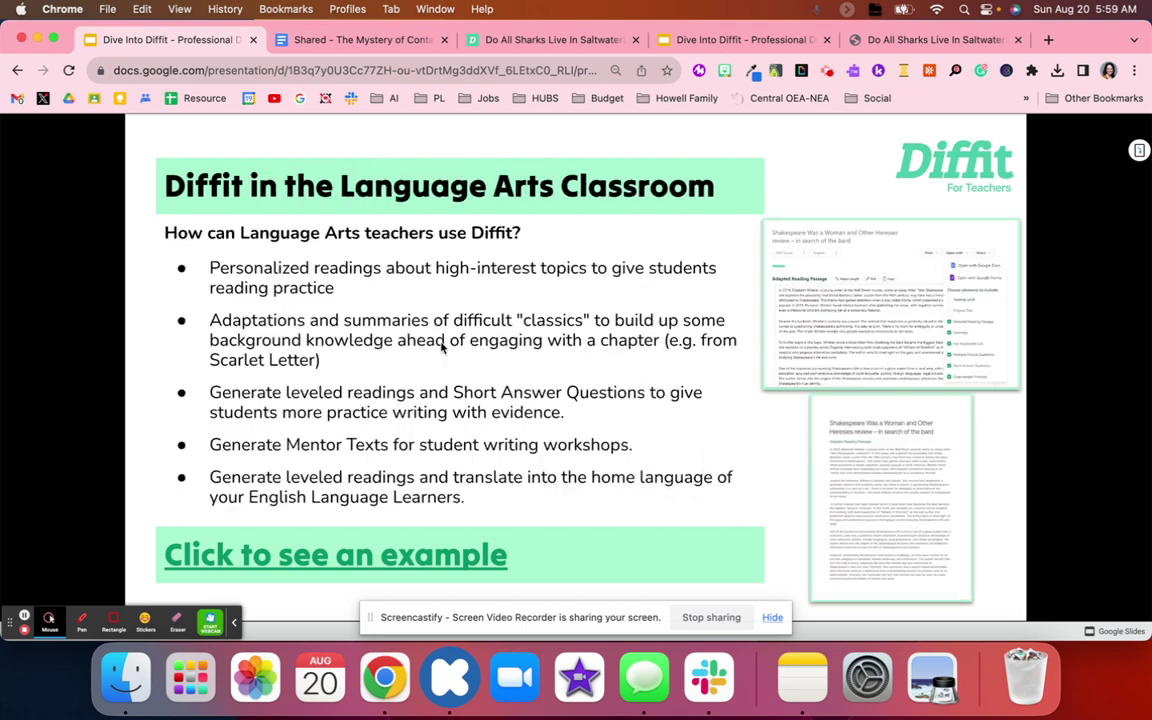
click(441, 347)
click(441, 347)
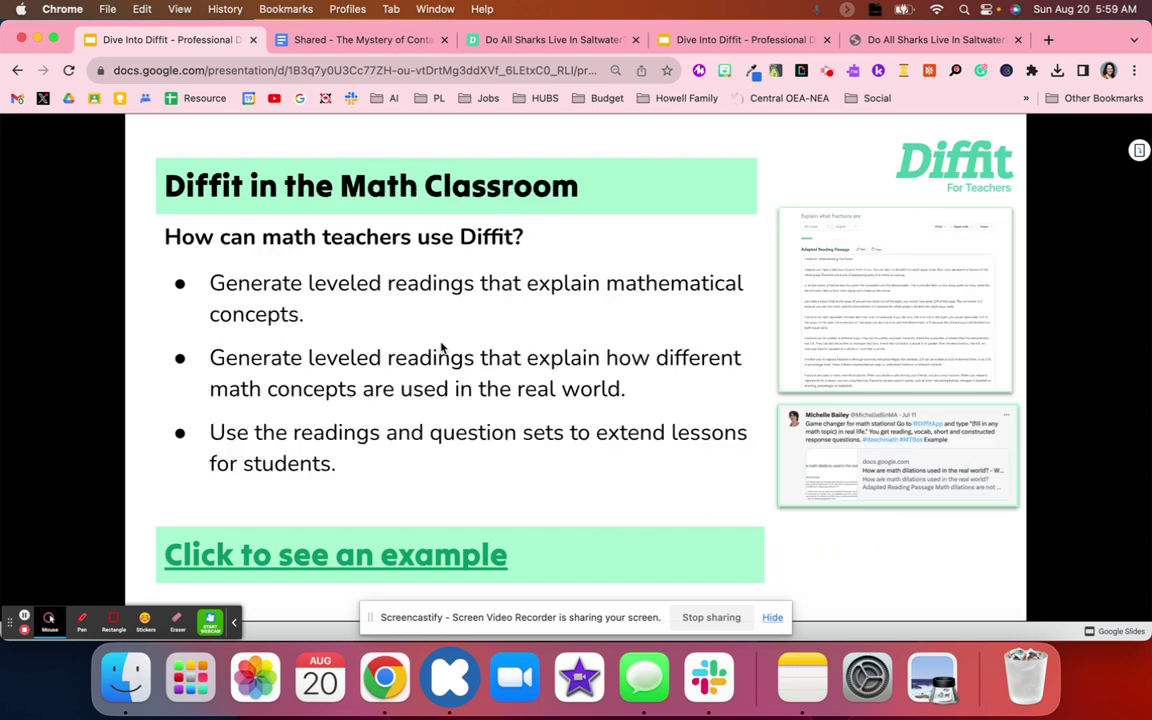
key(Left)
key(Left)
key(Left)
key(Left)
key(Left)
key(Left)
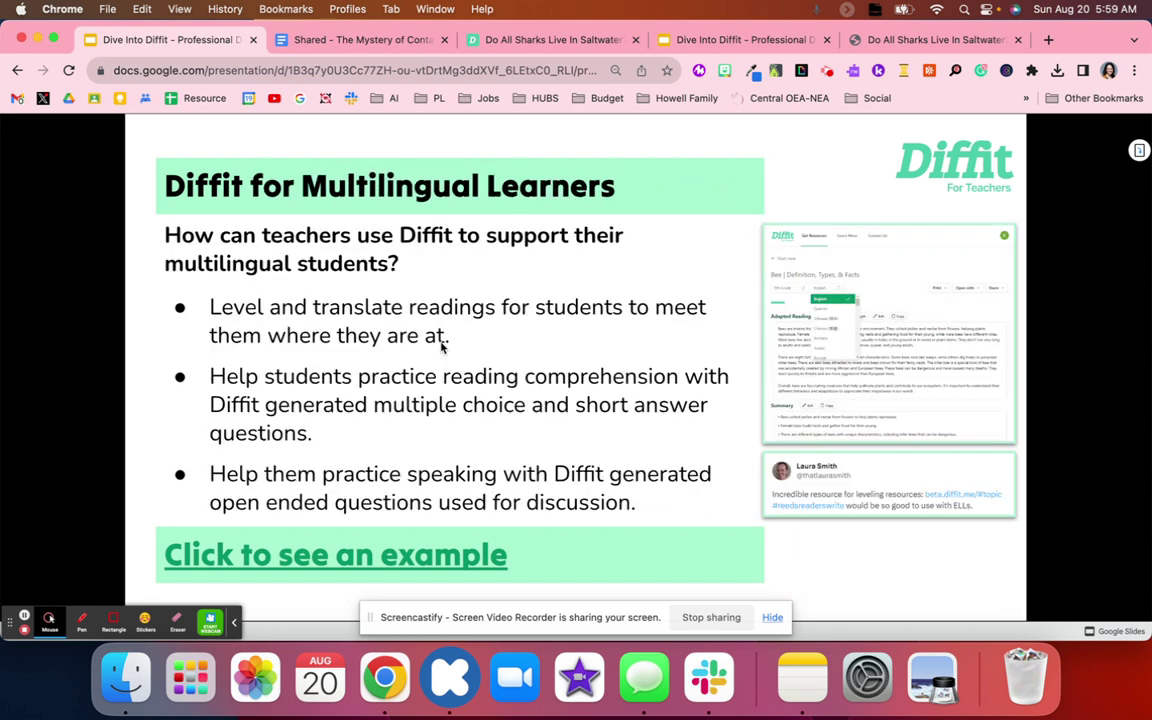
key(Right)
key(Right)
key(Right)
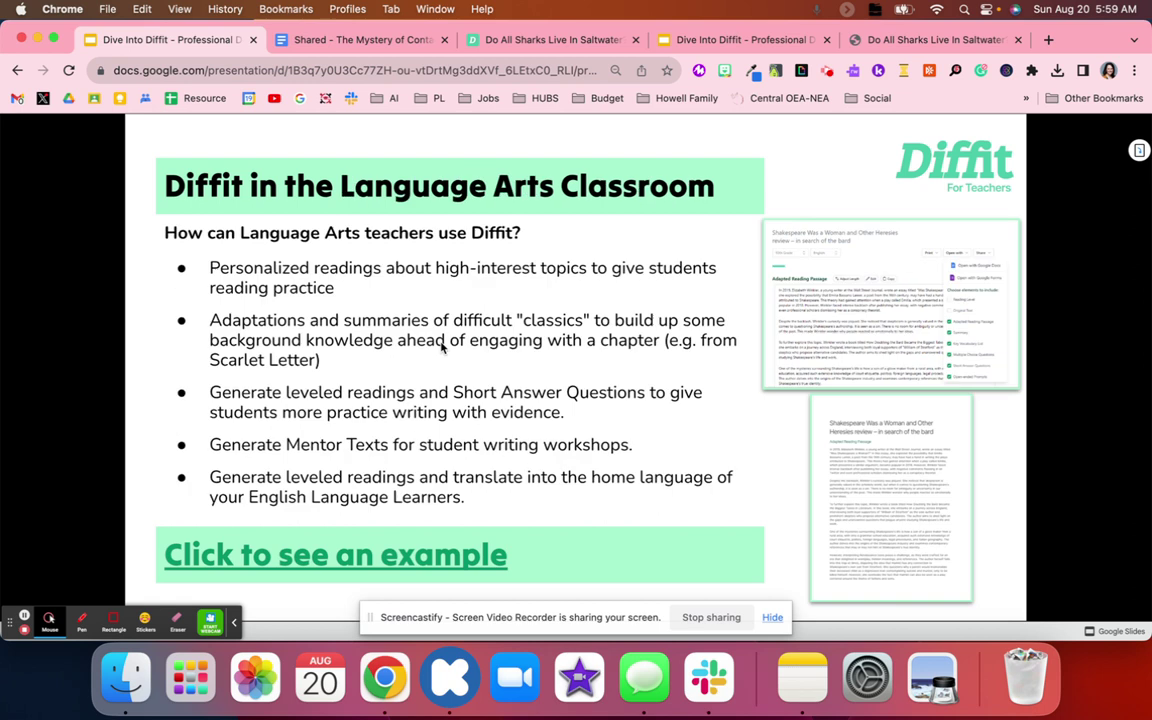
key(Right)
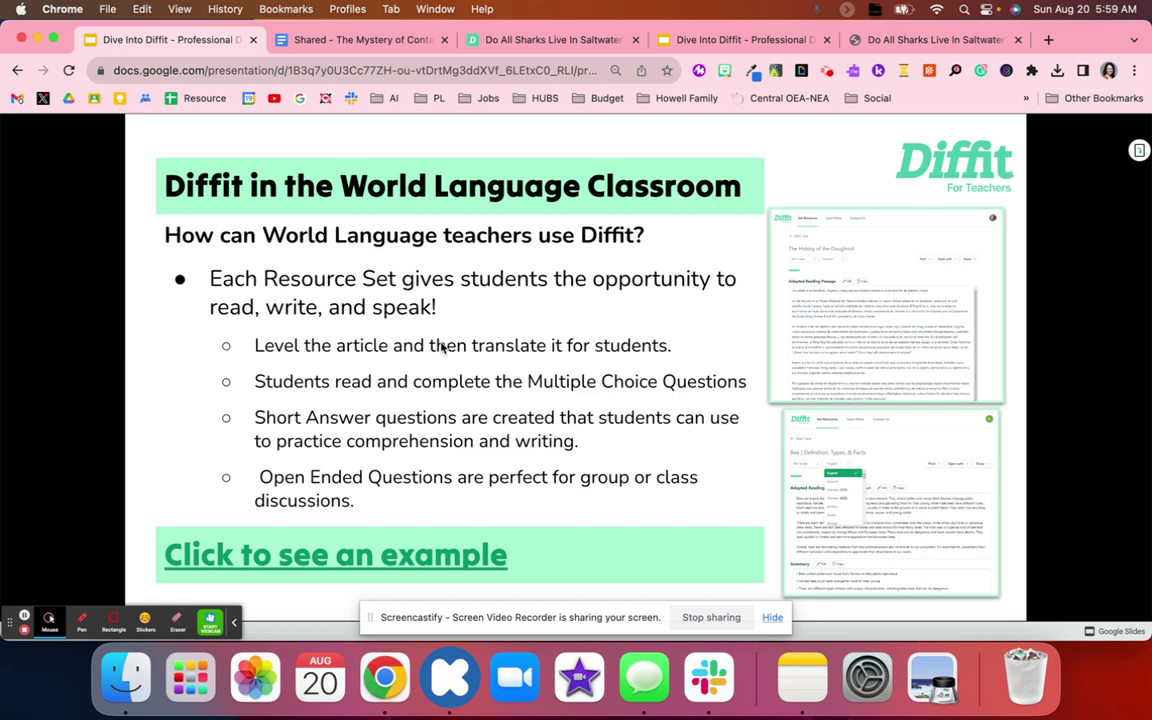
key(Right)
key(Right)
key(Right)
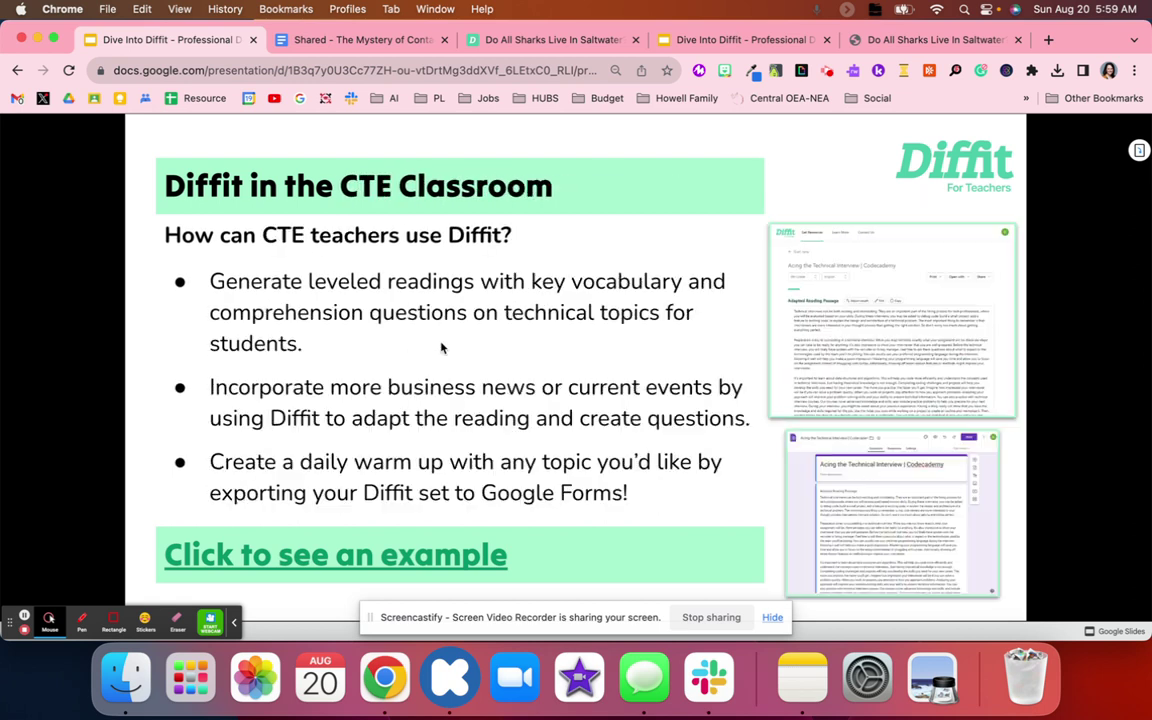
key(Right)
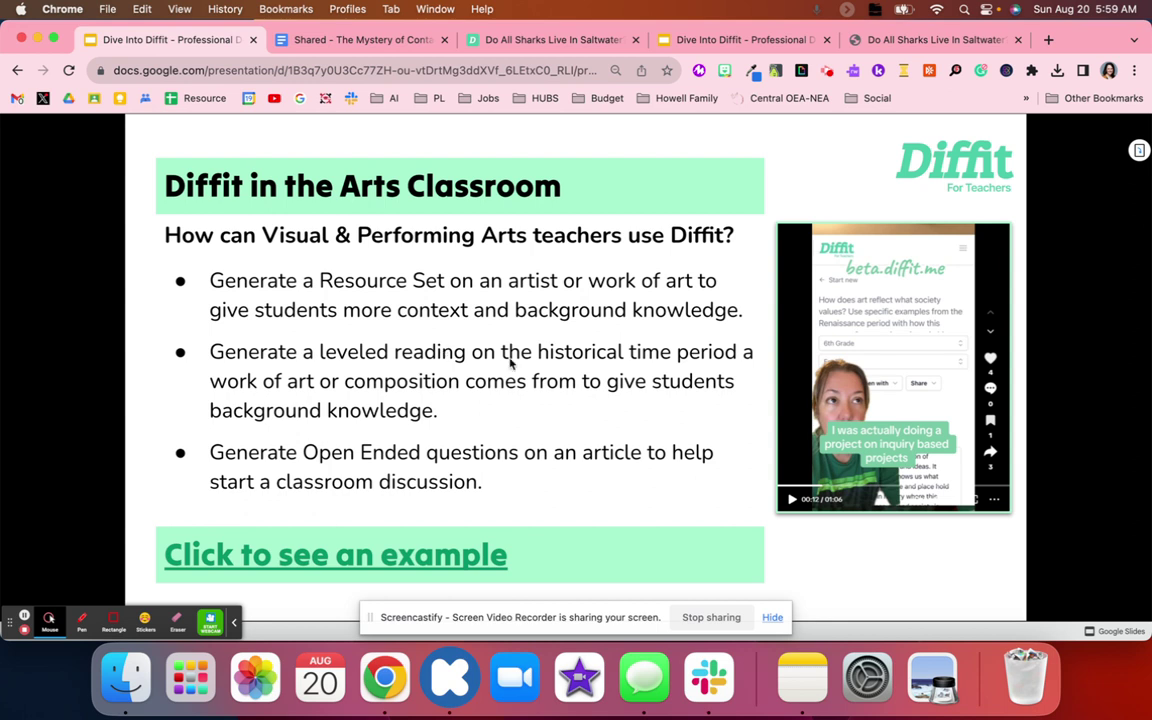
Step: Close the shared yawning doc and go from the shark packet to the Diffit home page
click(444, 40)
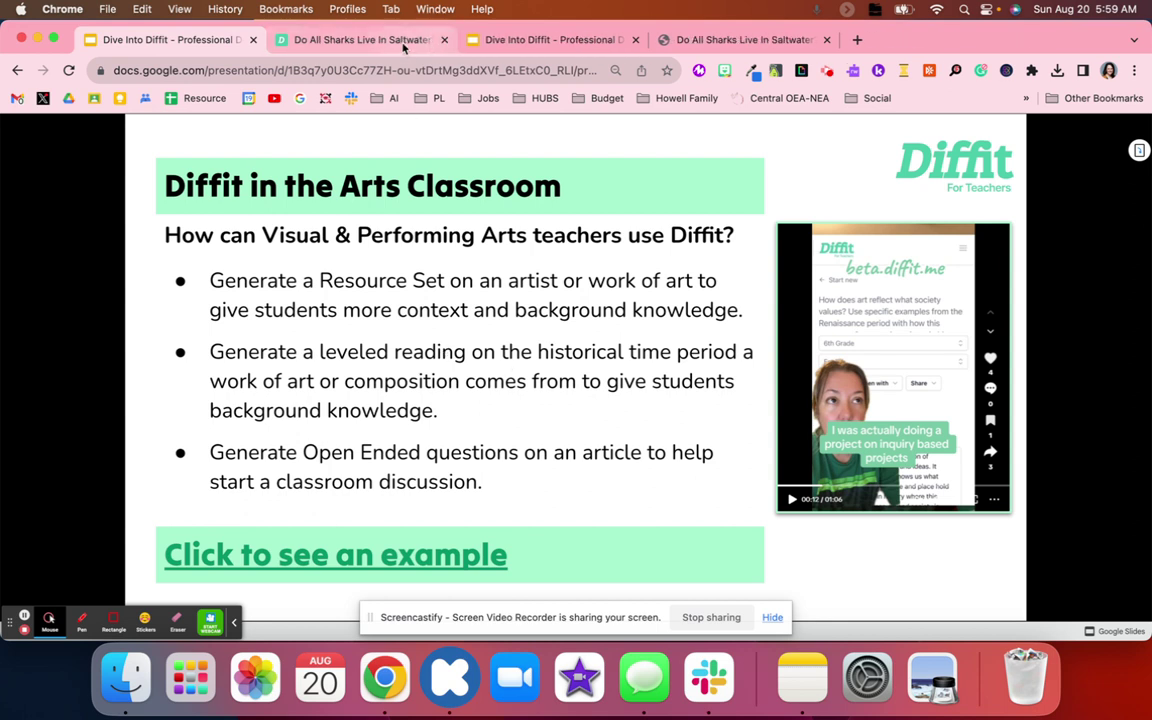
click(362, 40)
scroll(390, 200, up, 5)
scroll(425, 222, up, 10)
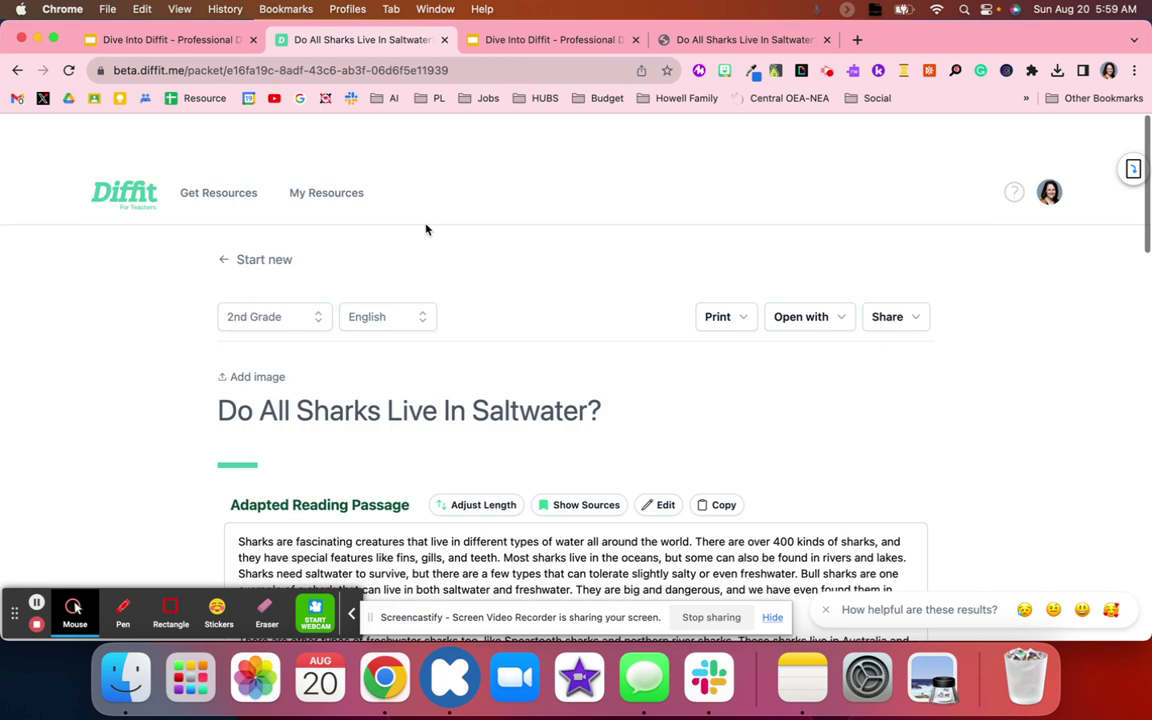
click(120, 147)
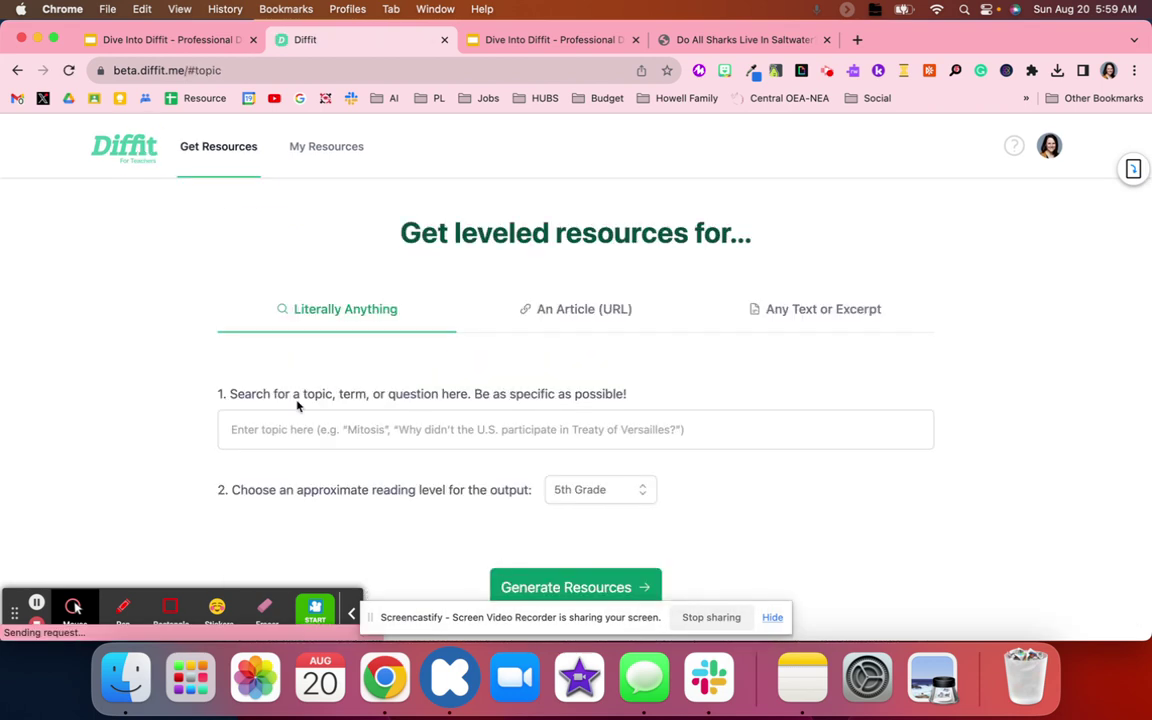